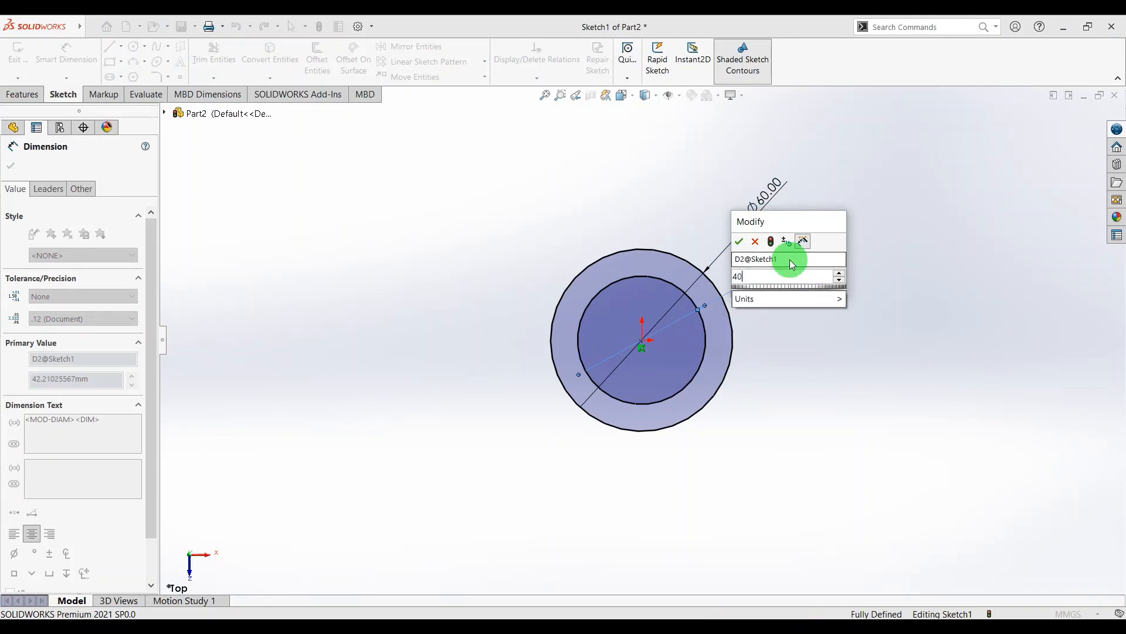
Set the inner concentric circle's diameter to 40 mm.
key(Return)
click(524, 423)
scroll(510, 416, up, 3)
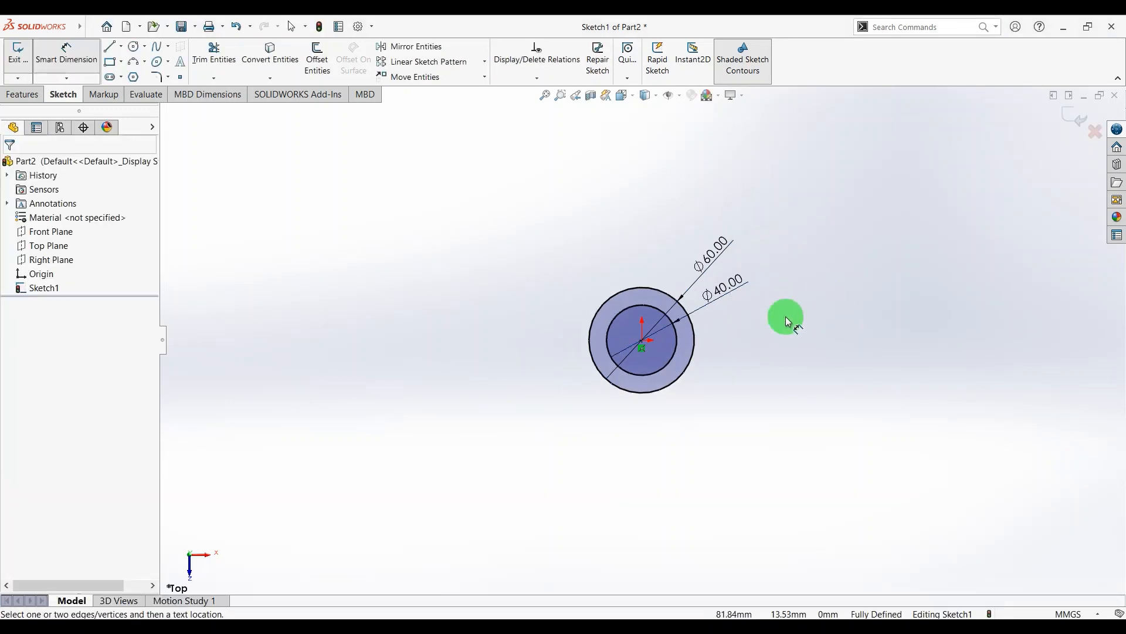
scroll(788, 318, down, 1)
scroll(726, 346, down, 2)
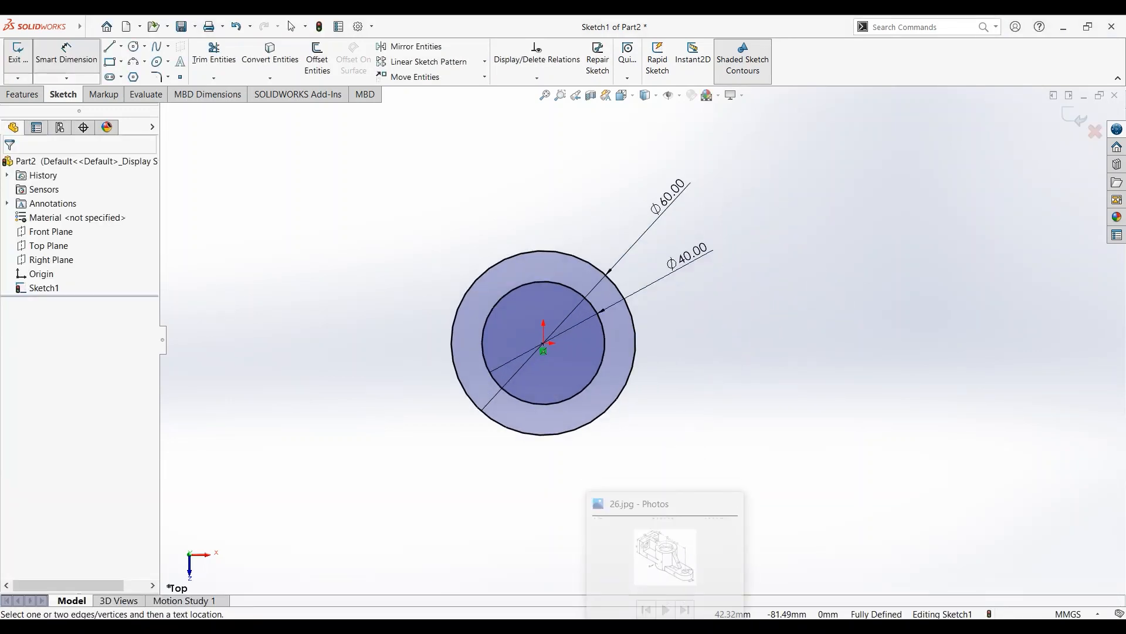
Consult the 26.jpg drawing in Photos and sketch a circle about 26.5 mm in diameter beside the concentric circles, level with the origin.
click(660, 545)
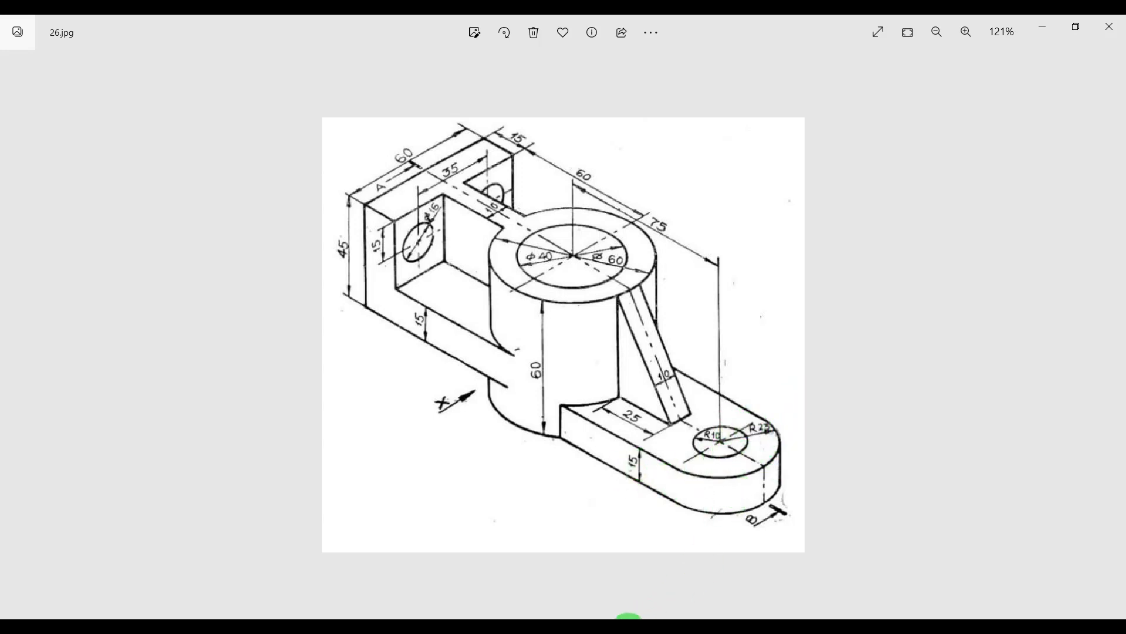
click(587, 543)
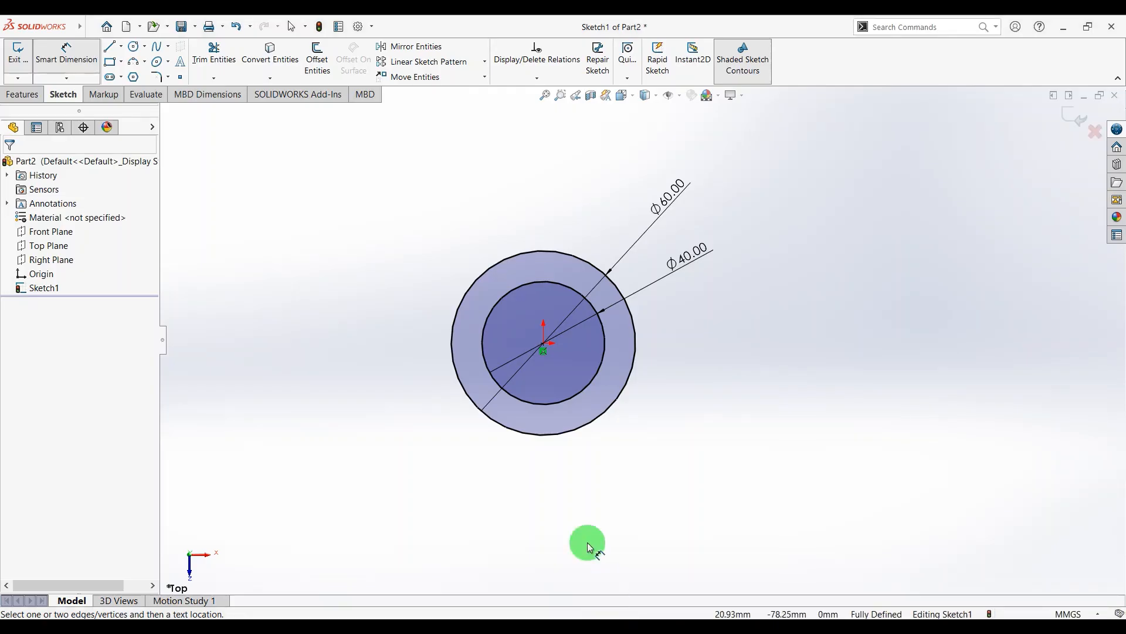
click(135, 49)
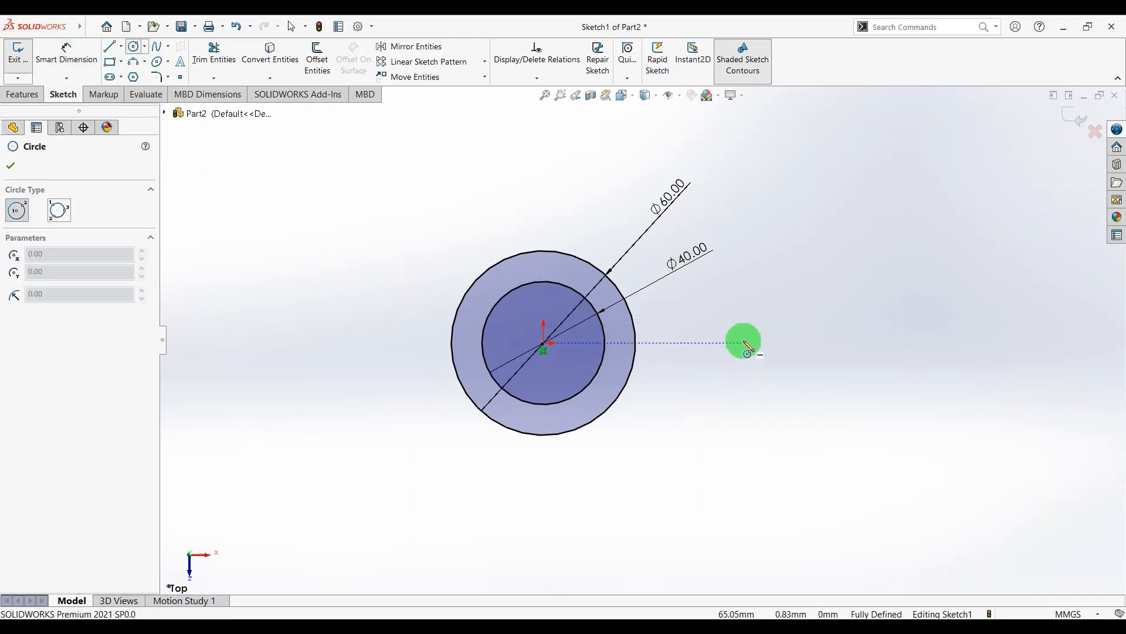
click(745, 343)
click(749, 382)
key(Escape)
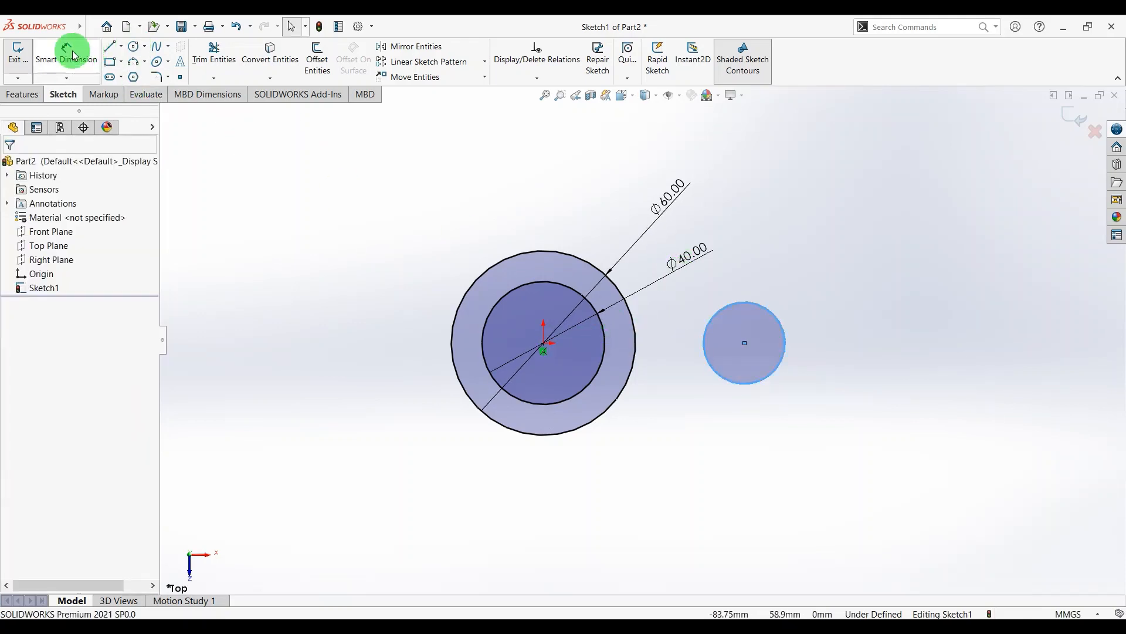
Dimension the new circle beside the concentric pair with a diameter of 46 mm.
click(74, 55)
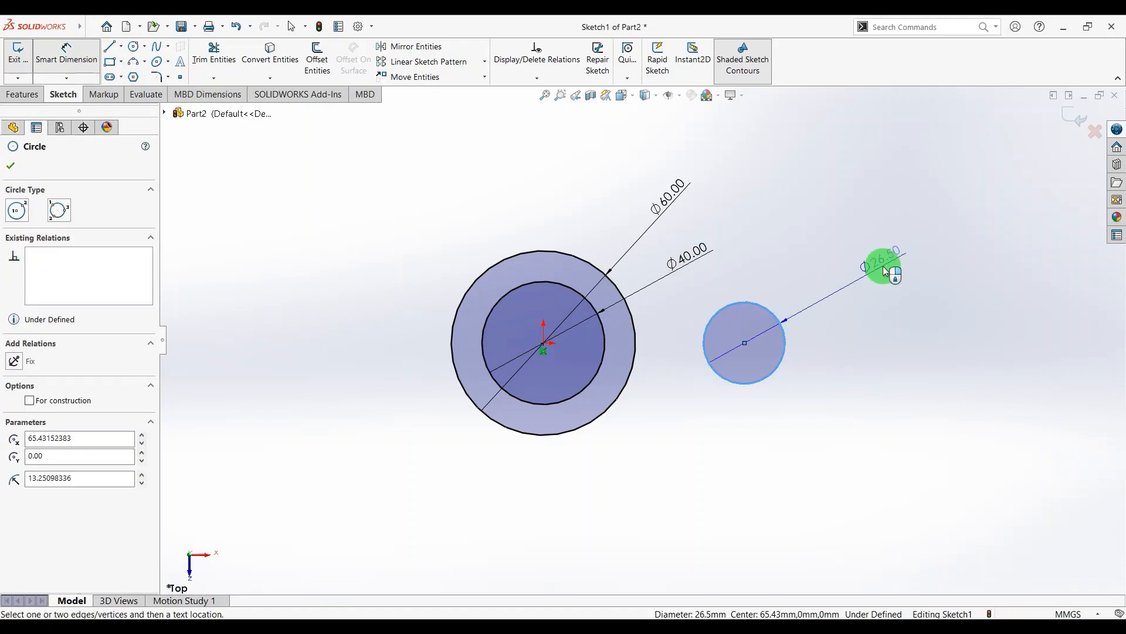
click(883, 267)
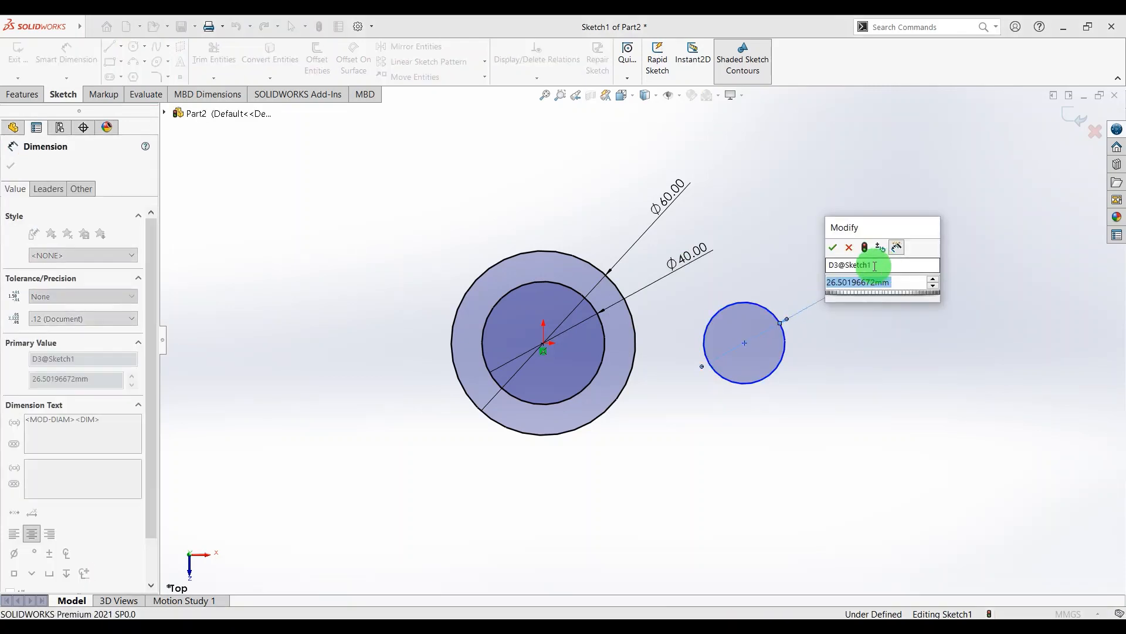
text(46)
key(Return)
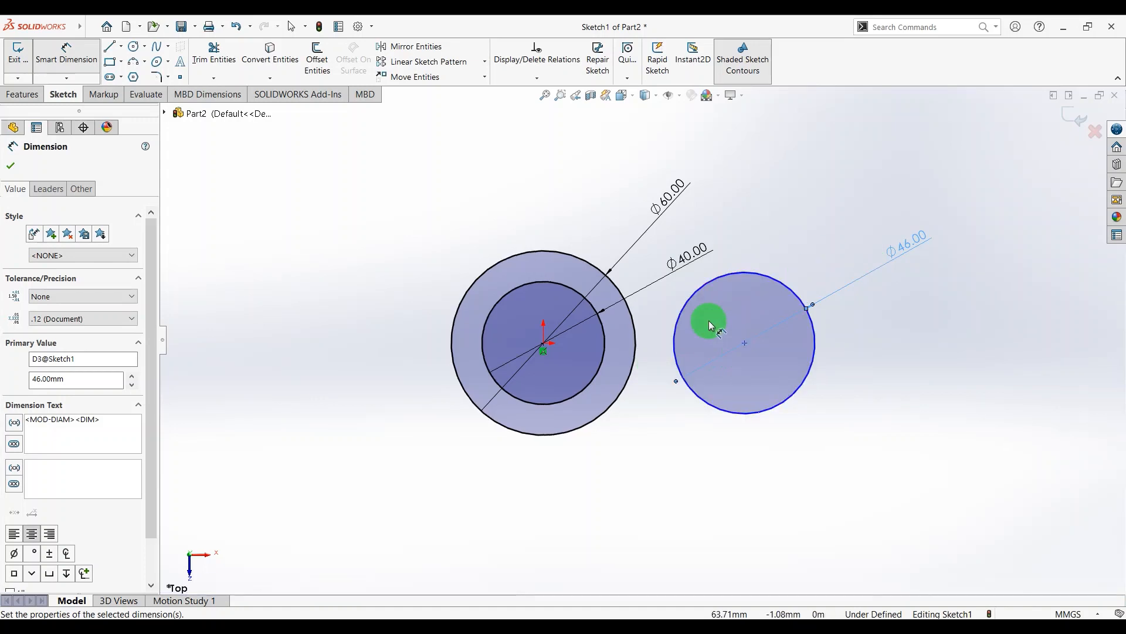
Sketch a concentric circle inside the 46 mm circle and set its diameter to 20 mm.
click(136, 47)
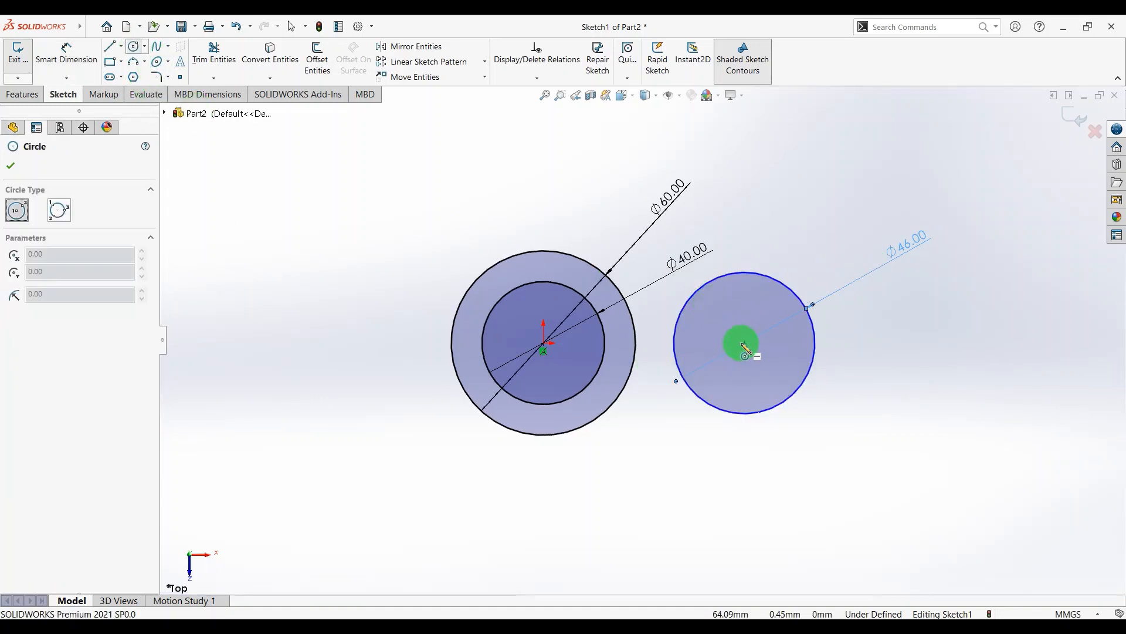
click(745, 344)
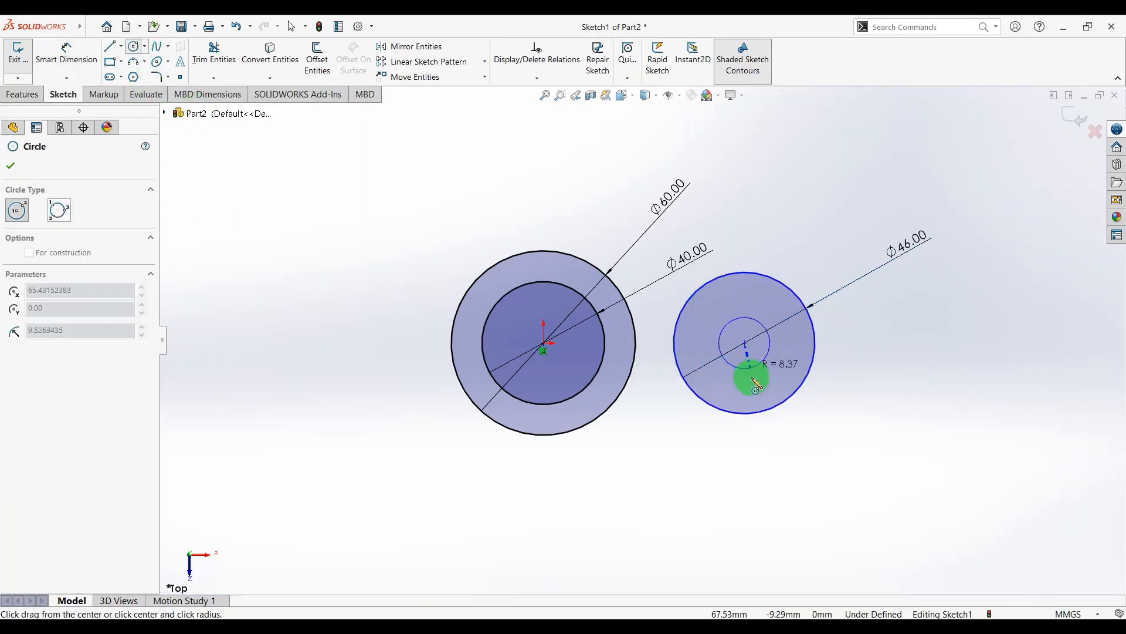
click(749, 380)
click(59, 52)
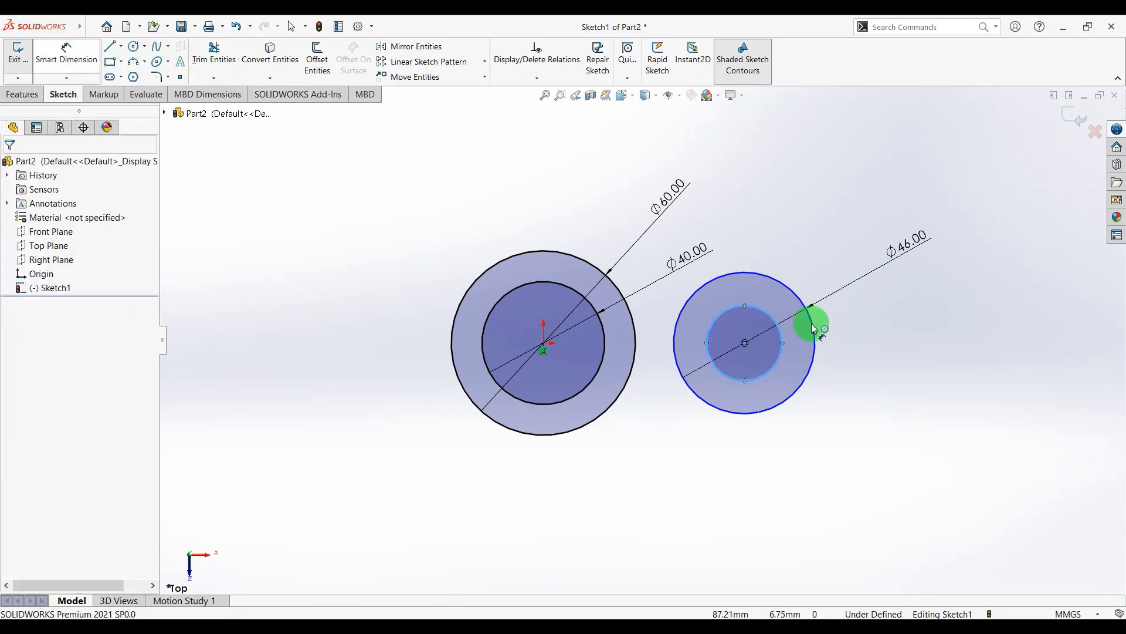
click(780, 354)
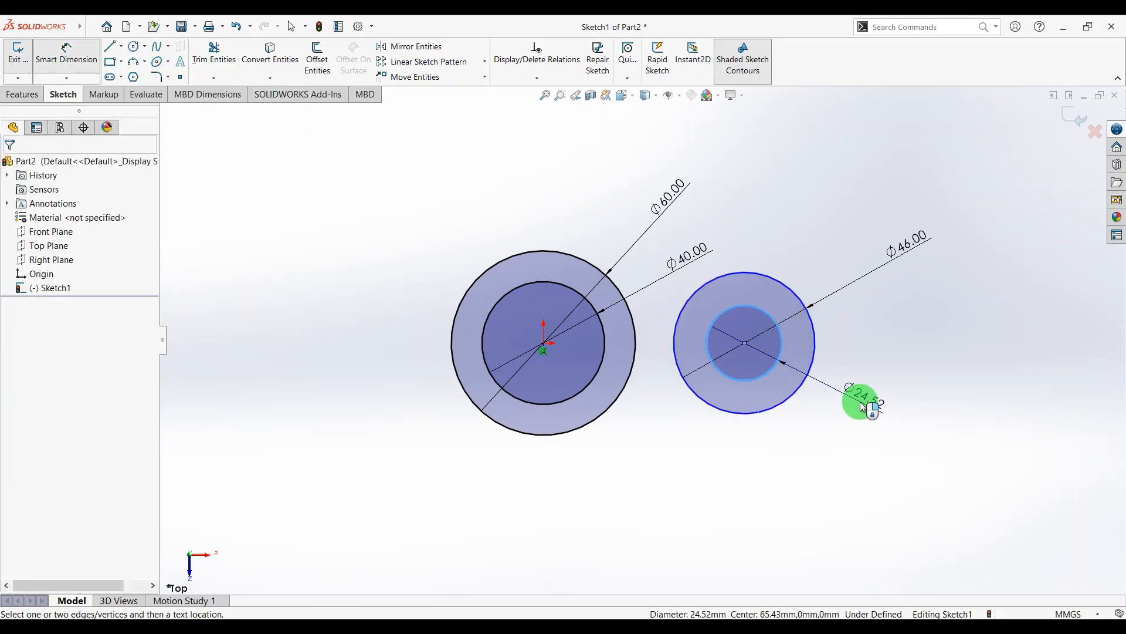
click(862, 404)
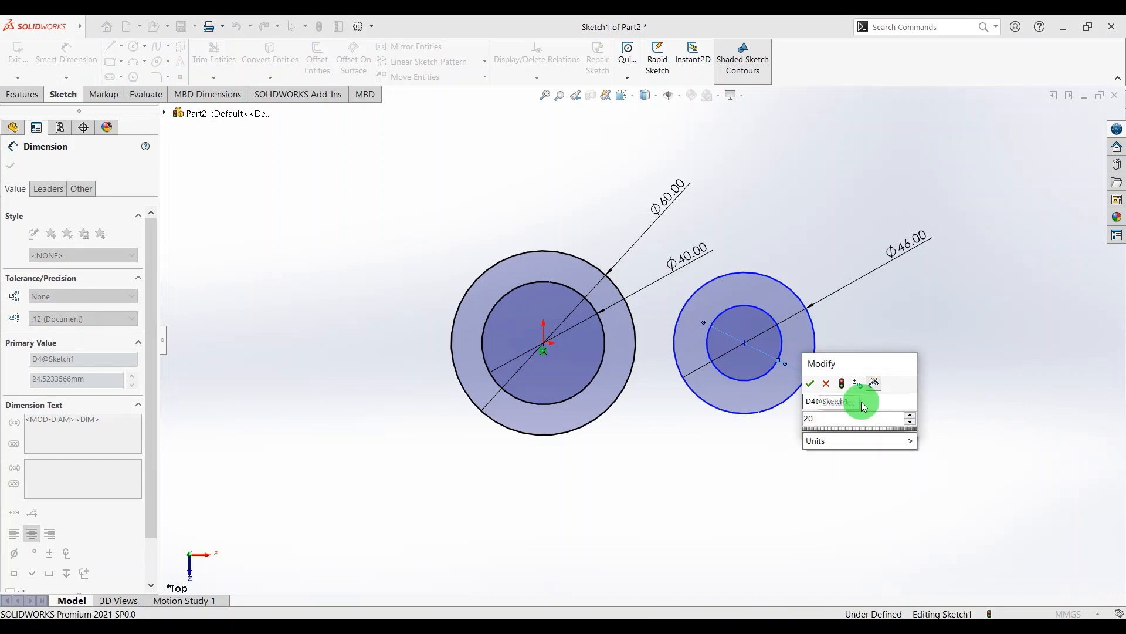
text(20)
key(Return)
click(942, 321)
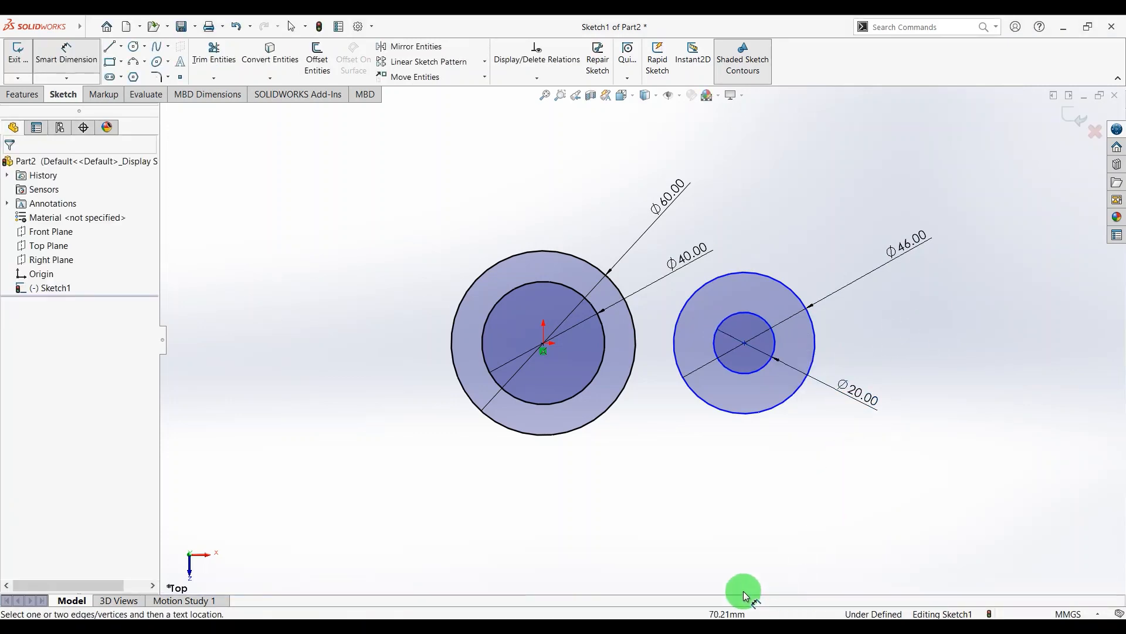
Consult the 26.jpg drawing in Photos and dimension the distance between the centers of the two circle pairs as 75 mm.
key(alt+Tab)
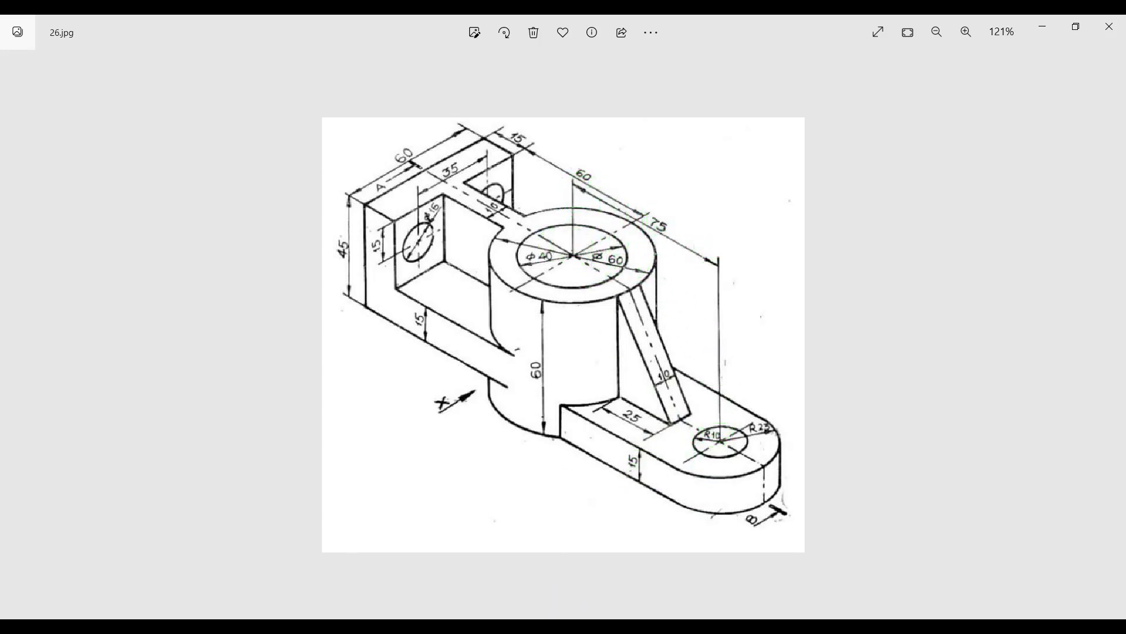
click(601, 617)
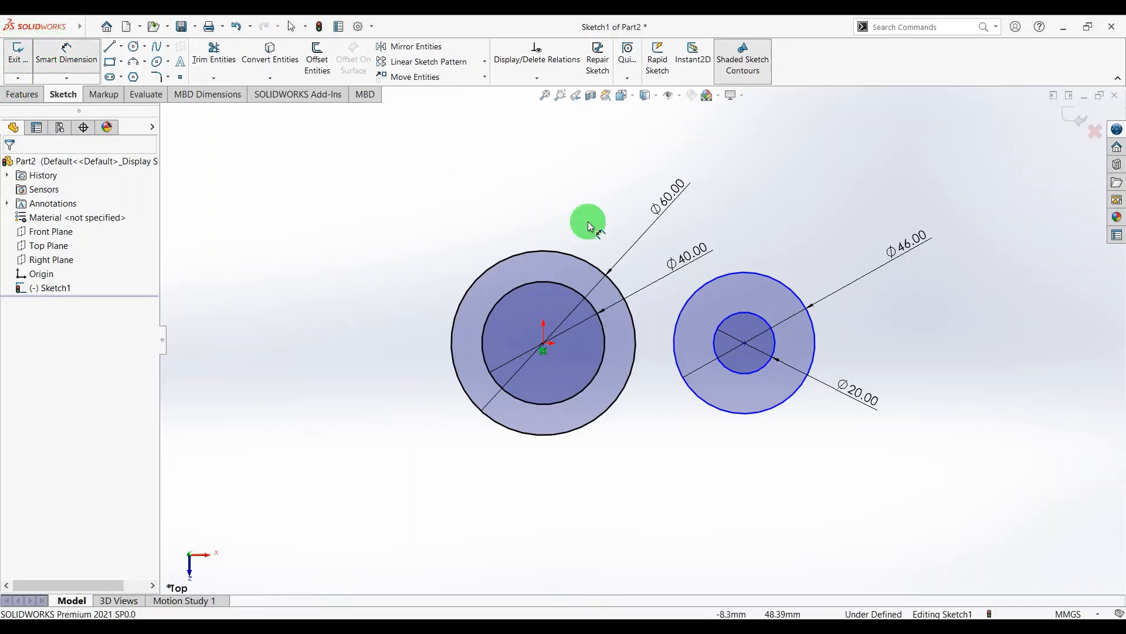
click(546, 348)
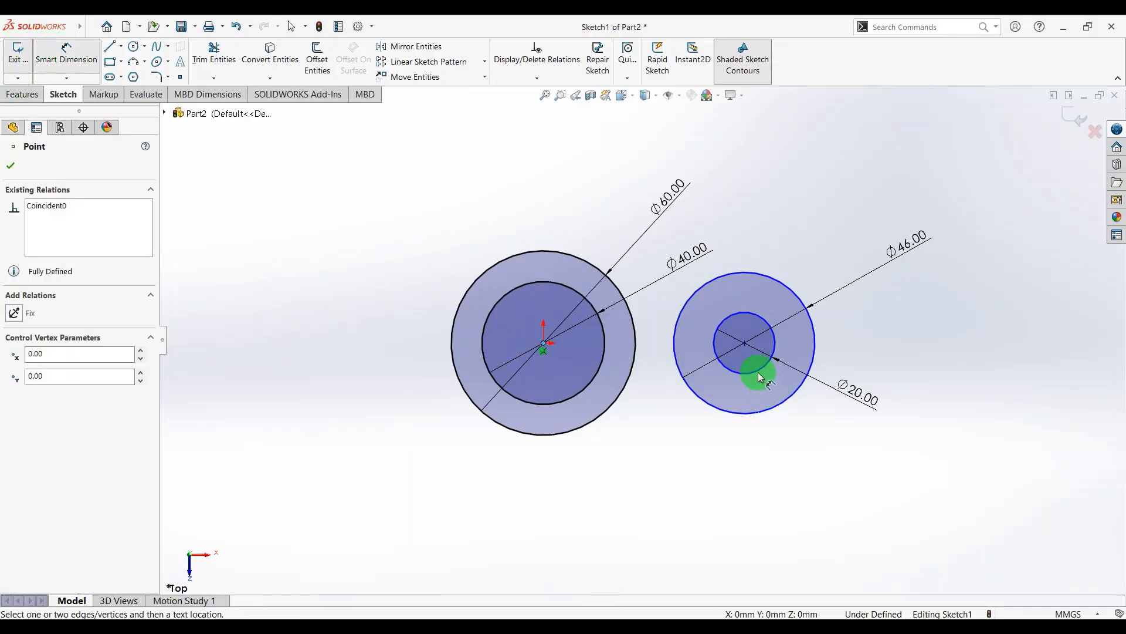
click(745, 345)
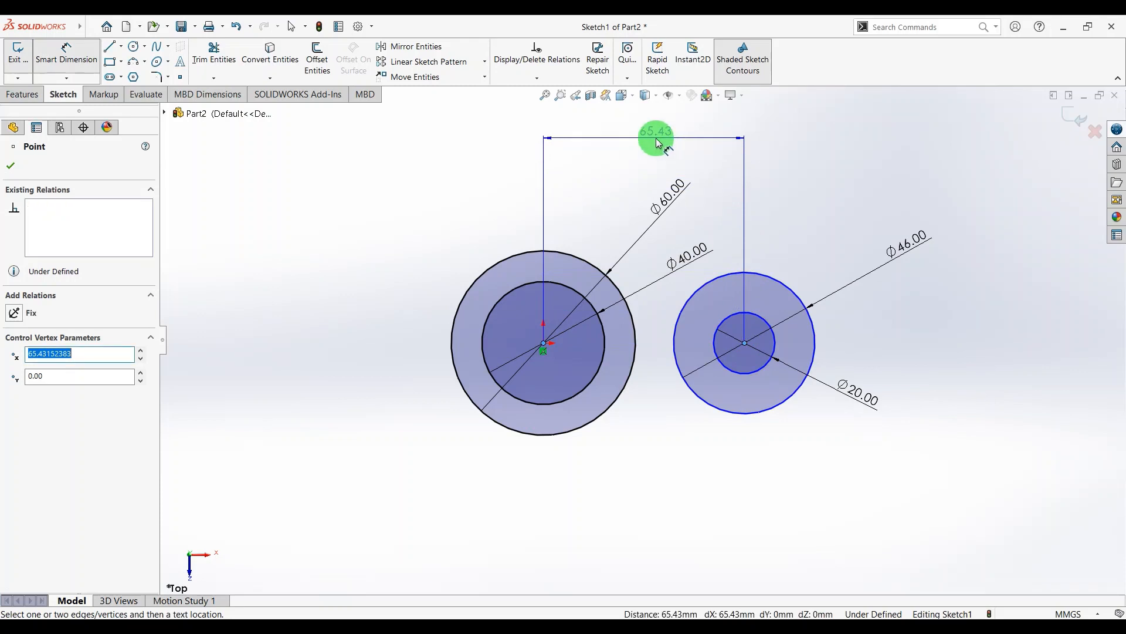
click(660, 136)
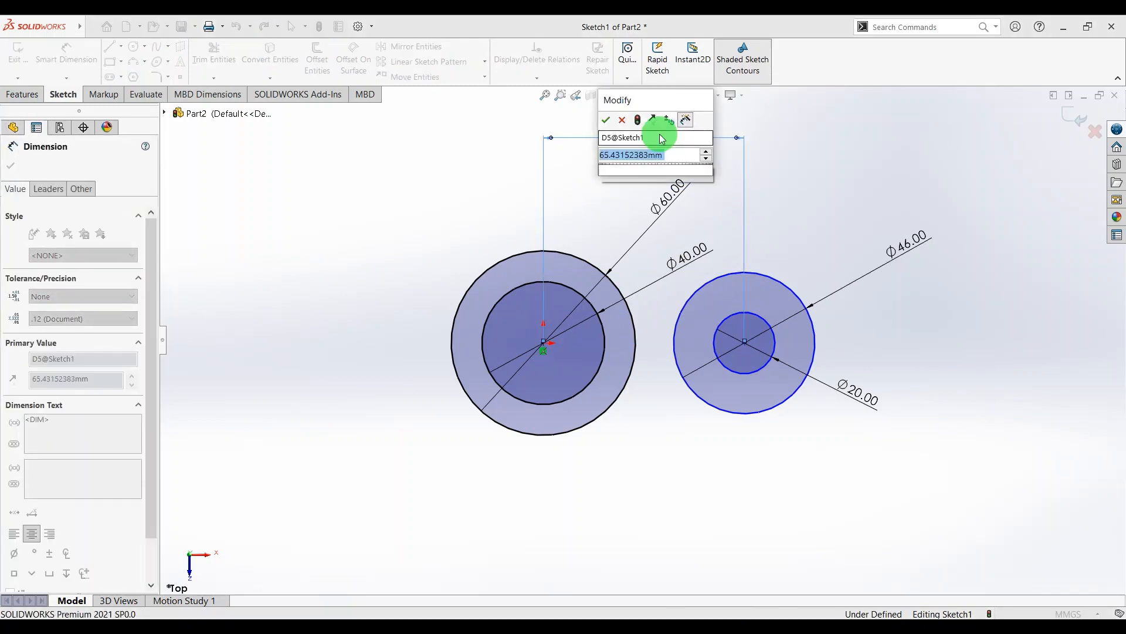
text(90)
key(Return)
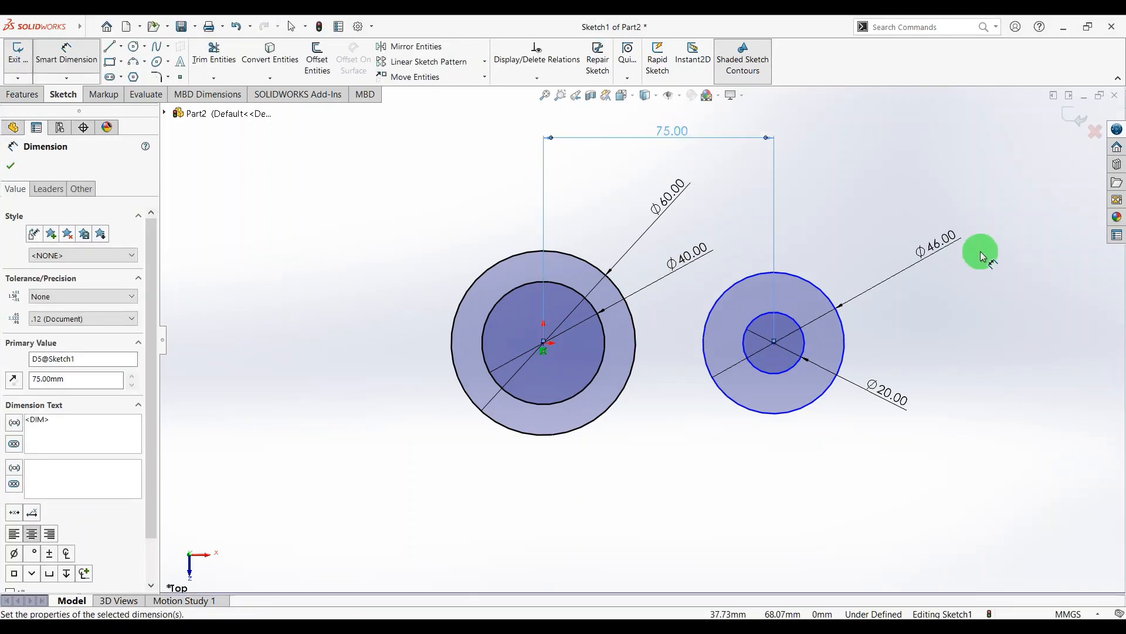
click(804, 159)
scroll(891, 276, up, 2)
scroll(604, 200, down, 2)
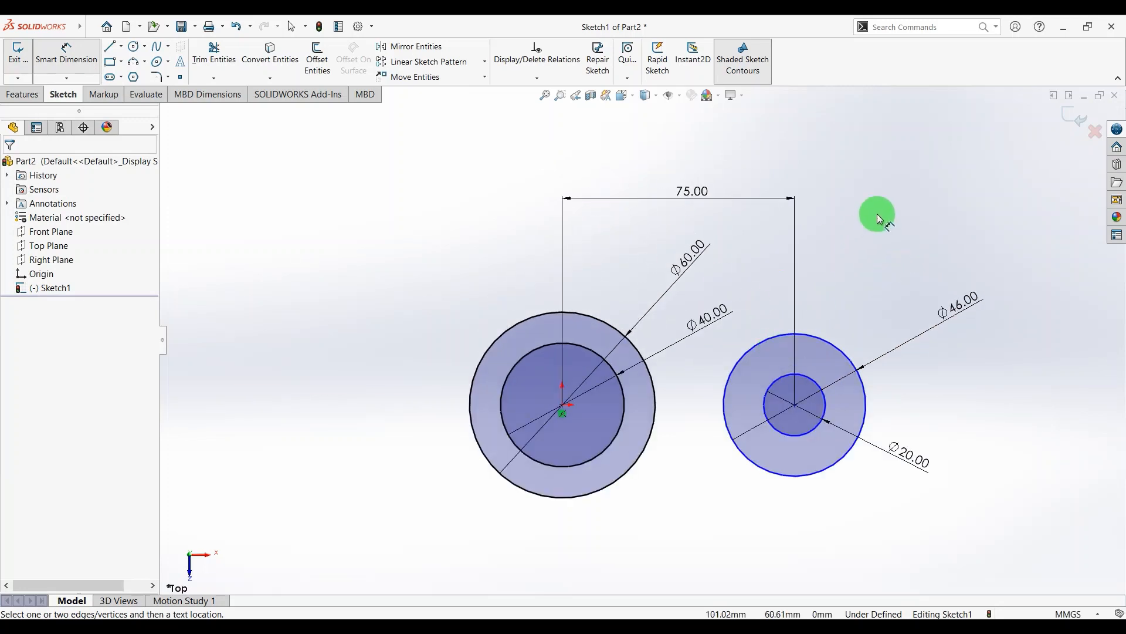
Add a Horizontal relation between the origin circles' center and the center of the 46 mm circle.
click(115, 53)
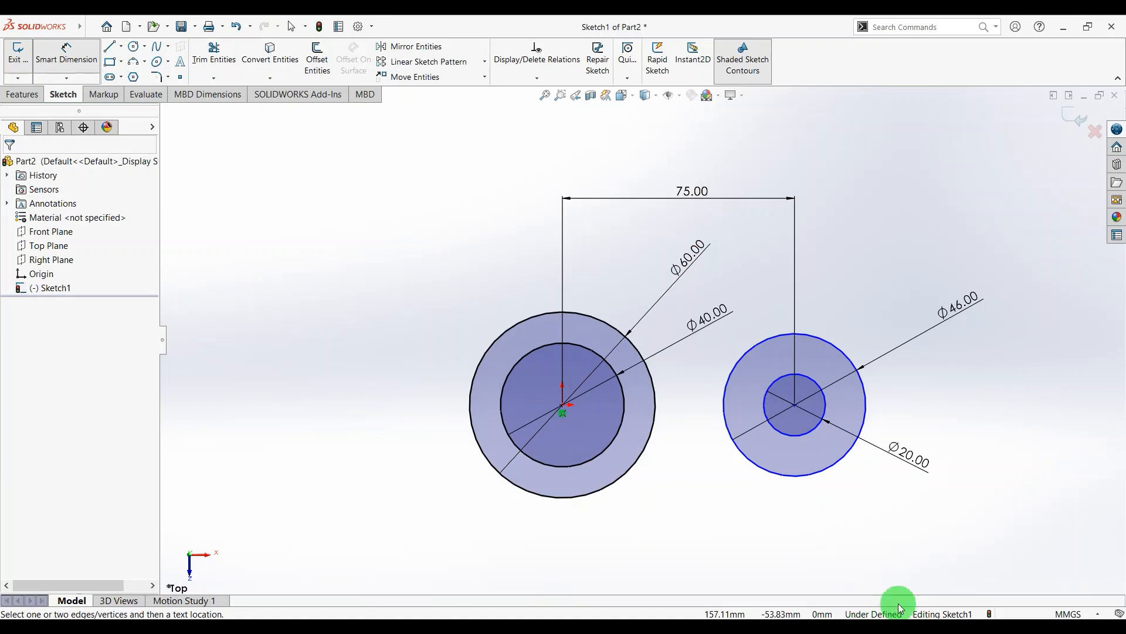
key(Escape)
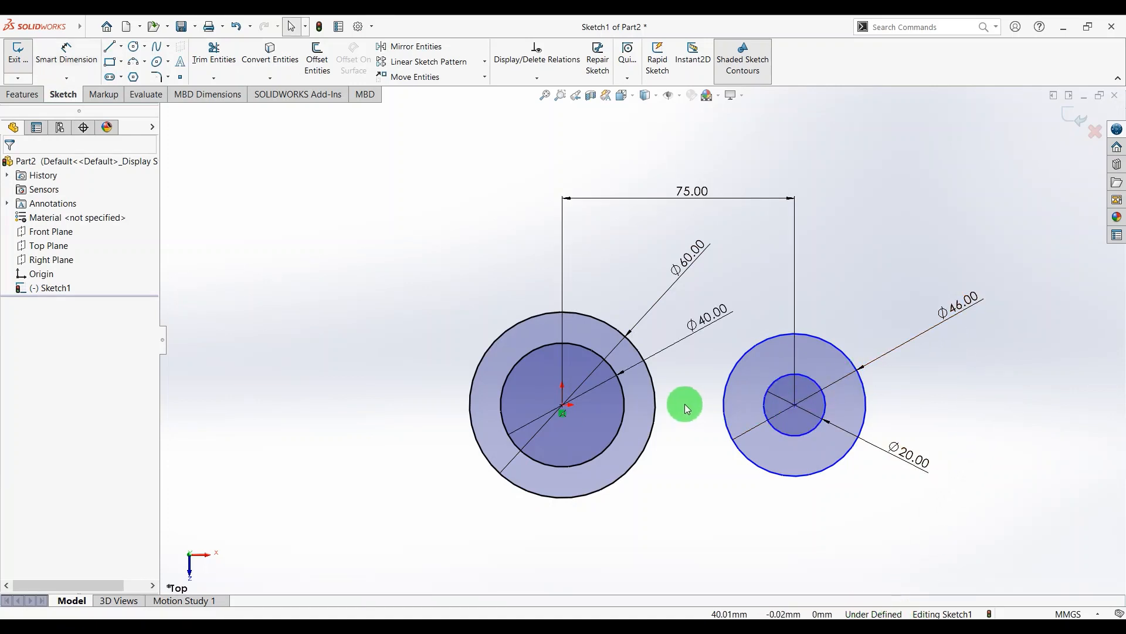
click(561, 404)
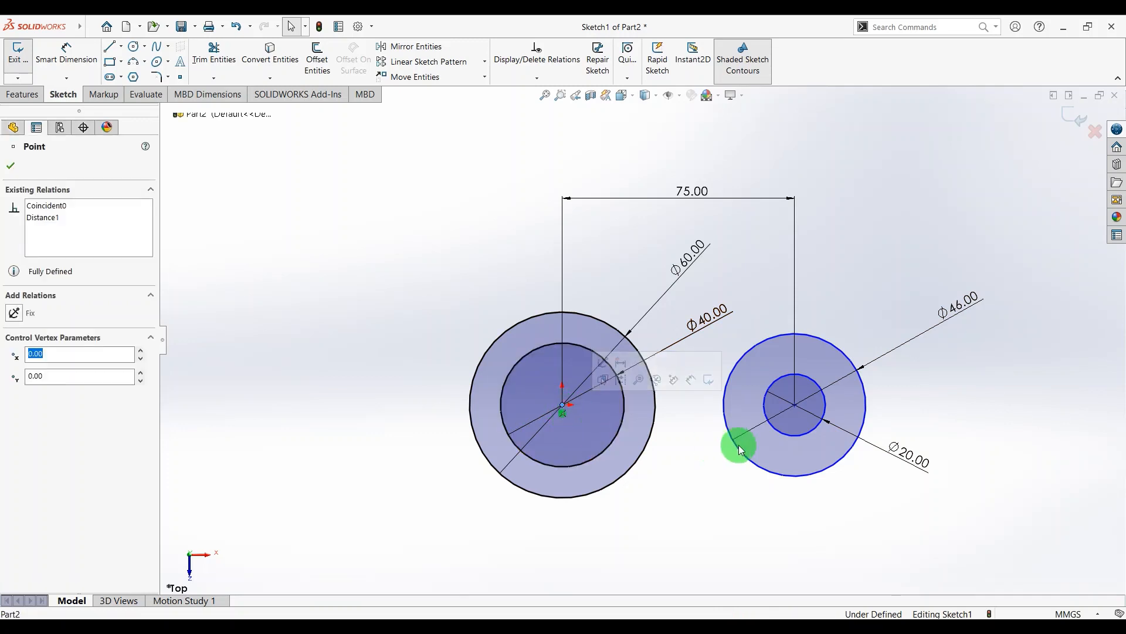
ctrl+click(796, 409)
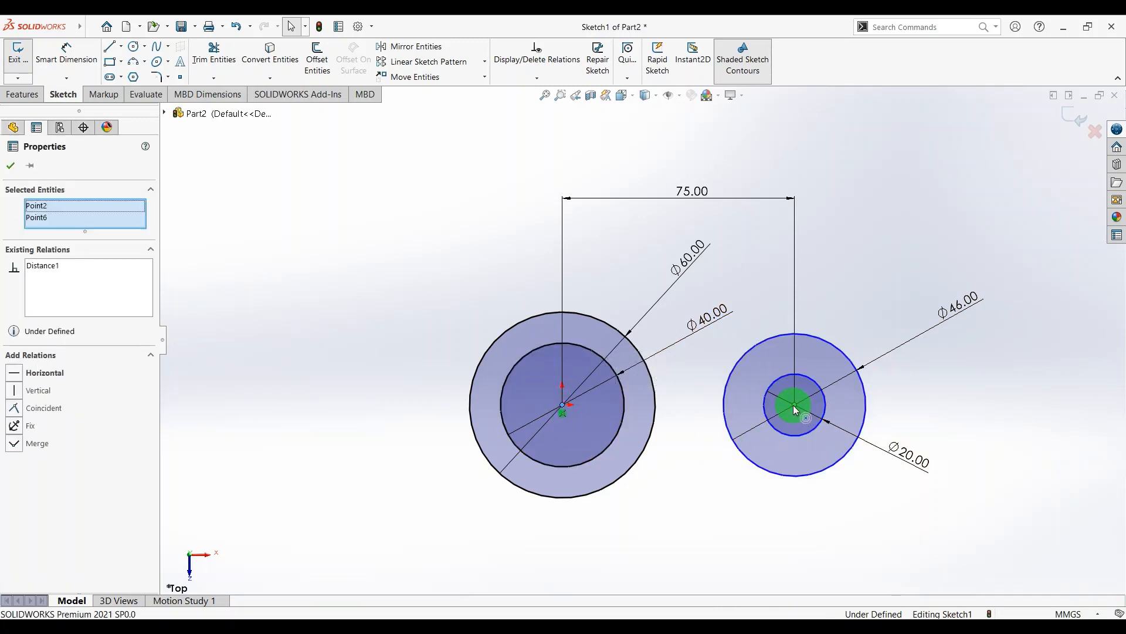
click(22, 377)
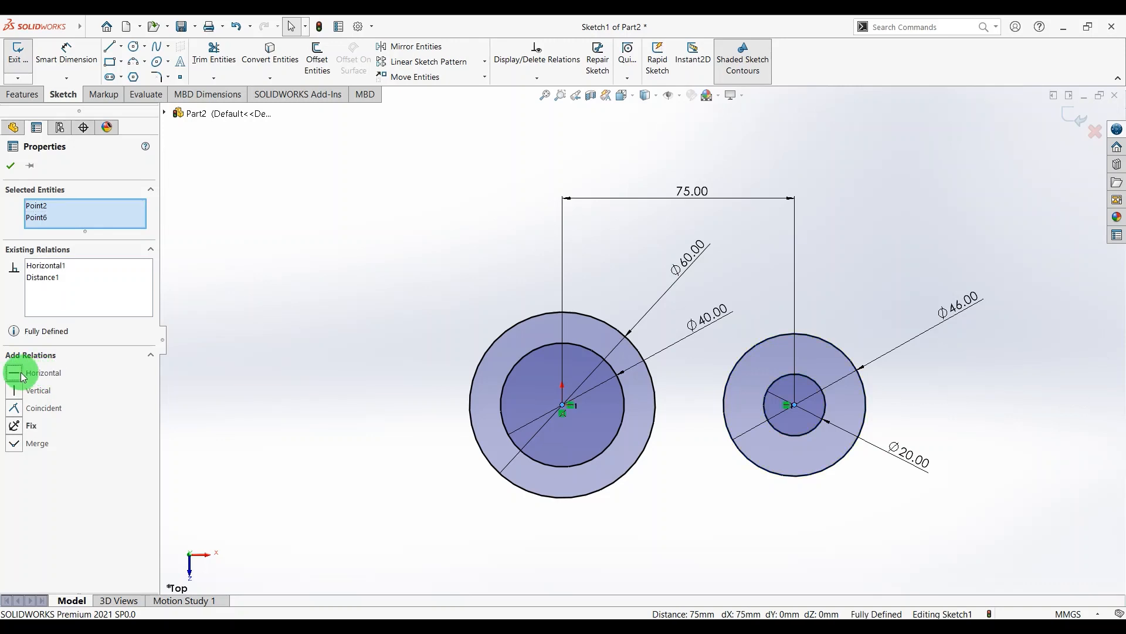
click(711, 491)
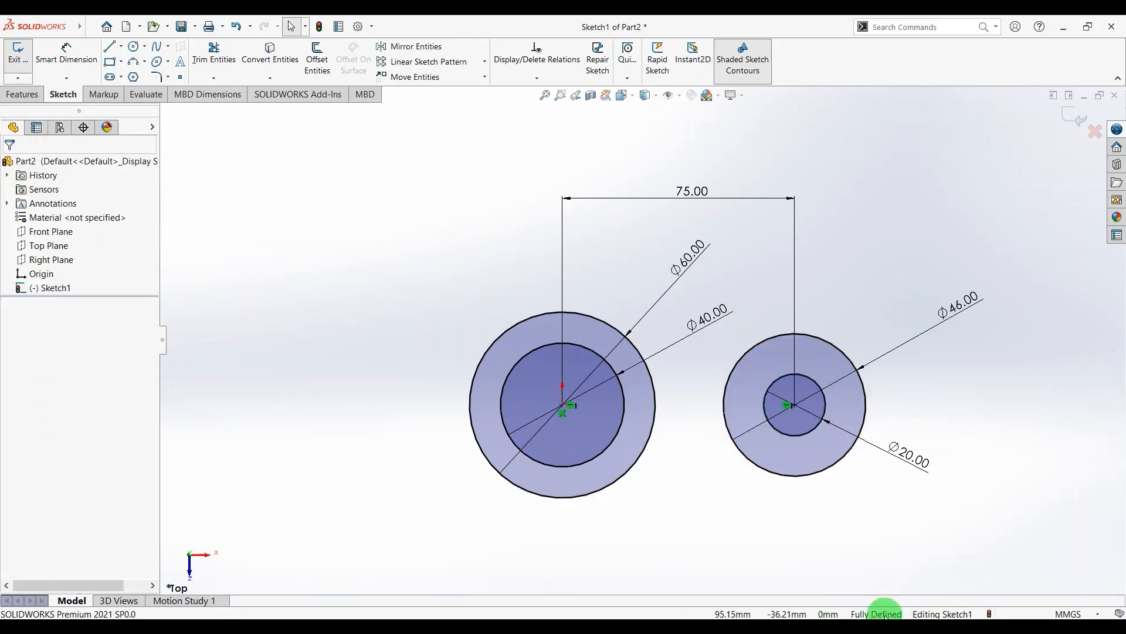
Sketch a horizontal line from the 46 mm circle's top quadrant point to inside the 60 mm circle.
key(z)
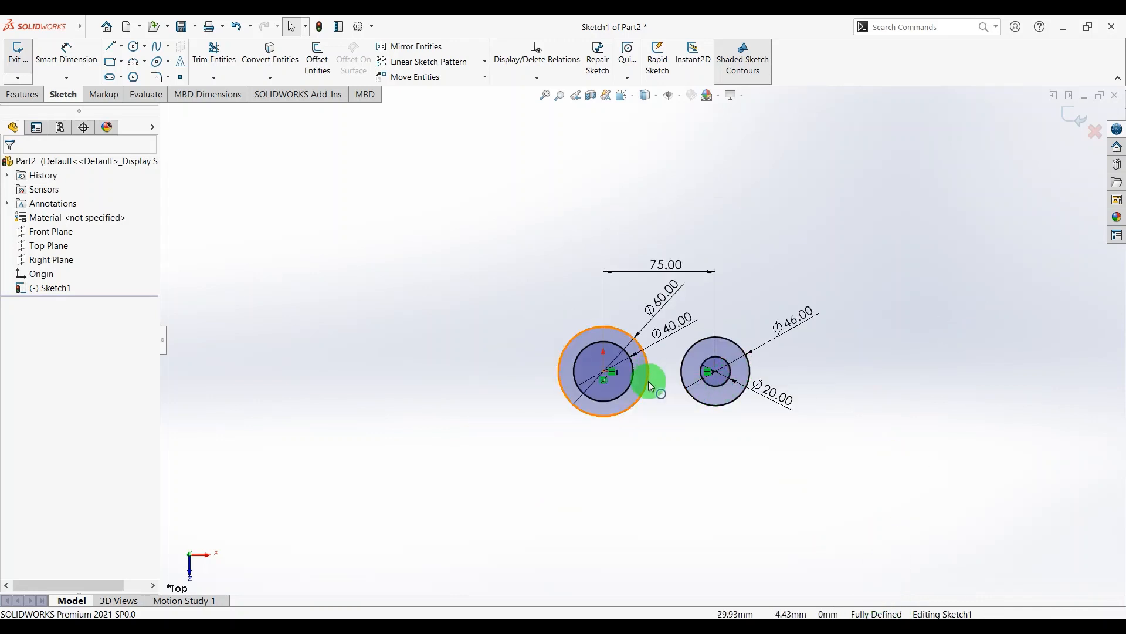
scroll(649, 385, down, 3)
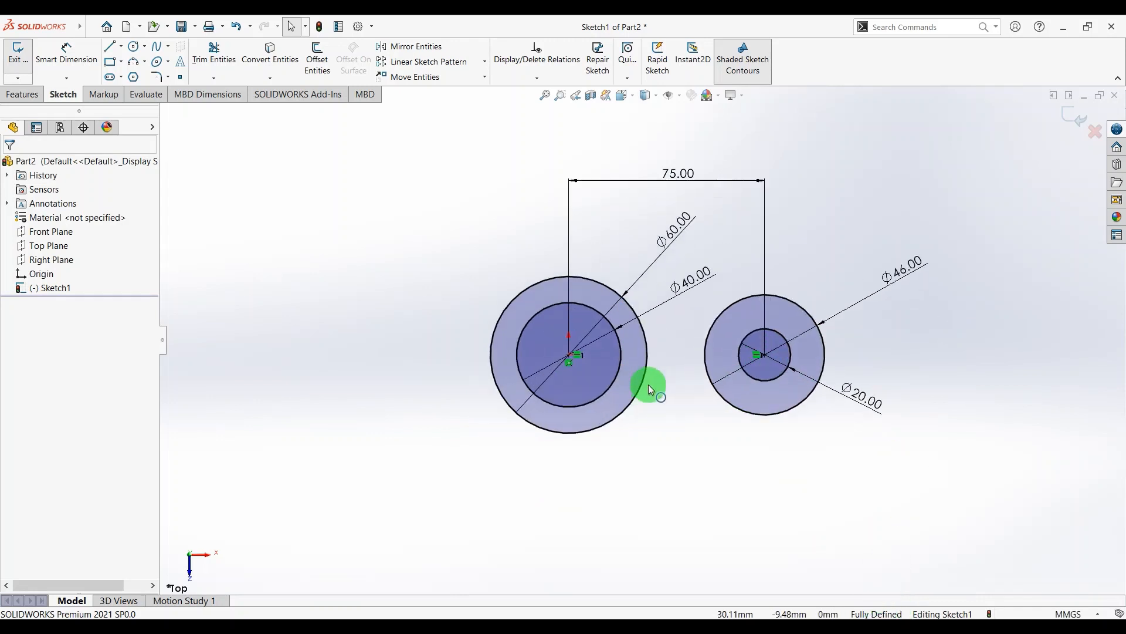
click(106, 50)
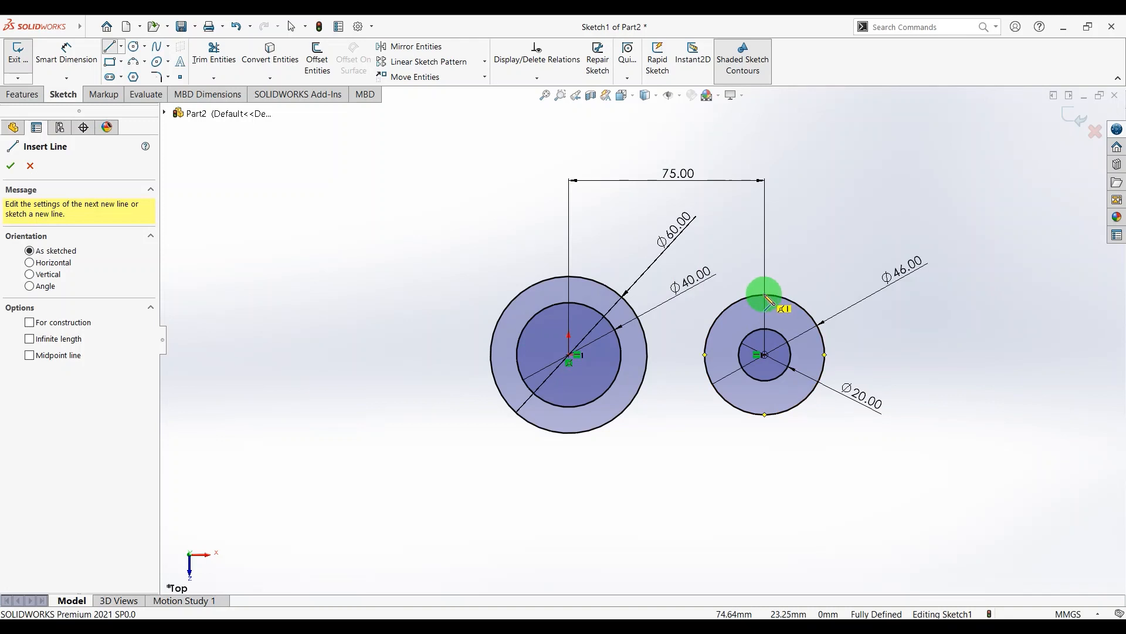
mouse_move(766, 297)
mouse_down()
mouse_move(604, 305)
mouse_move(581, 294)
mouse_up()
key(Escape)
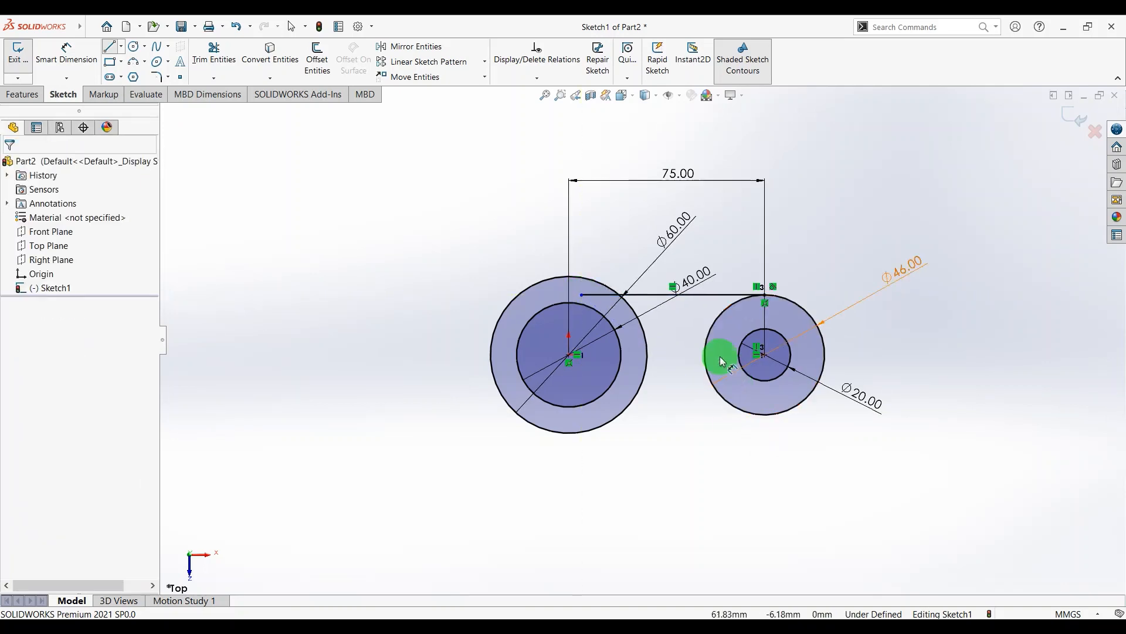
Sketch a second horizontal line from the 46 mm circle's bottom quadrant point to inside the 60 mm circle.
click(107, 52)
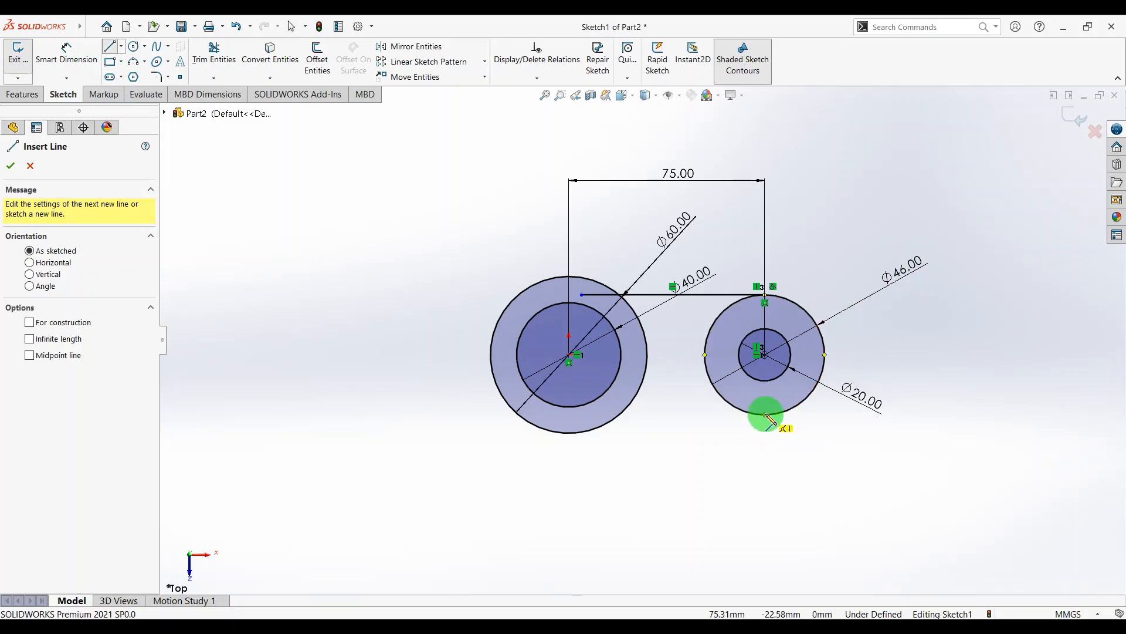
drag(765, 416, 587, 415)
key(Escape)
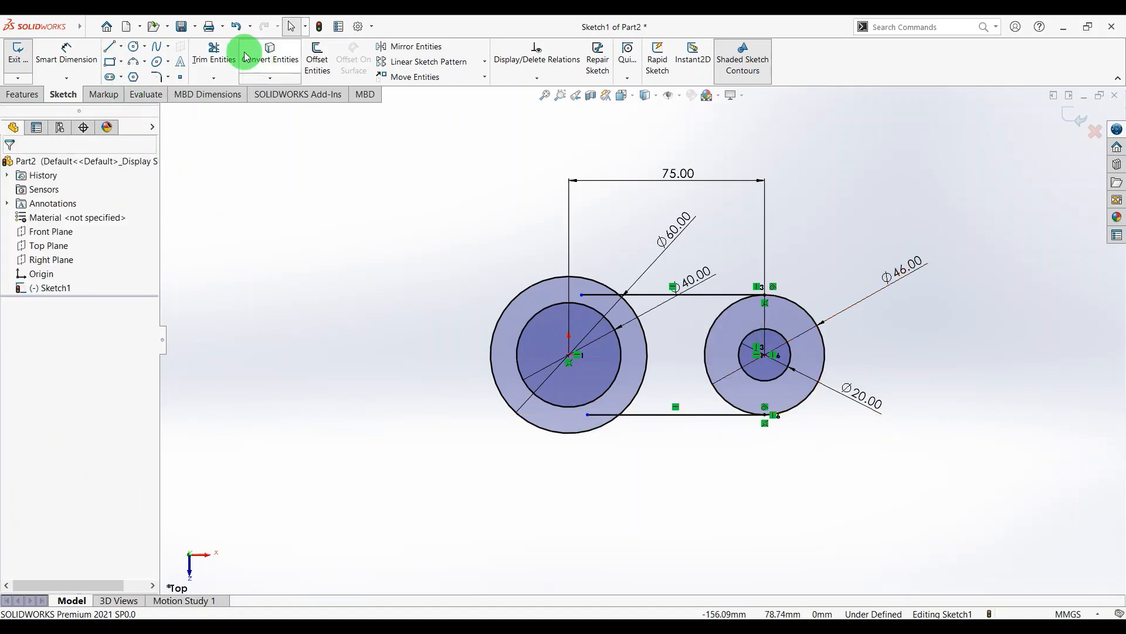
Trim away the ends of both horizontal arm lines that lie inside the 60 mm circle.
click(226, 53)
scroll(590, 309, down, 3)
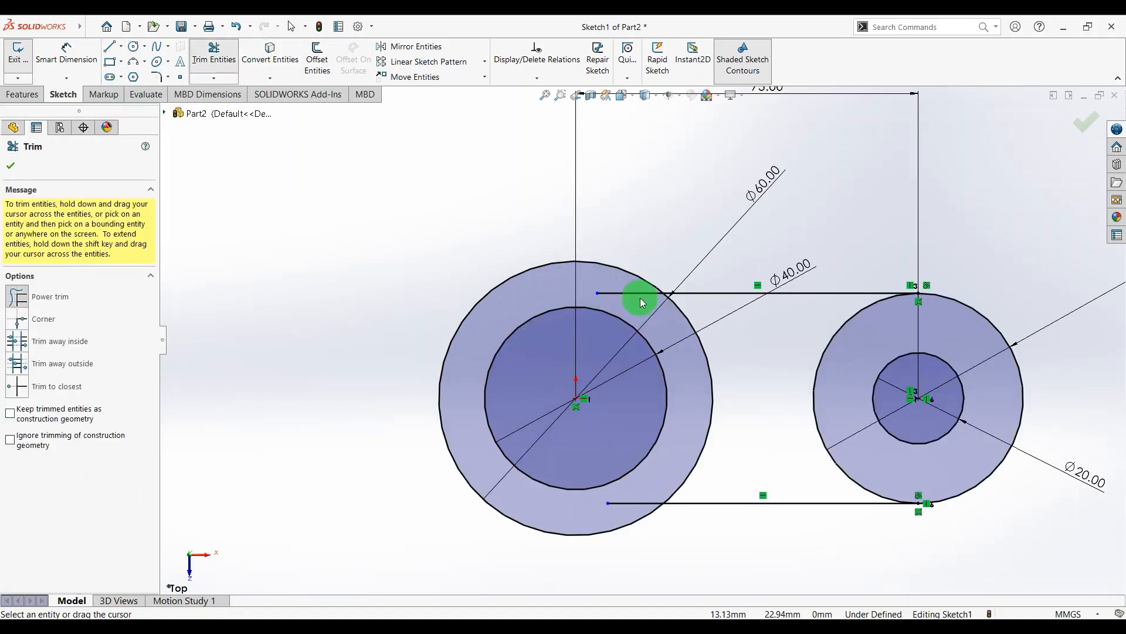
drag(641, 299, 658, 472)
drag(631, 518, 696, 510)
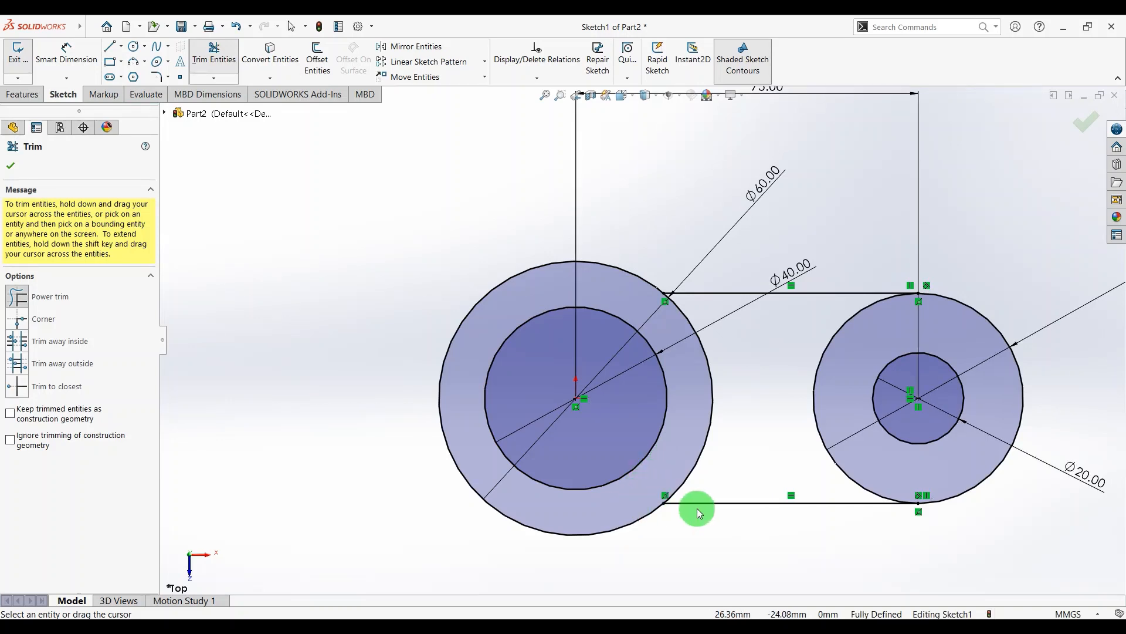
key(z)
key(Escape)
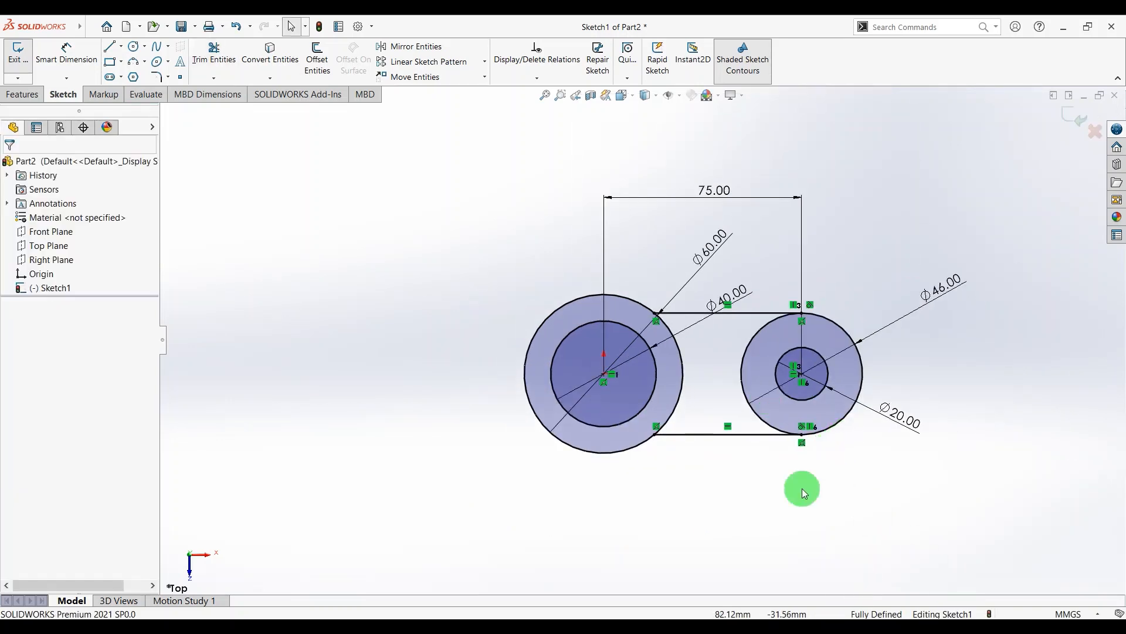
Consult the 26.jpg drawing and sketch a three-sided outline about 113 mm long and 60 mm wide between the 60 mm circle's upper and lower quadrant points.
click(646, 623)
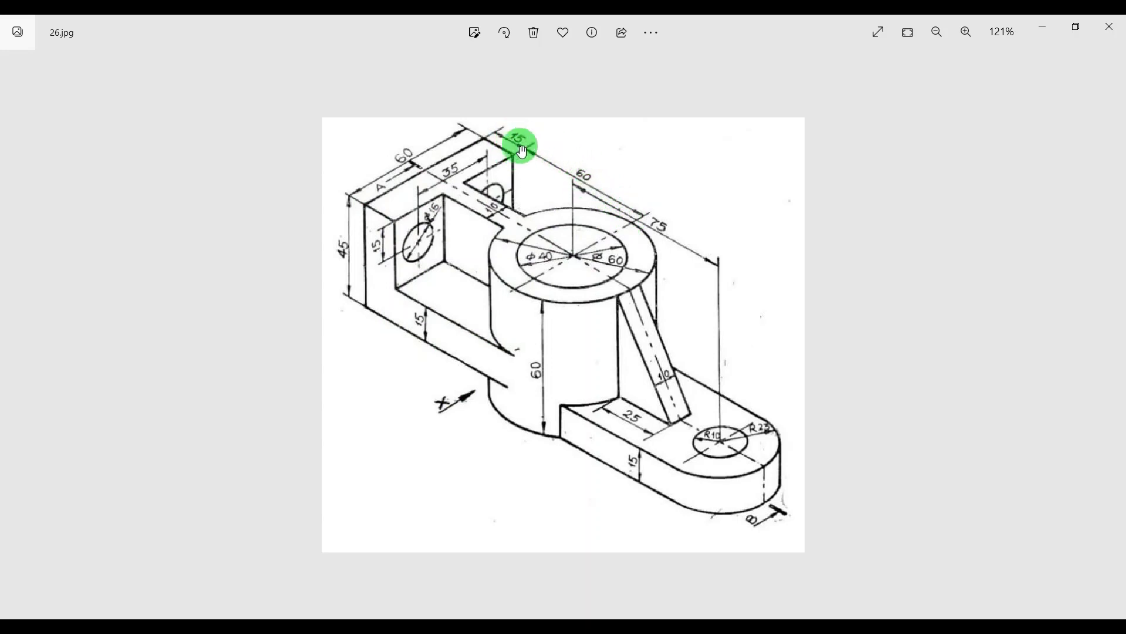
ctrl+scroll(520, 156, up, 2)
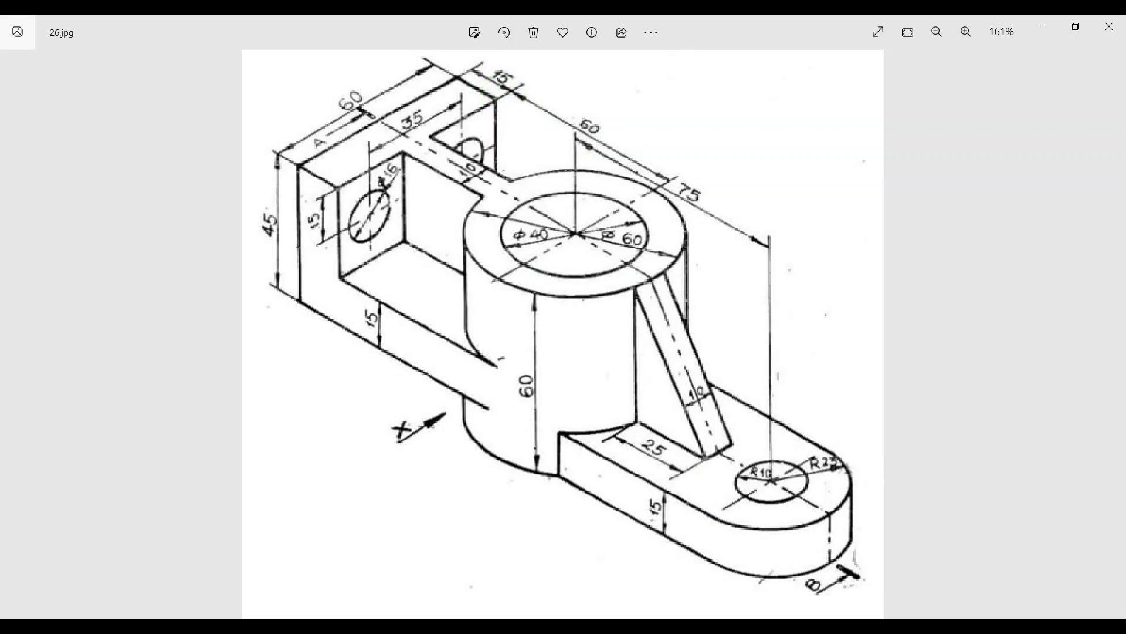
key(alt+Tab)
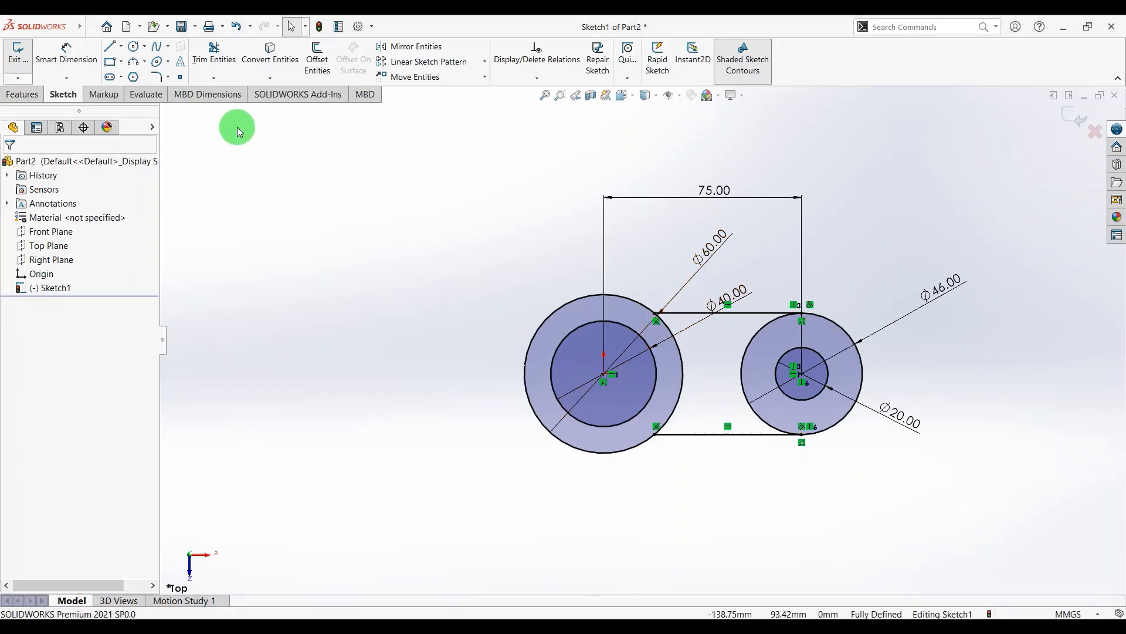
click(110, 47)
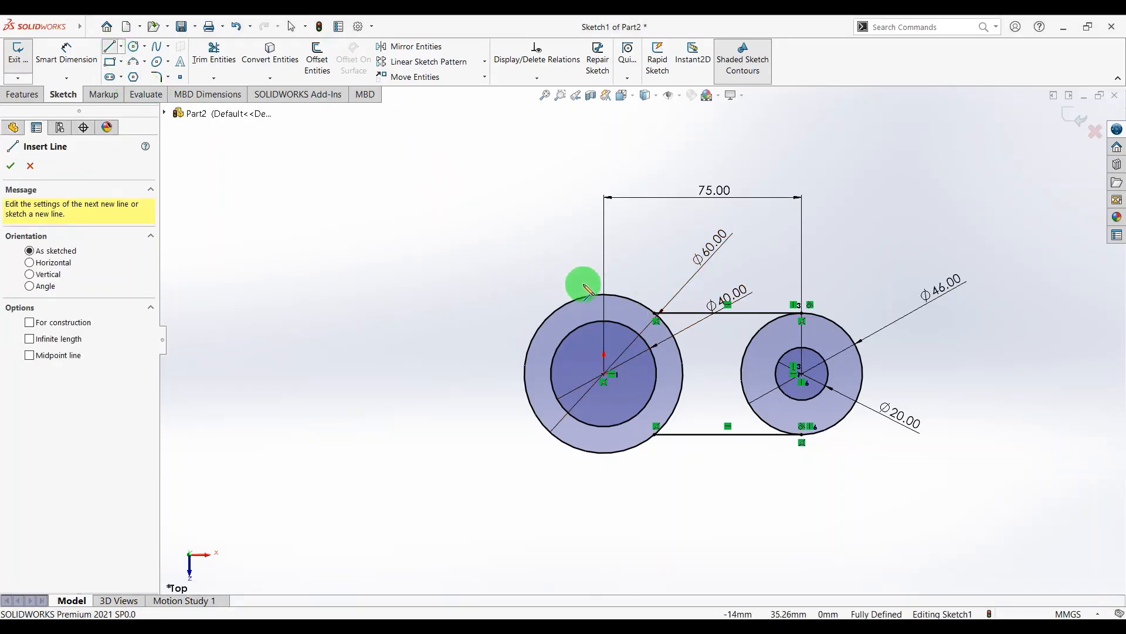
click(605, 295)
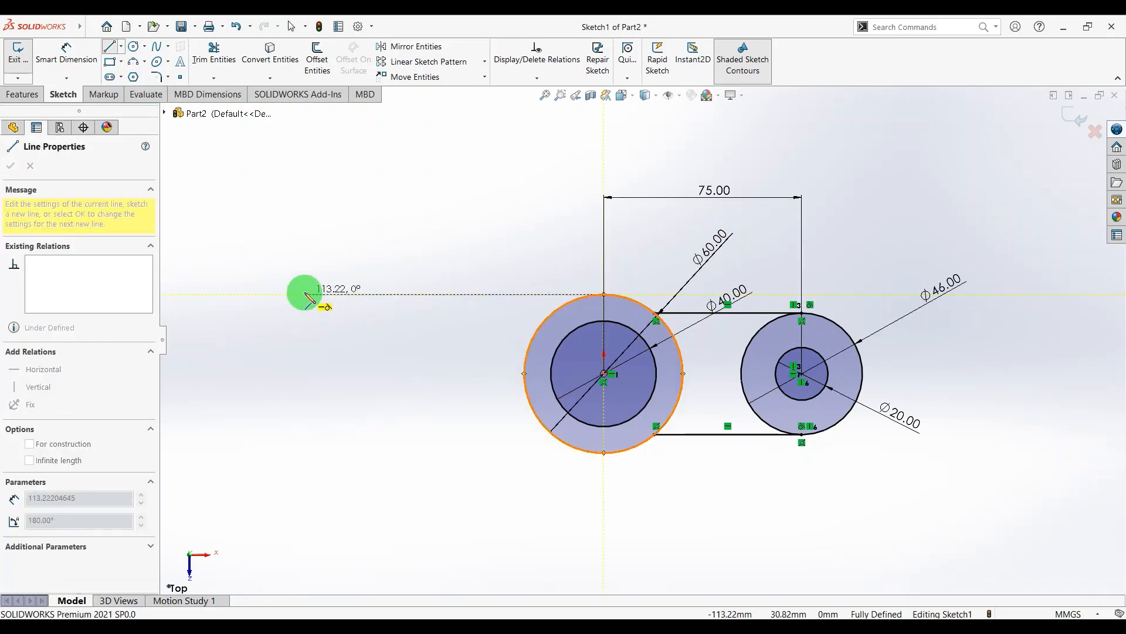
click(304, 295)
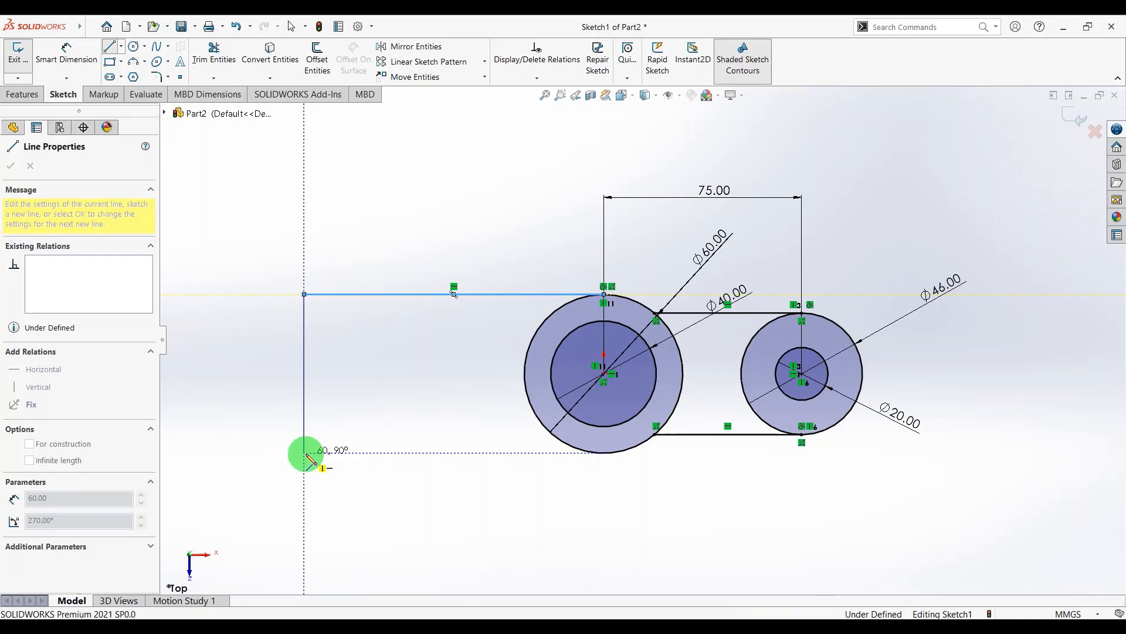
click(305, 453)
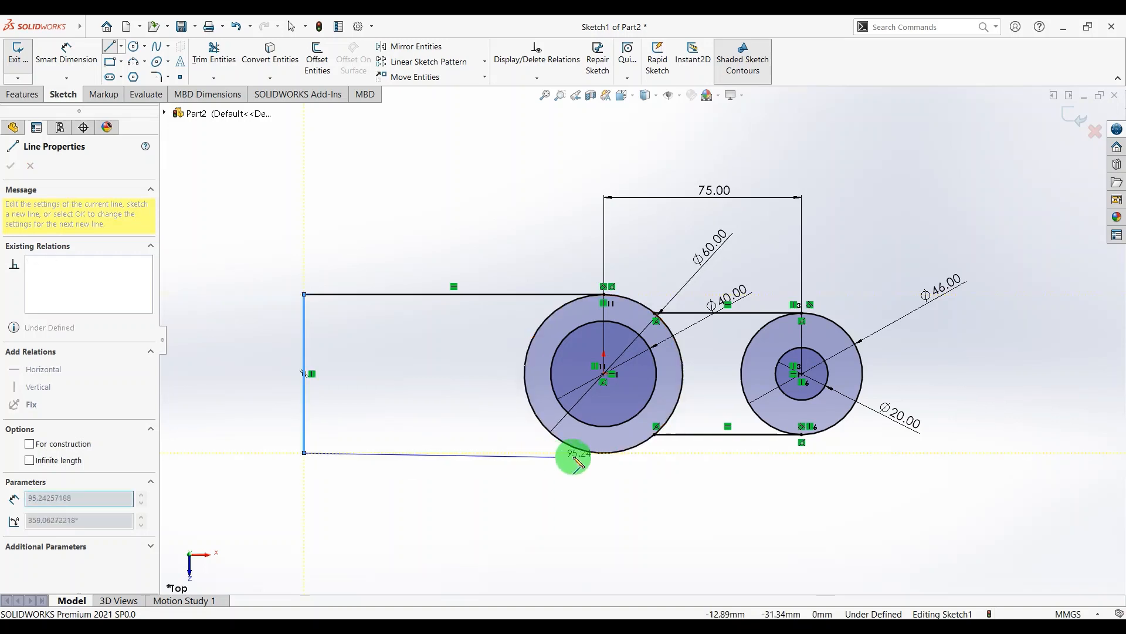
click(603, 453)
key(Escape)
key(Escape)
scroll(684, 371, up, 2)
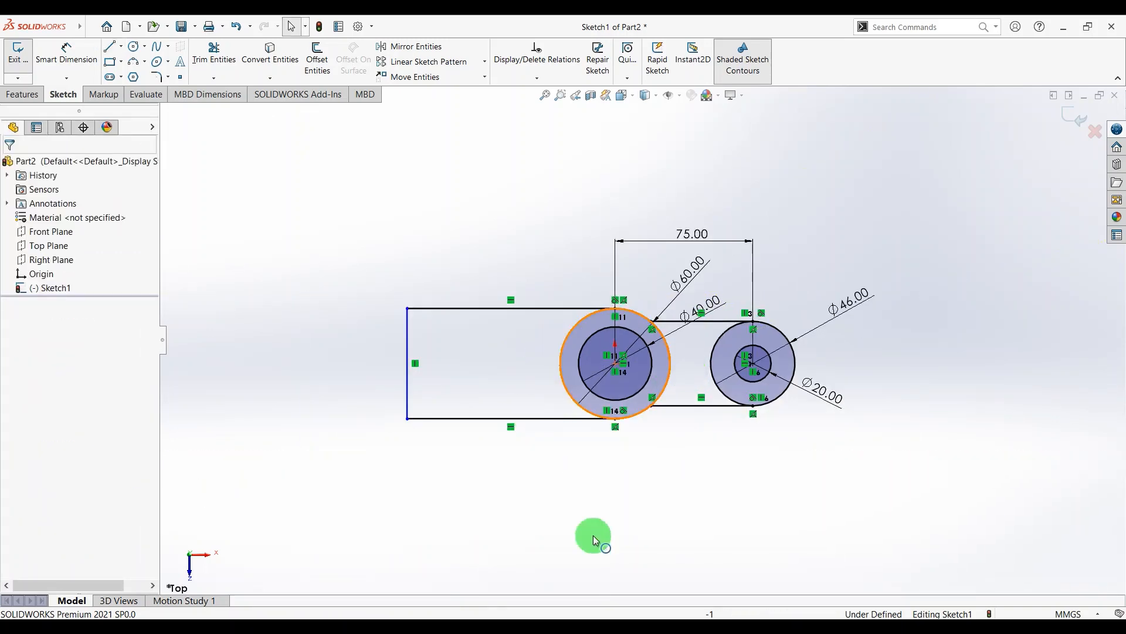
Check the 26.jpg drawing and try to dimension the length of the outline's vertical end line.
click(583, 623)
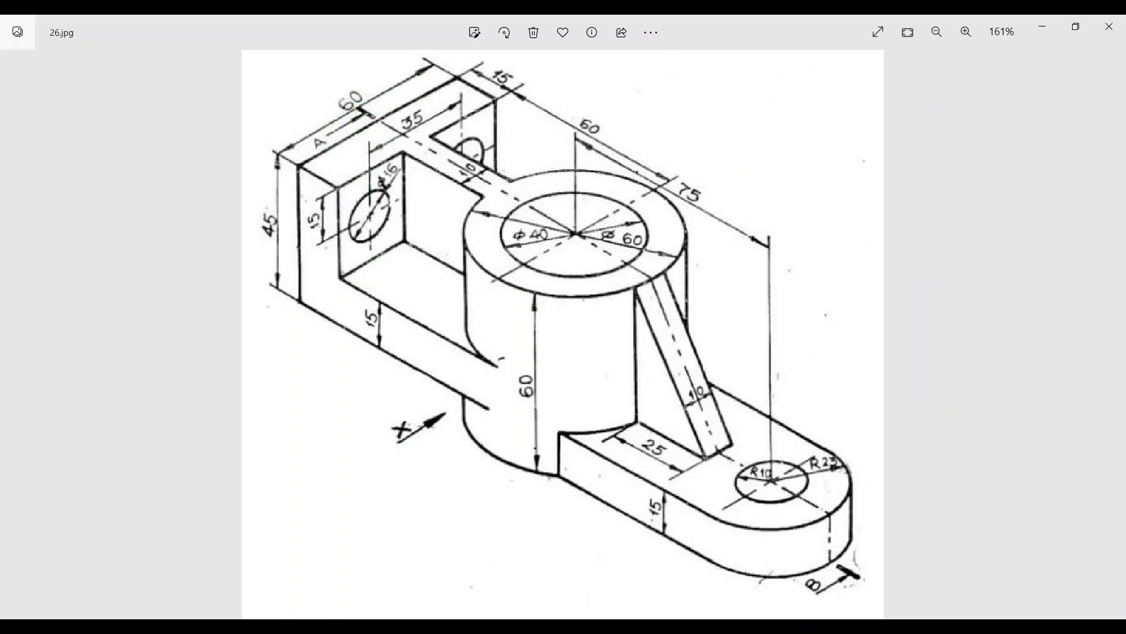
click(583, 623)
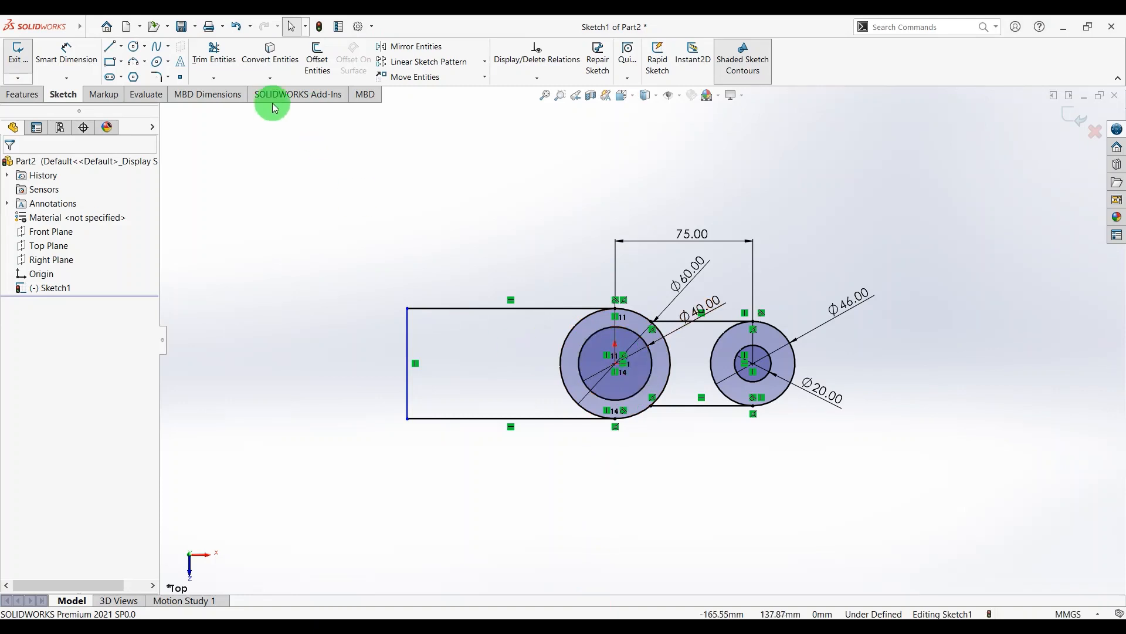
click(67, 54)
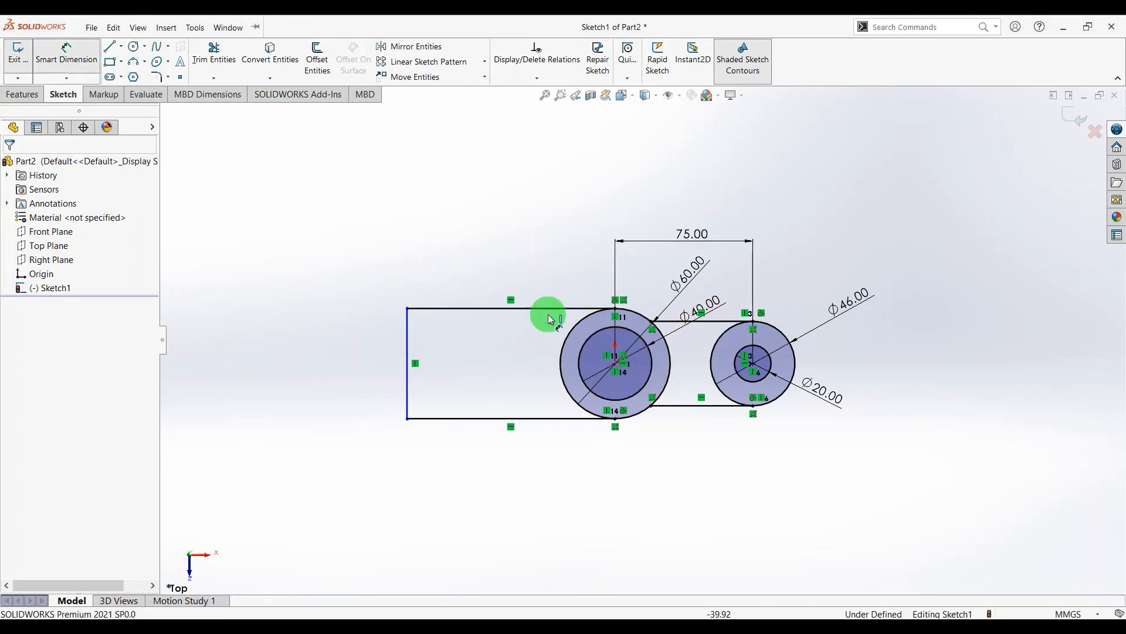
click(409, 378)
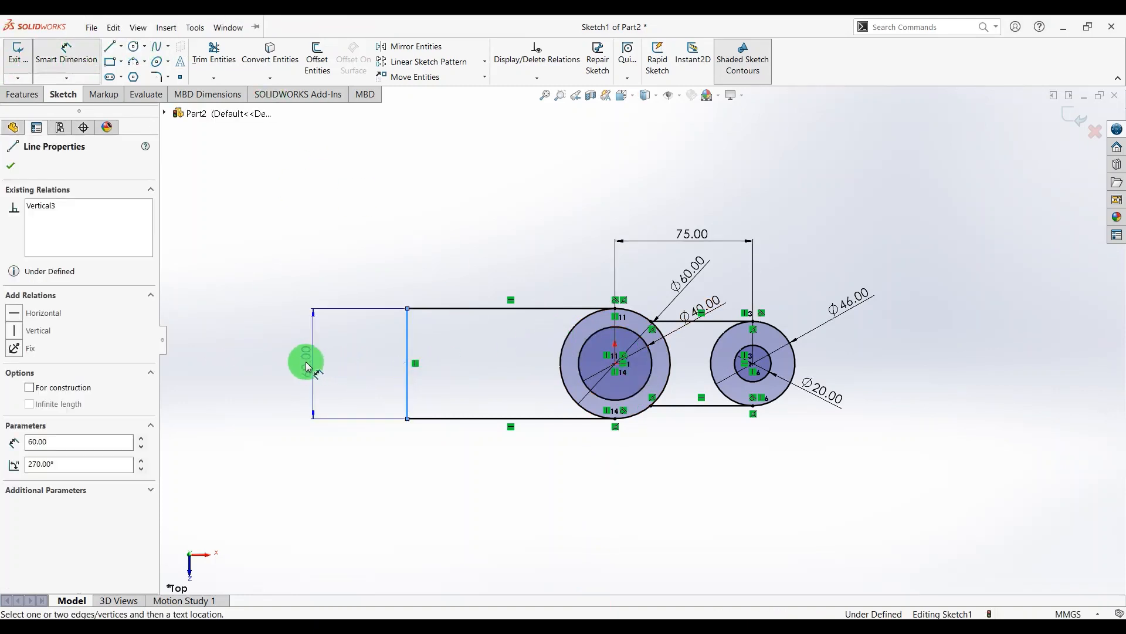
click(216, 364)
key(Escape)
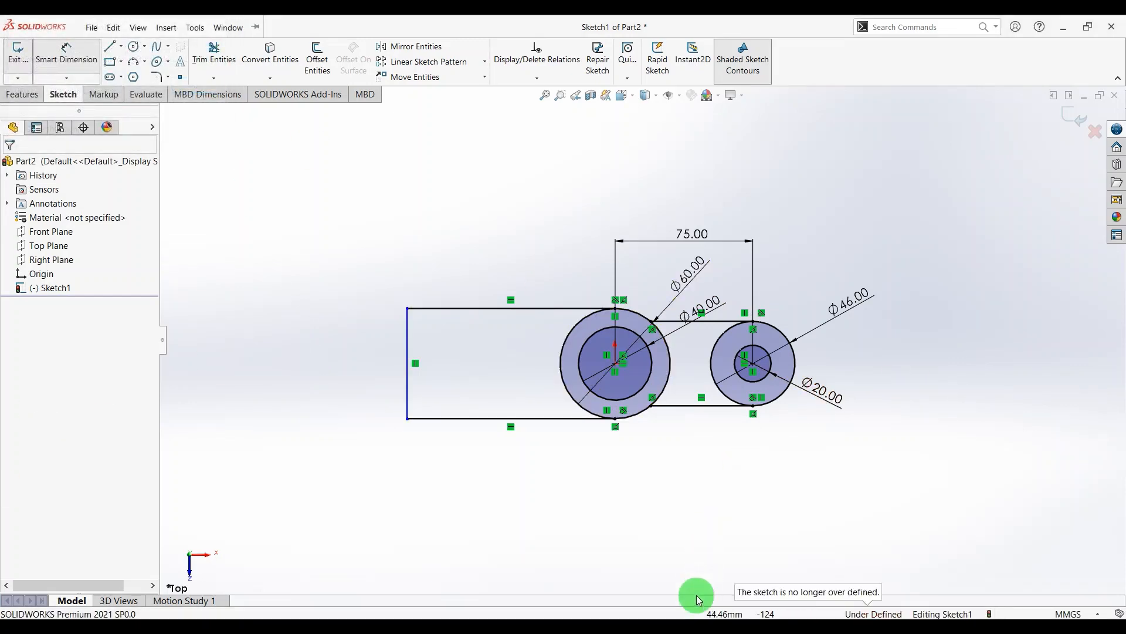
key(Escape)
Consult the 26.jpg drawing and dimension the distance from the origin to the outline's vertical end line as 75 mm.
click(669, 627)
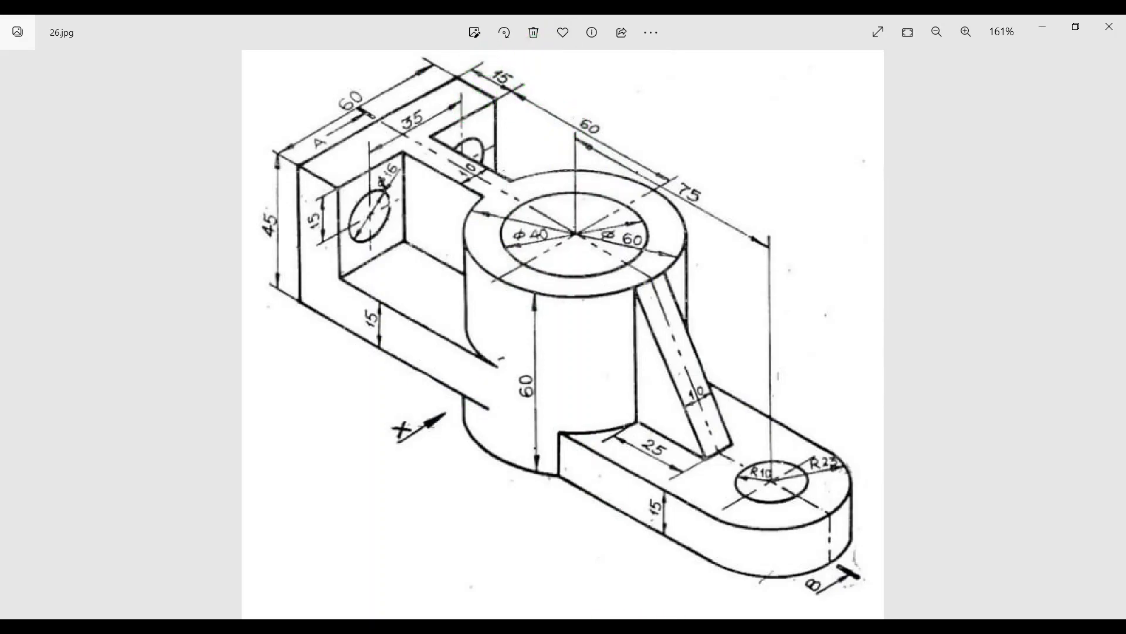
key(alt+Tab)
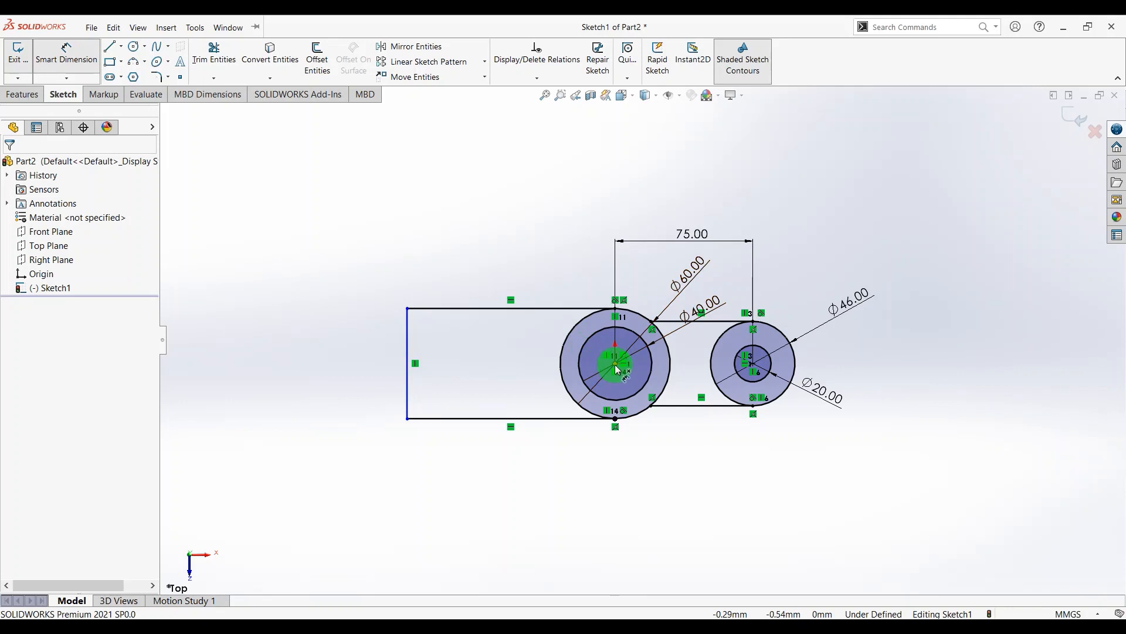
click(615, 364)
click(413, 345)
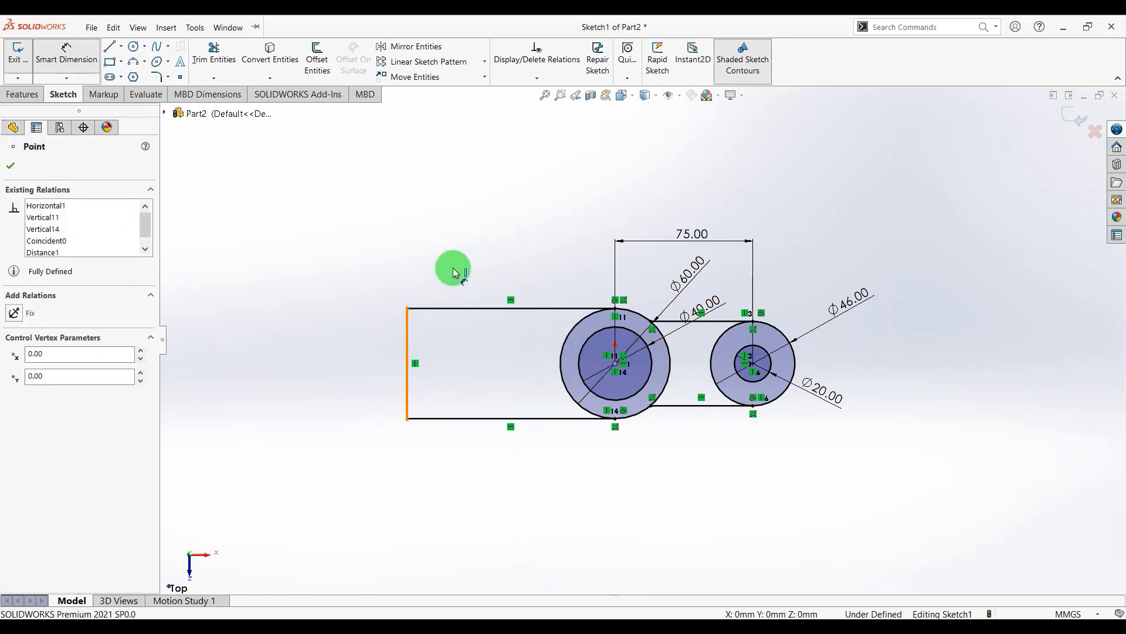
click(472, 241)
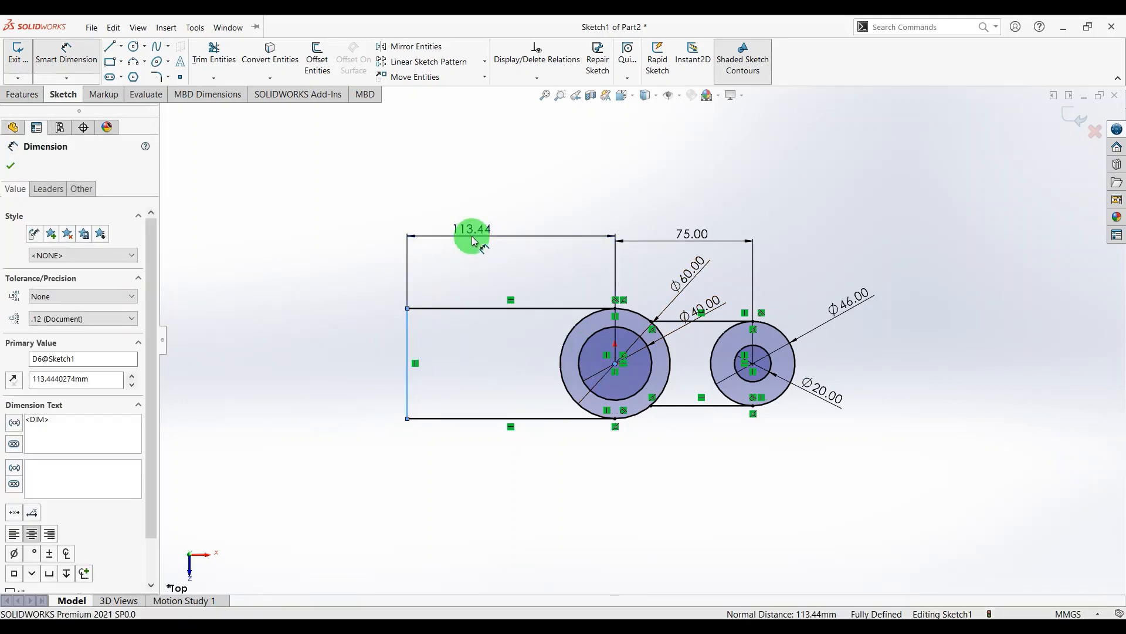
text(75)
key(Return)
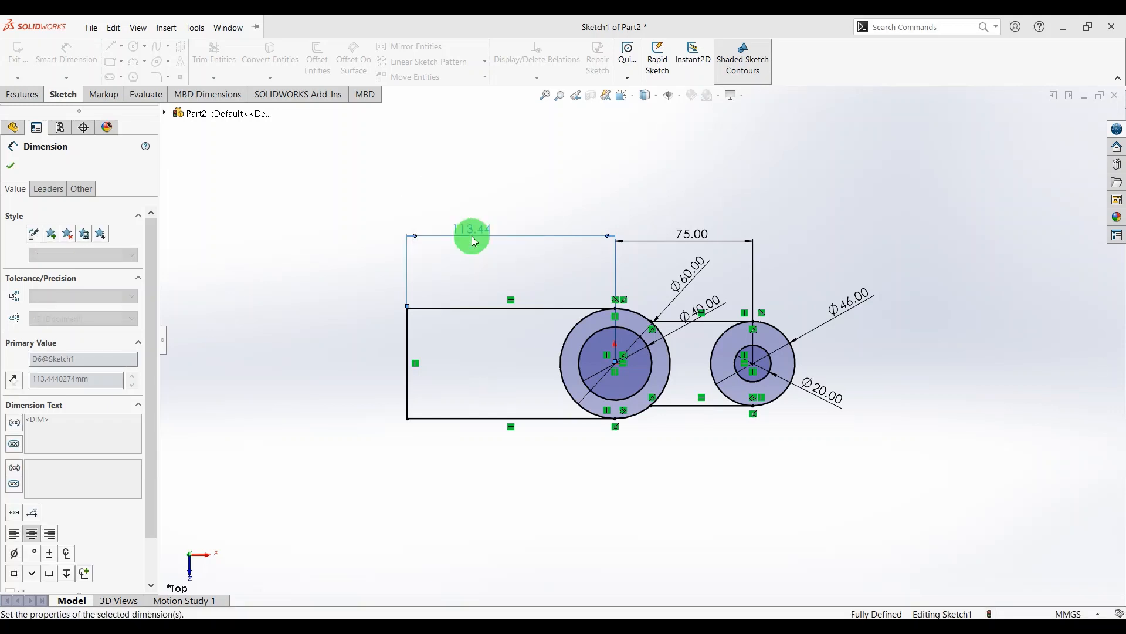
click(885, 200)
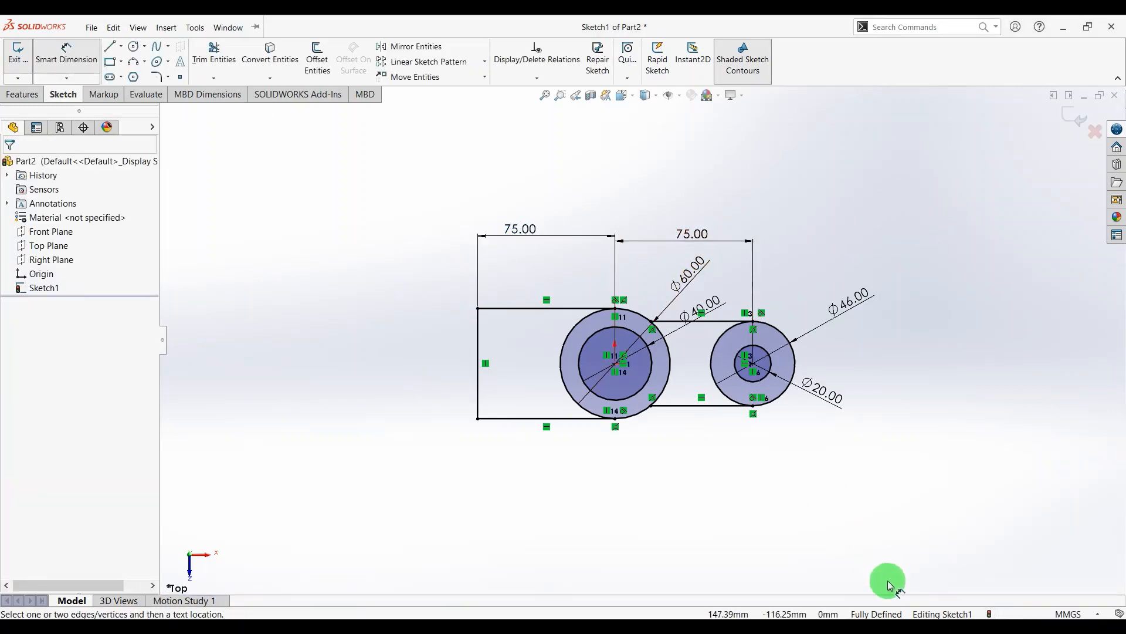
Sketch a vertical line across the outline between its two horizontal edges, about 13 mm inside the end line.
scroll(630, 387, down, 3)
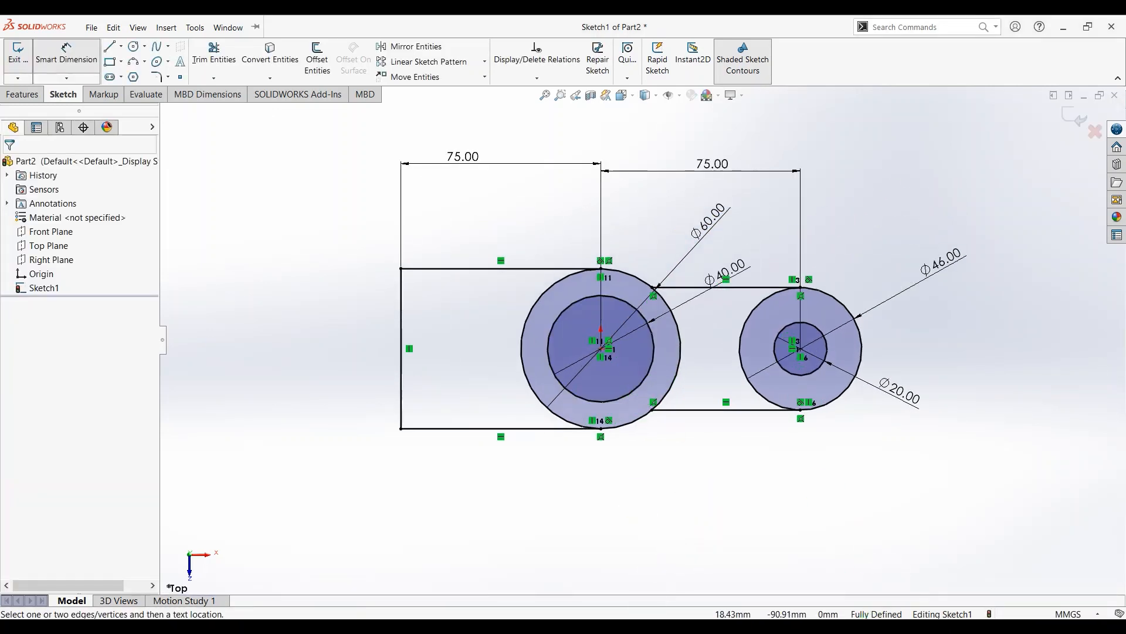
click(646, 625)
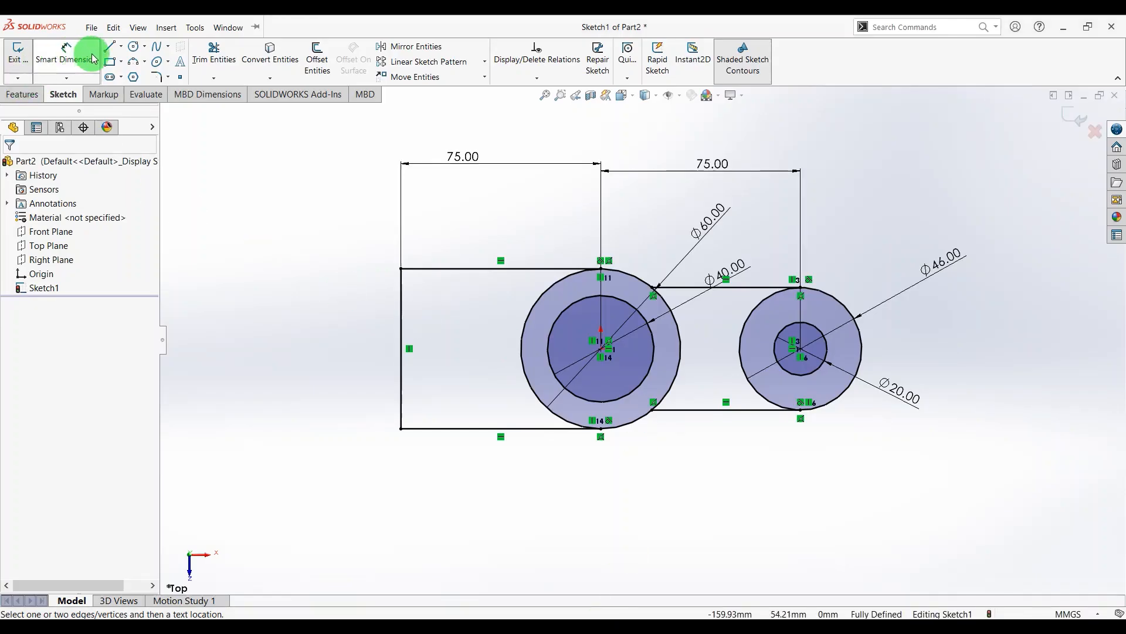
click(113, 46)
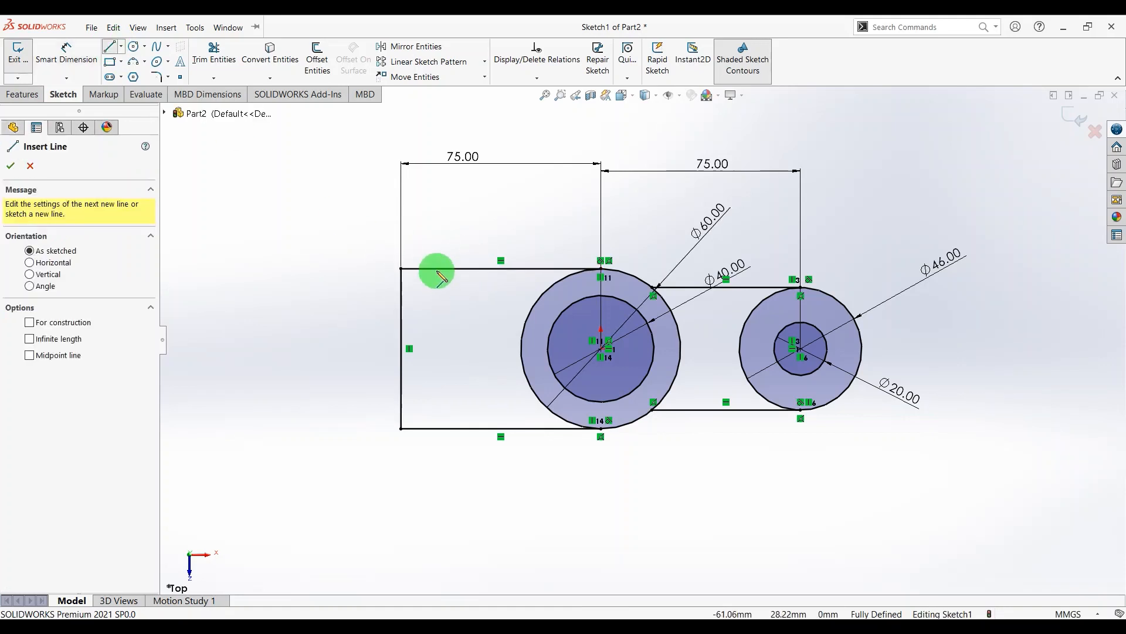
drag(437, 270, 436, 429)
Dimension the distance between the outline's end line and the inner vertical line as 15 mm.
click(66, 53)
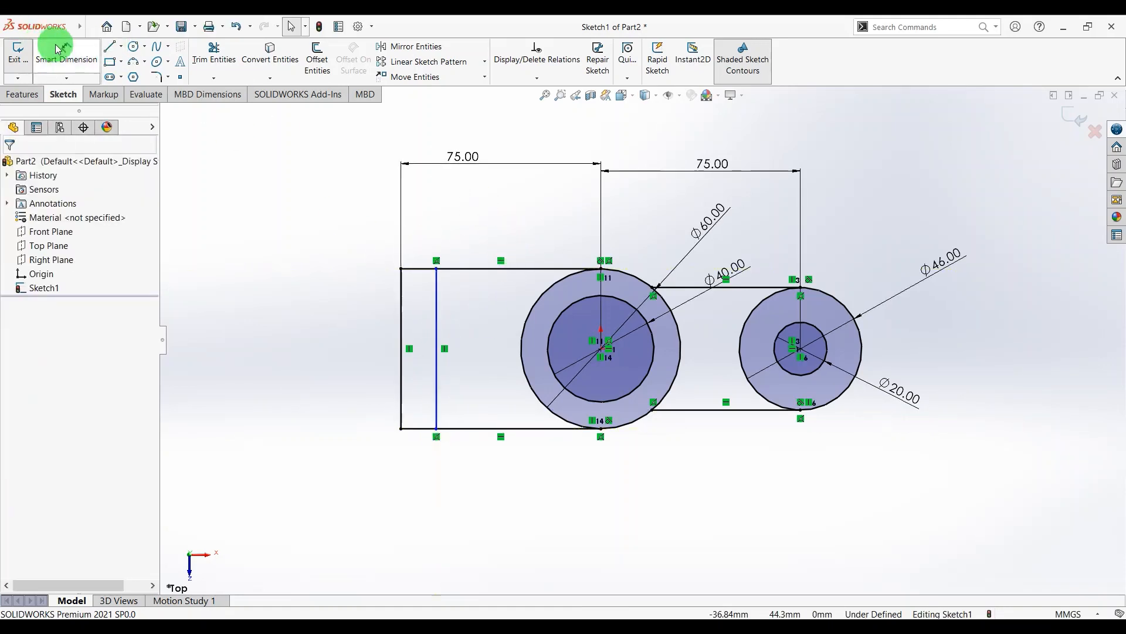
key(Escape)
click(401, 300)
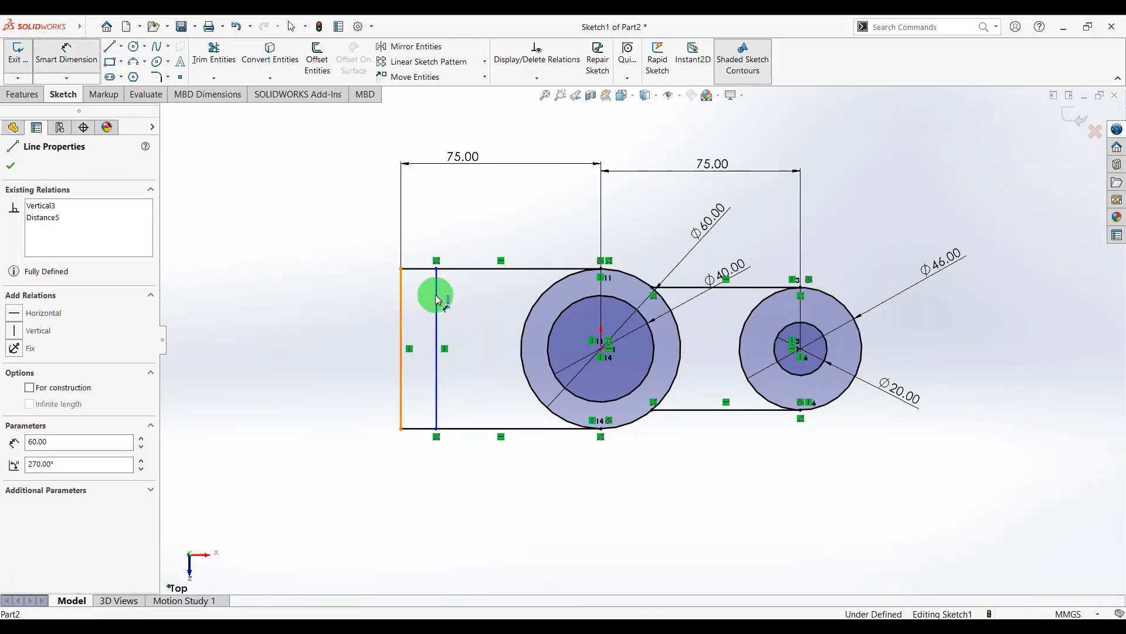
click(435, 272)
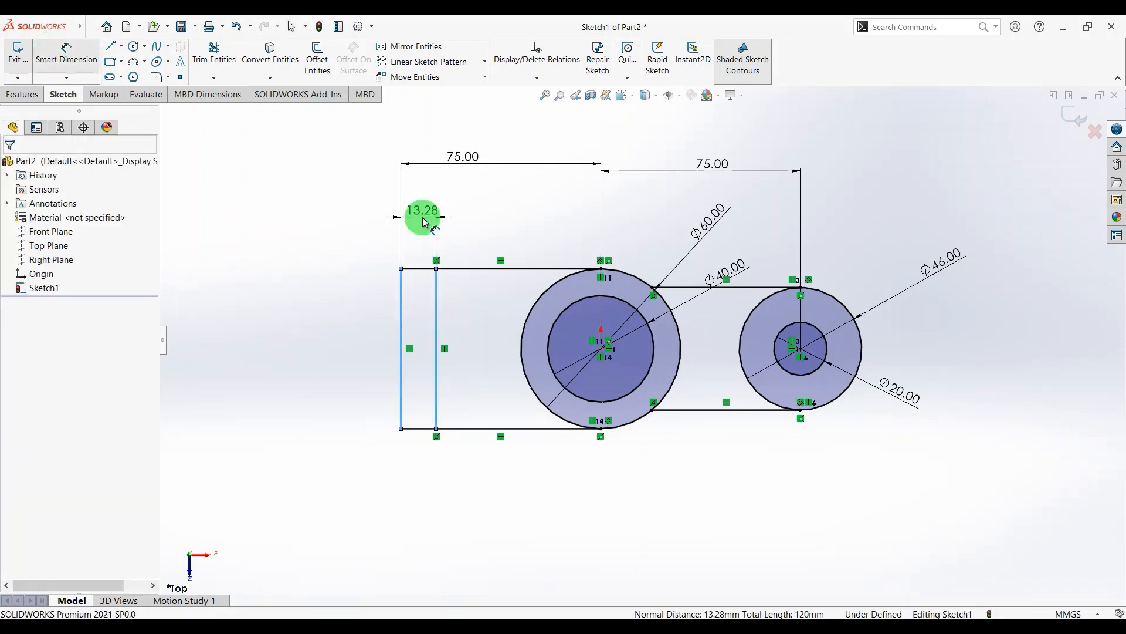
click(425, 222)
text(1)
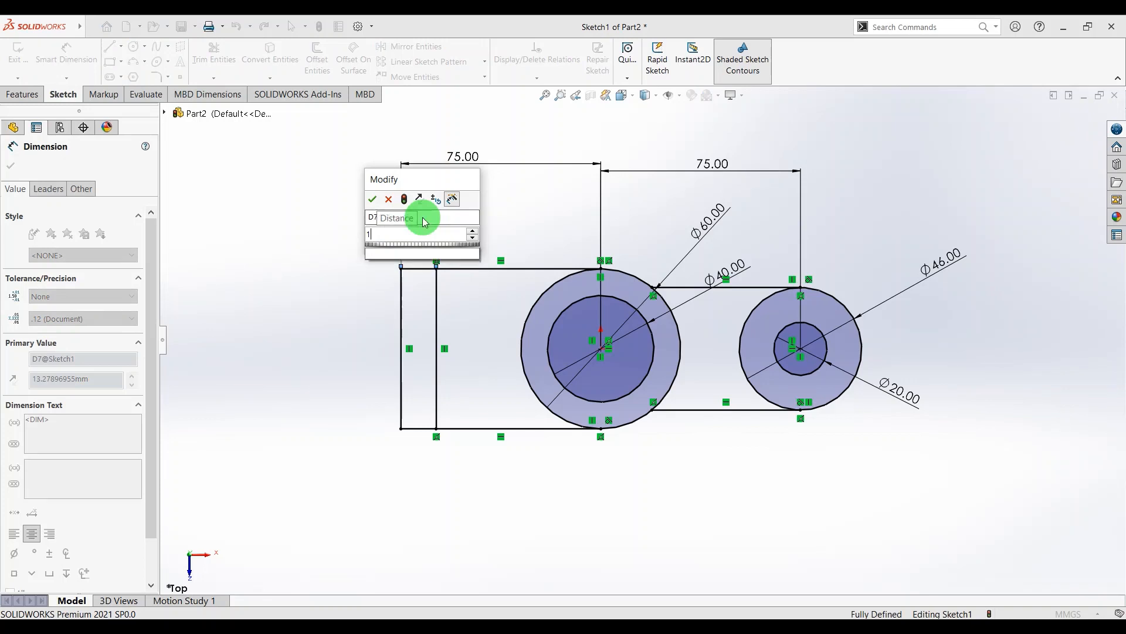
text(5)
key(Return)
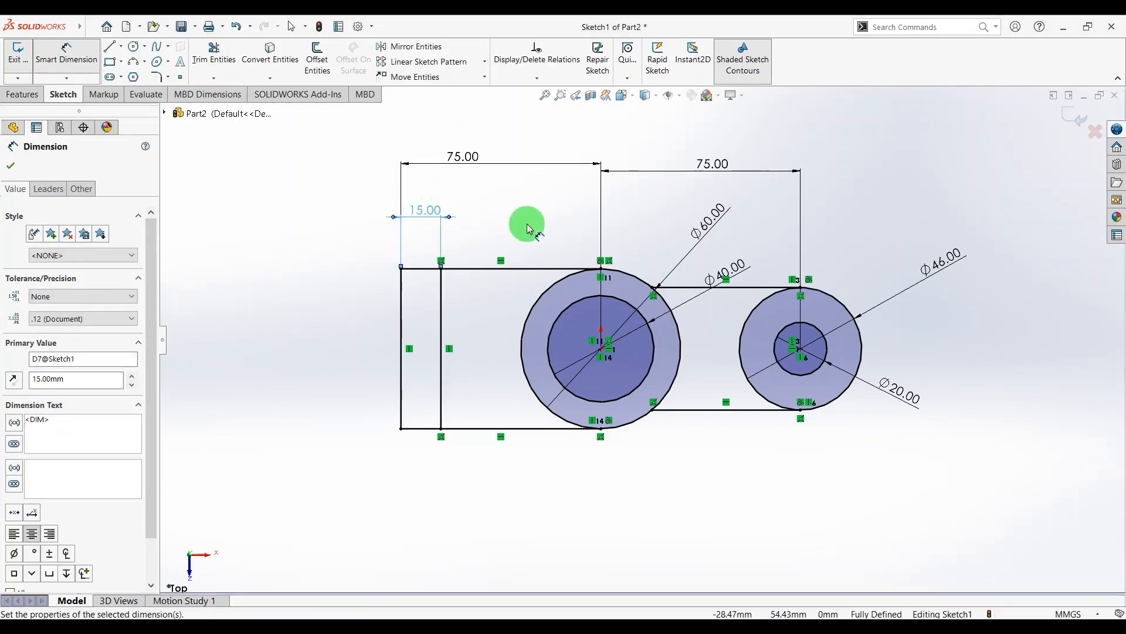
click(527, 229)
Sketch a horizontal line about 38 mm long, just above the origin, from the inner vertical line into the ring between the 60 mm and 40 mm circles.
scroll(505, 284, down, 1)
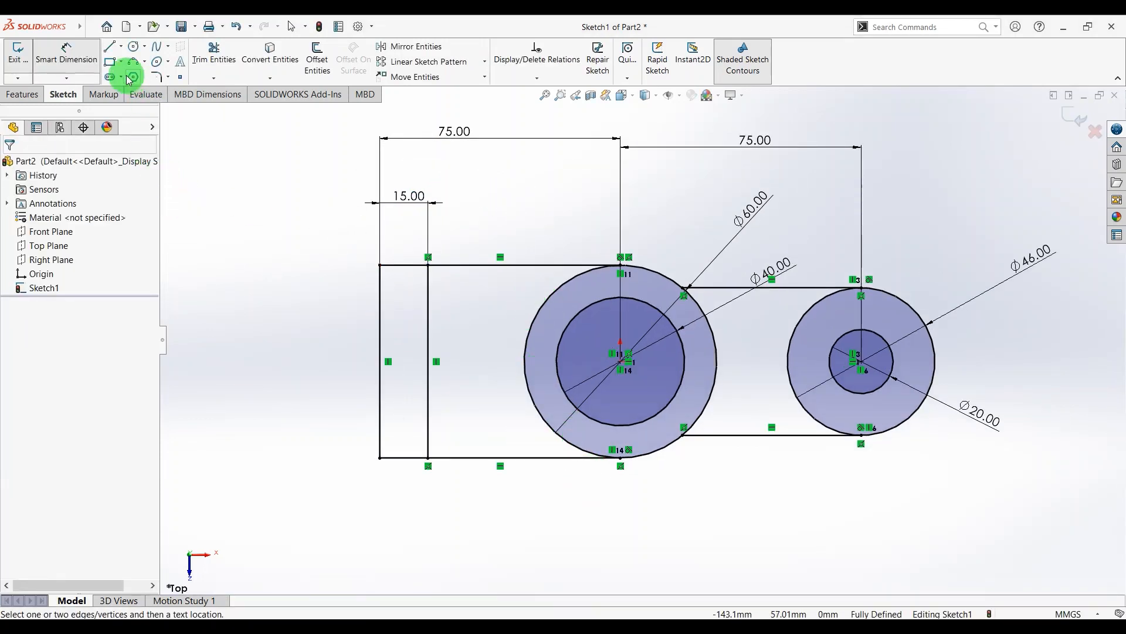
scroll(597, 376, down, 1)
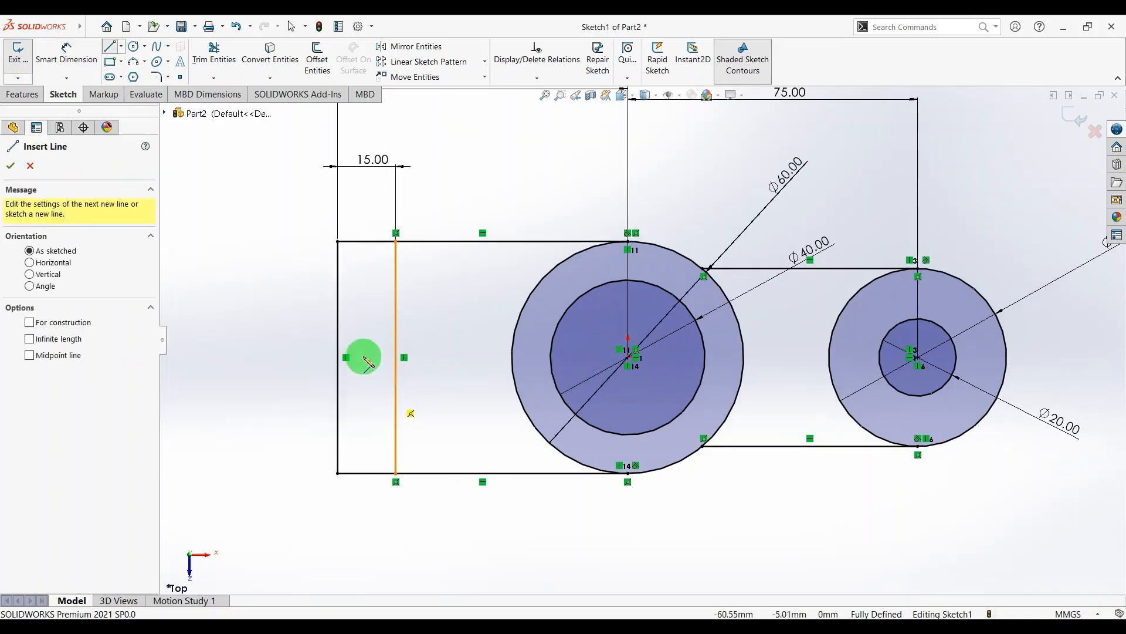
drag(404, 332, 545, 330)
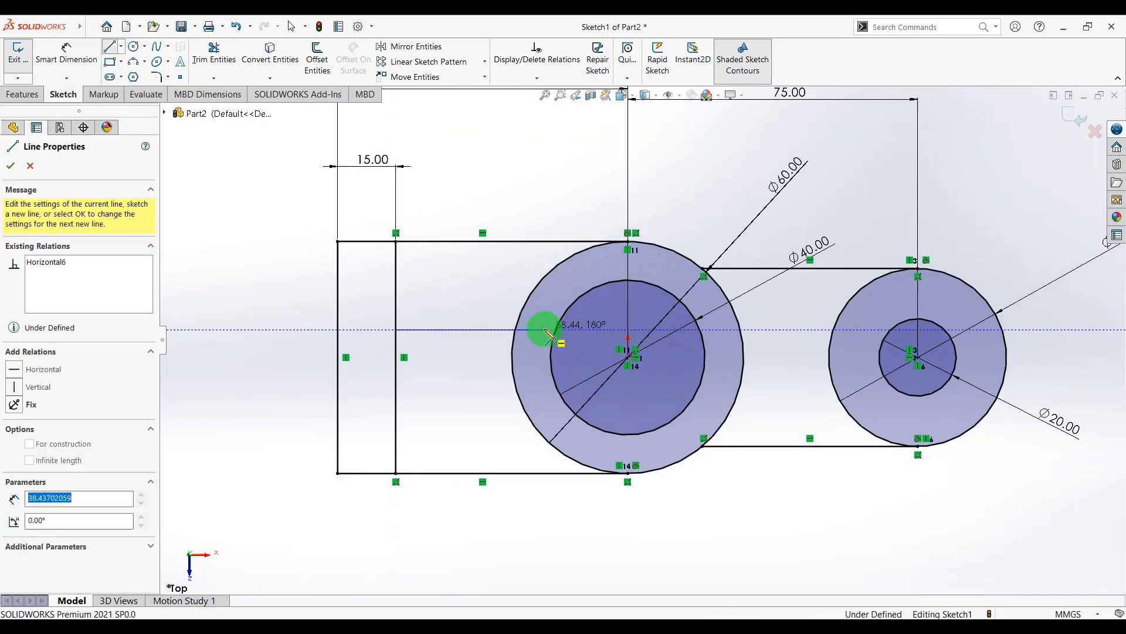
click(70, 52)
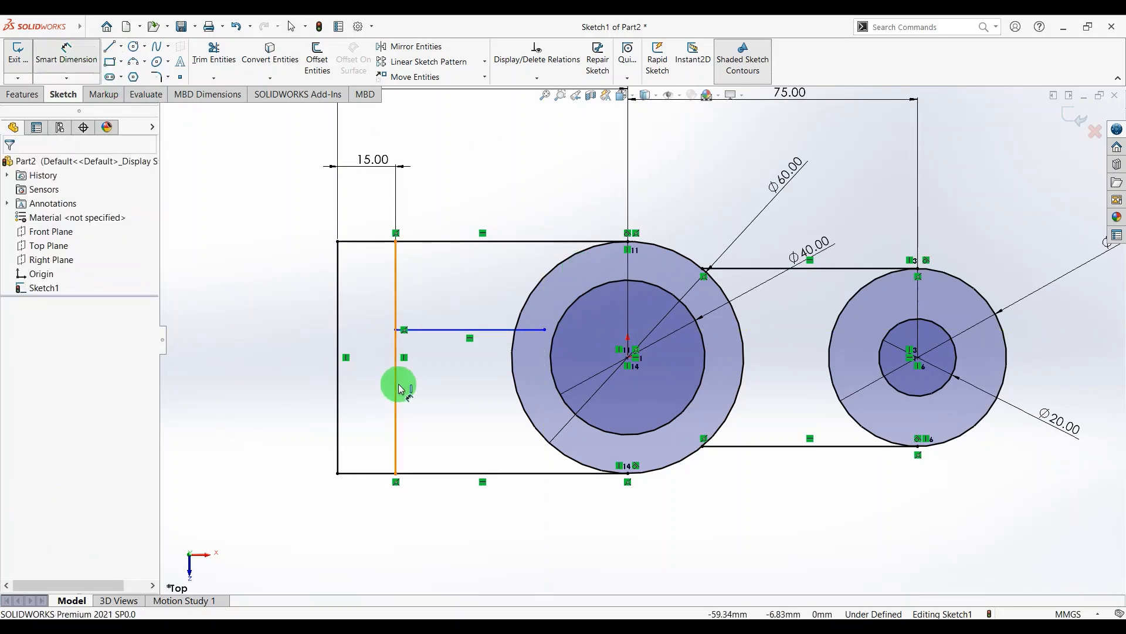
key(Escape)
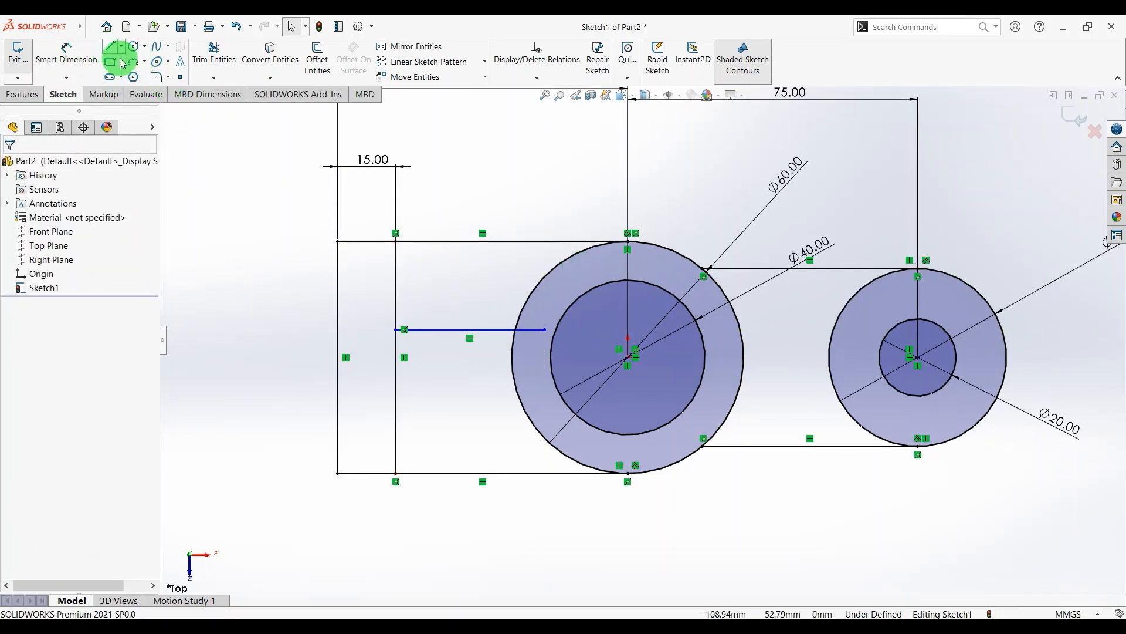
Sketch a second horizontal line about 38 mm long just below the origin, from the inner vertical line, about 14 mm from the first.
click(111, 47)
click(397, 383)
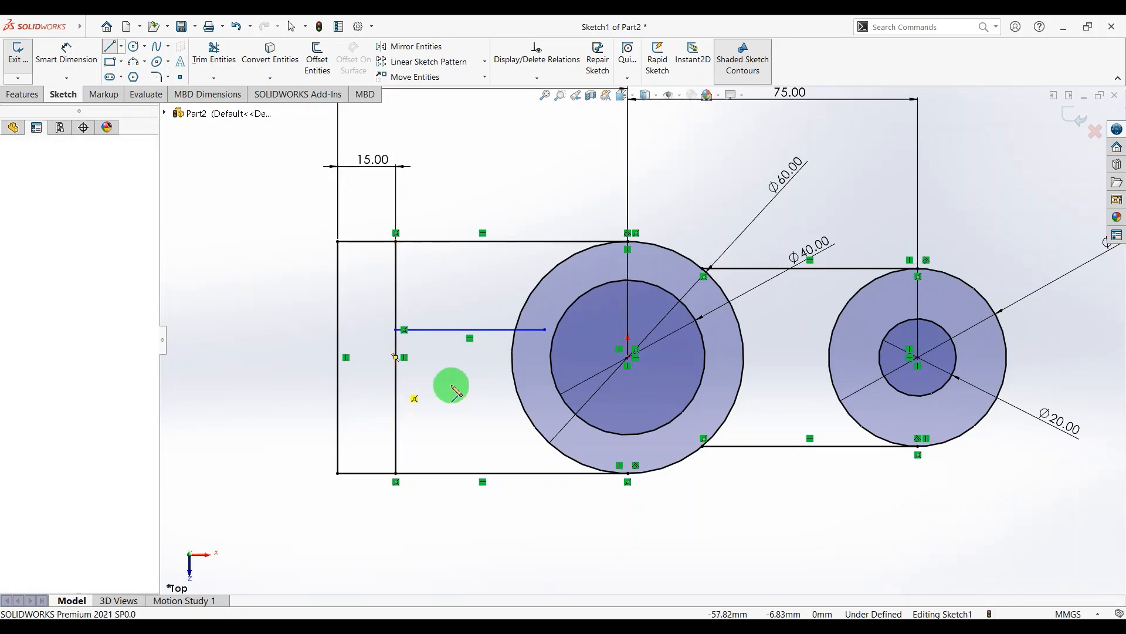
click(543, 384)
key(Escape)
Dimension the distance between the two short horizontal lines as 10 mm, checking the web thickness in the 26.jpg drawing.
click(66, 53)
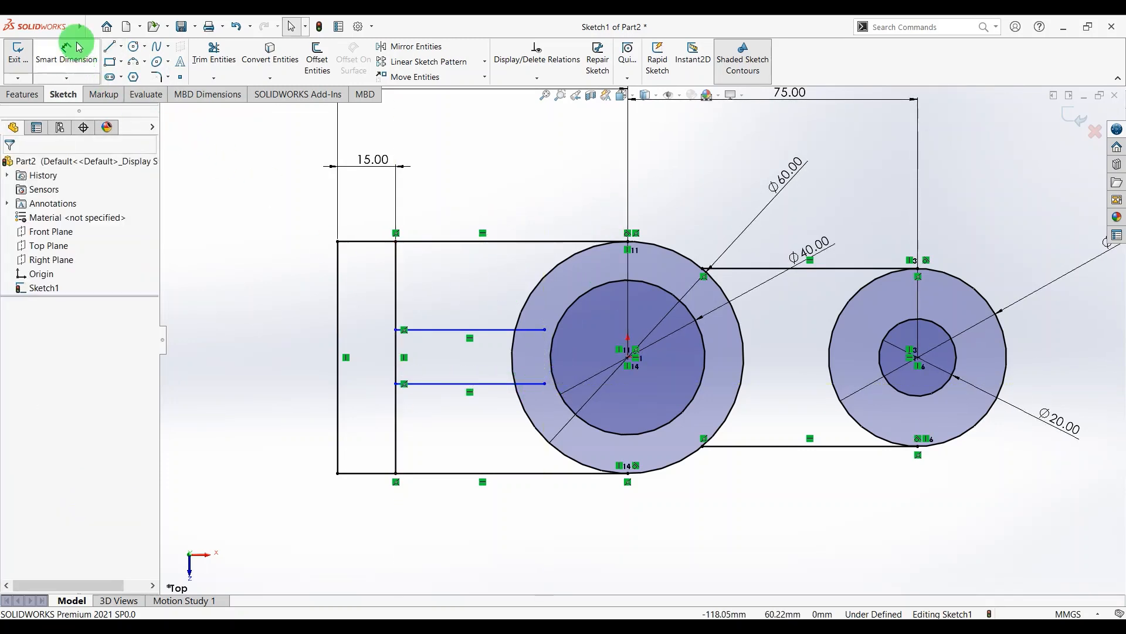
click(428, 330)
click(427, 384)
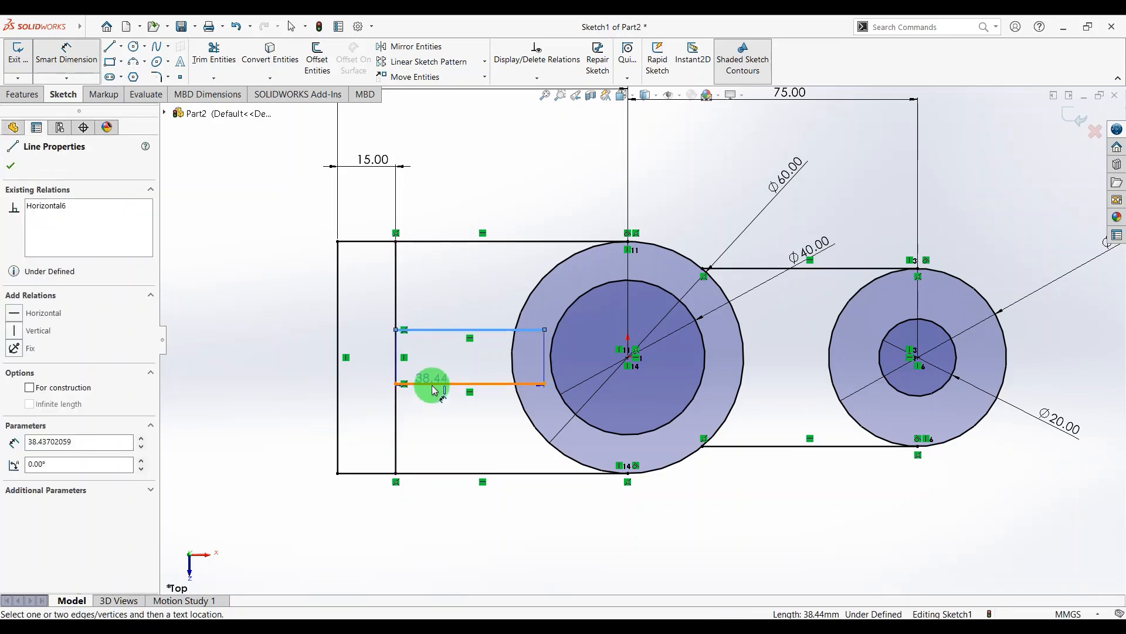
click(293, 358)
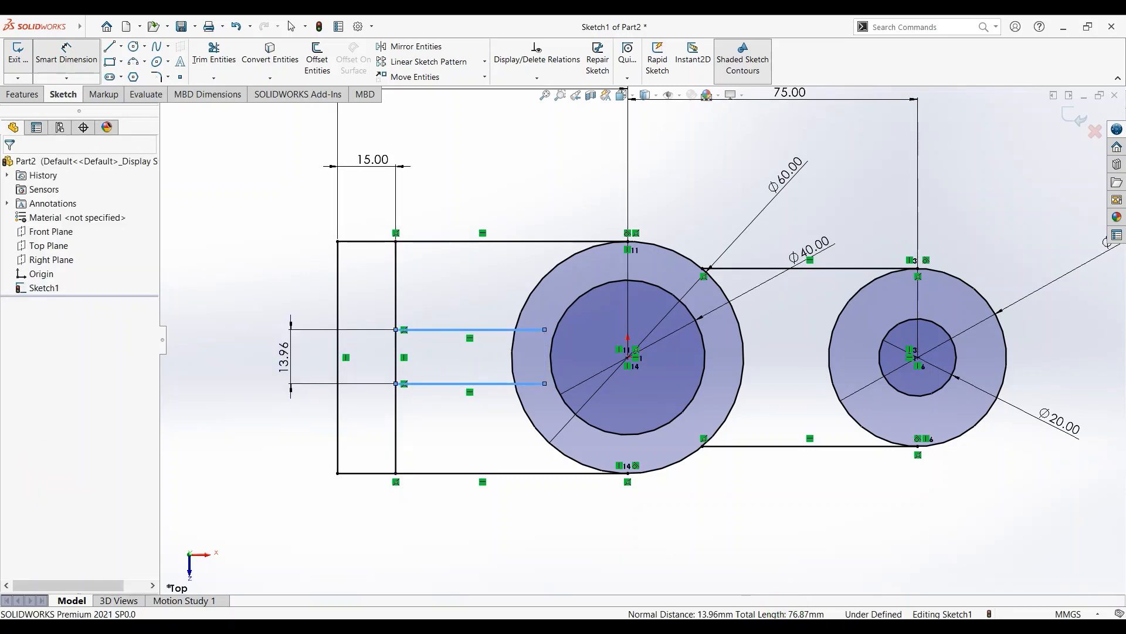
key(alt+Tab)
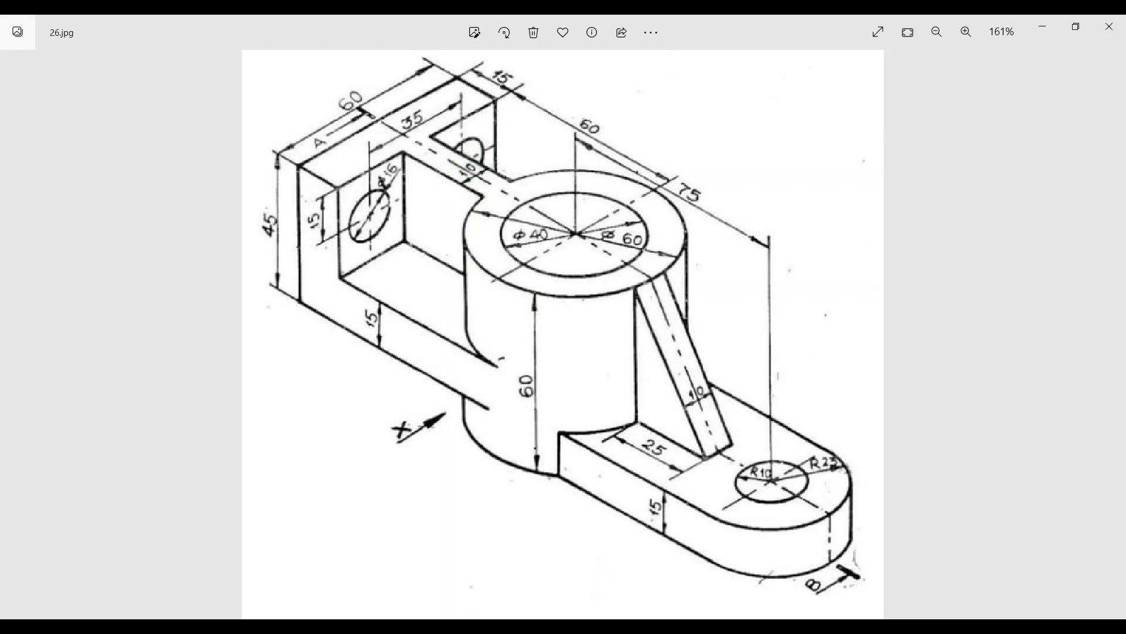
key(alt+Tab)
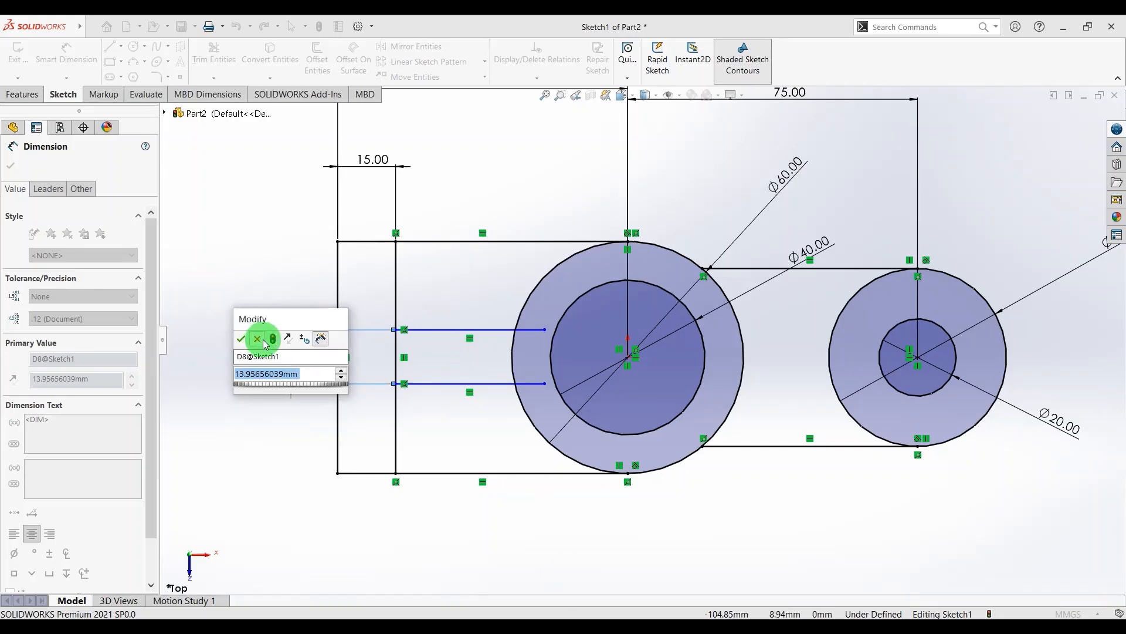
text(10)
key(Return)
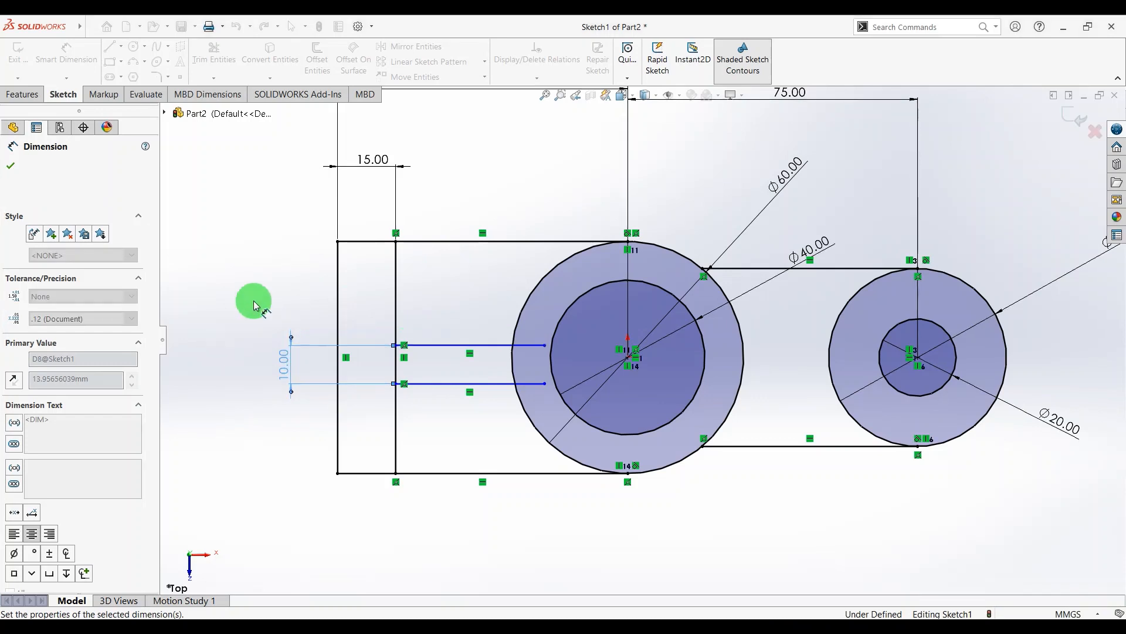
Dimension the distance from the origin to the upper short horizontal line as 5 mm to centre the web.
click(629, 358)
click(530, 346)
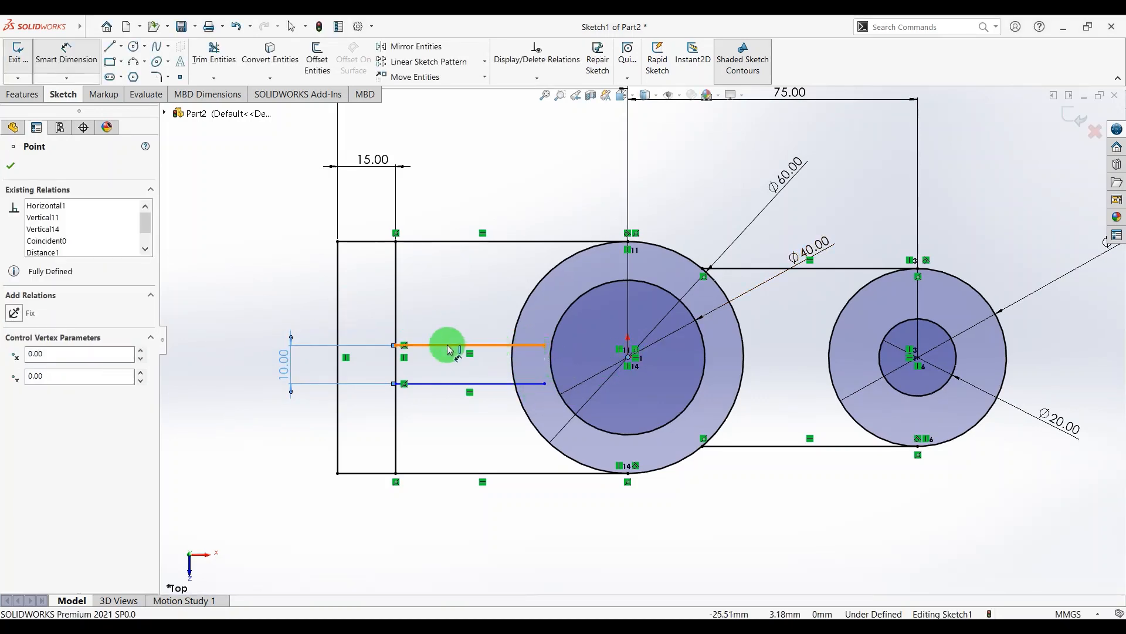
click(320, 365)
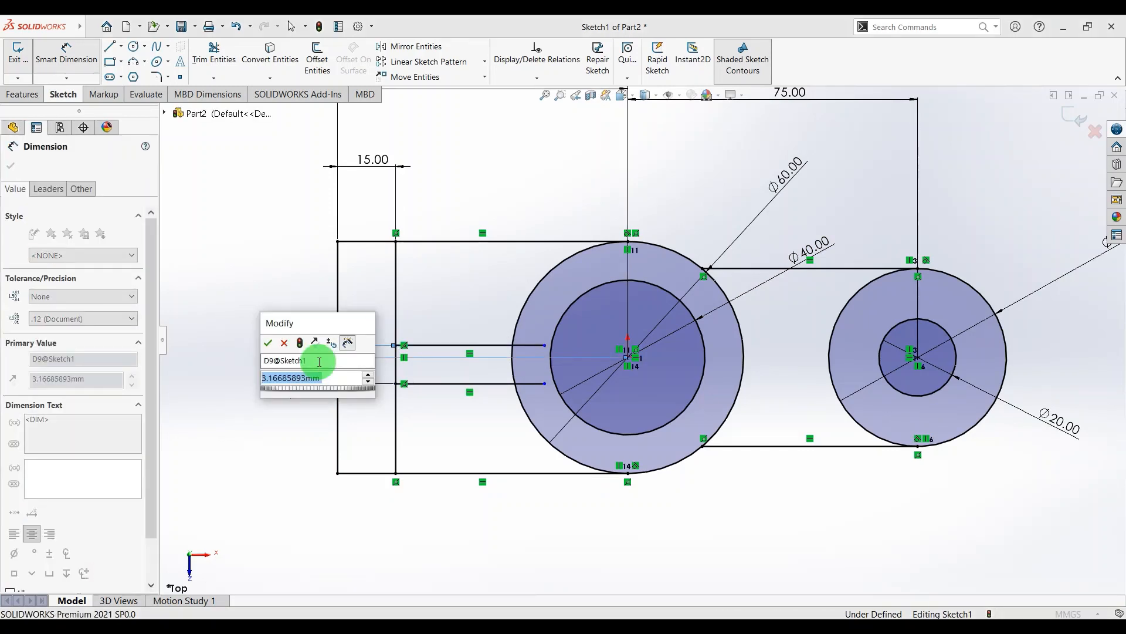
text(5)
key(Return)
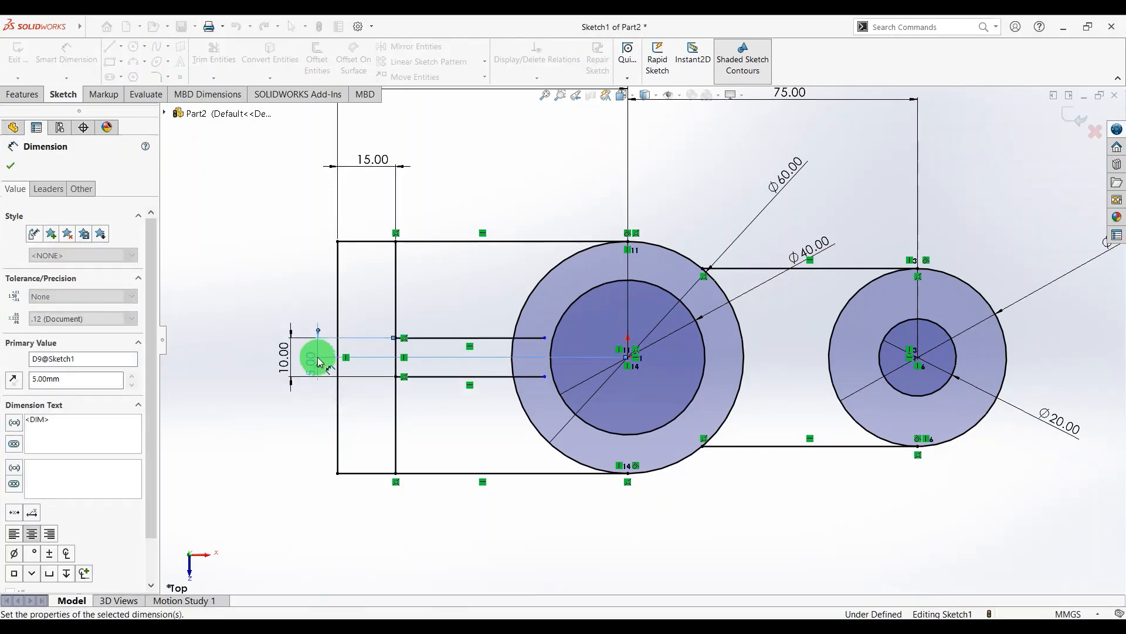
click(266, 289)
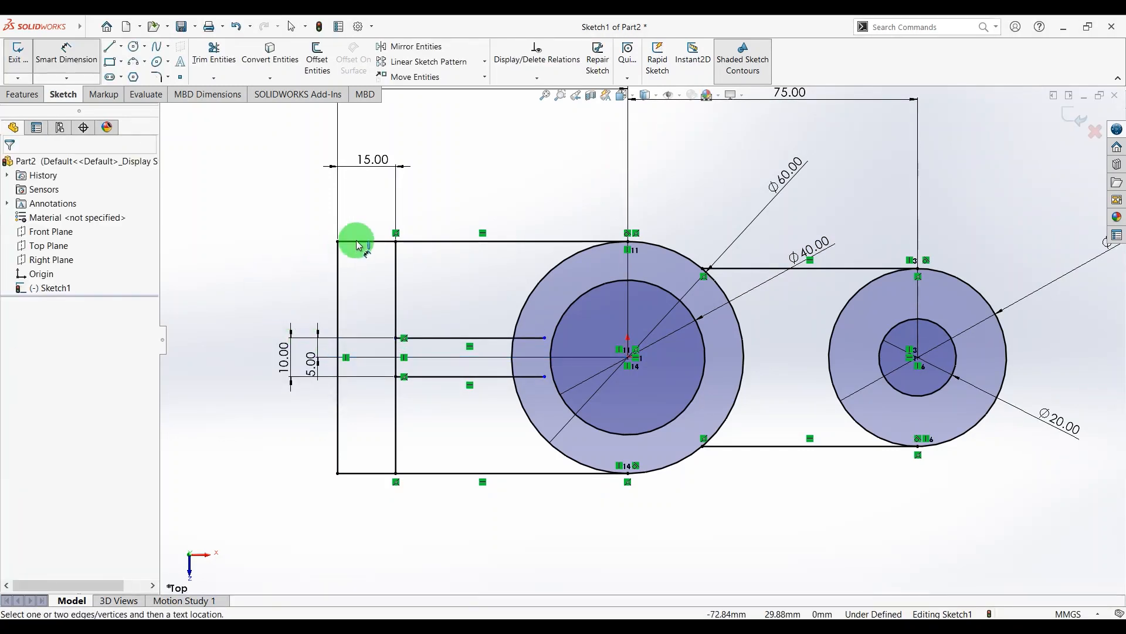
Trim the ends of the two web lines that extend inside the 60 mm circle.
click(226, 59)
scroll(573, 369, down, 3)
mouse_move(516, 299)
mouse_down()
mouse_move(494, 326)
mouse_move(498, 393)
mouse_move(462, 308)
mouse_up()
scroll(641, 340, up, 3)
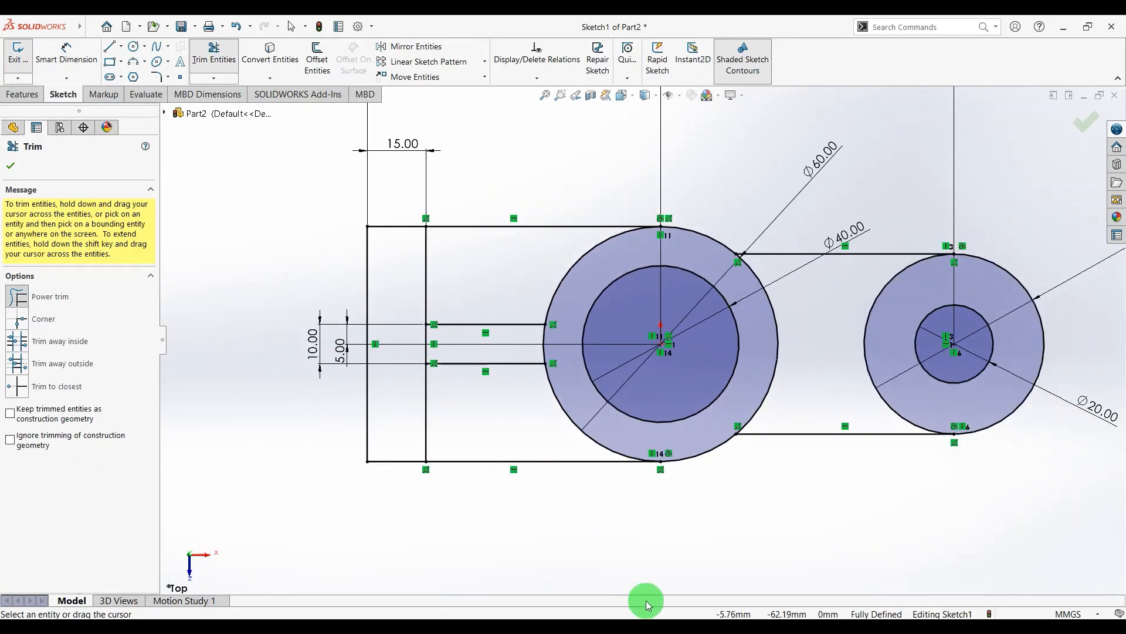
scroll(570, 438, up, 2)
scroll(783, 429, down, 1)
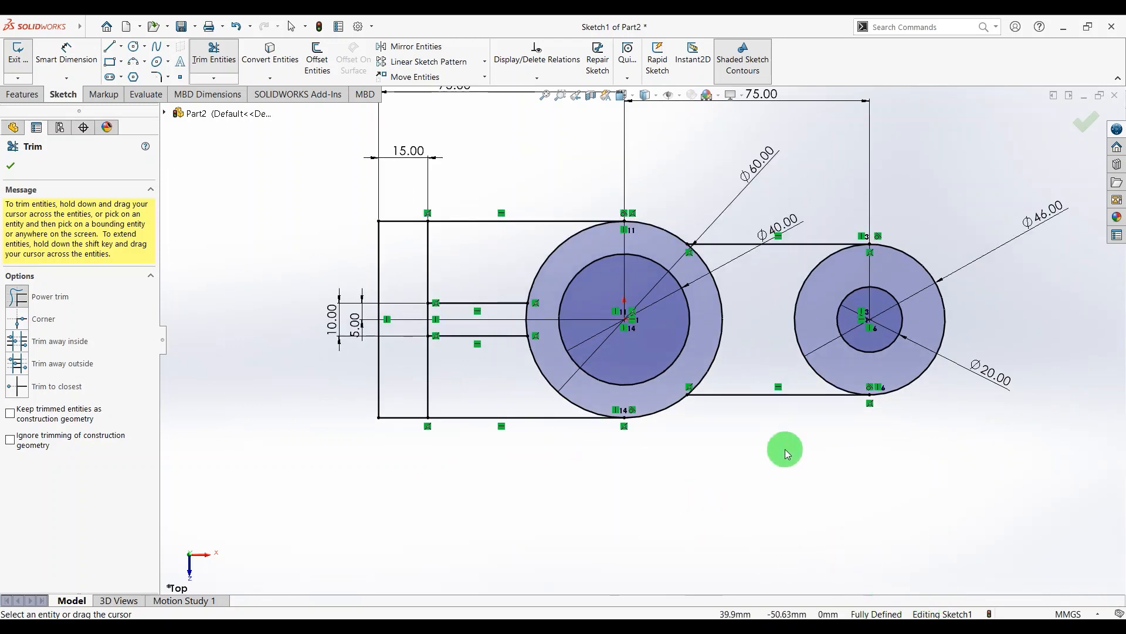
click(1074, 139)
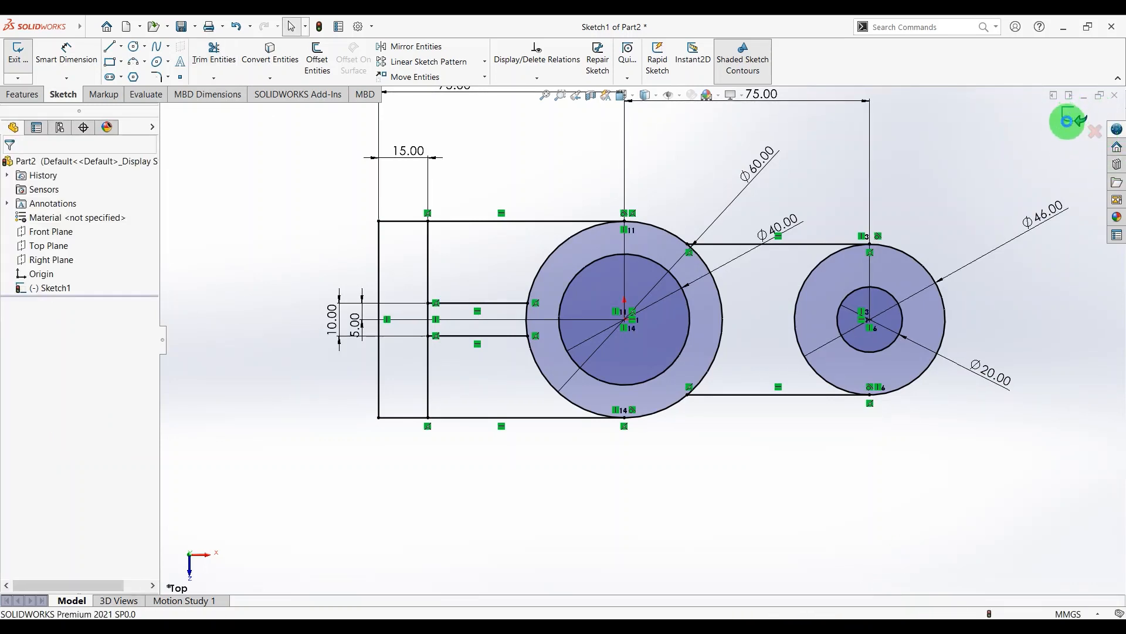
Exit the finished sketch and consult the 26.jpg drawing for the hub's height.
click(1076, 117)
mouse_move(478, 498)
middle_down()
mouse_move(533, 415)
mouse_move(493, 279)
mouse_move(478, 427)
middle_up()
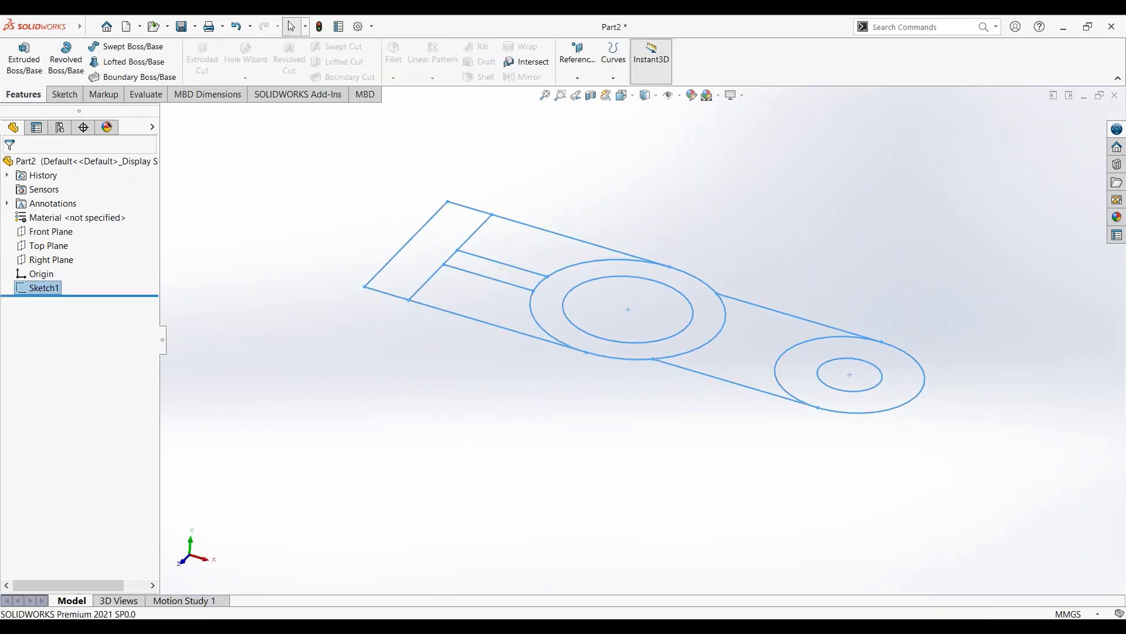
key(alt+Tab)
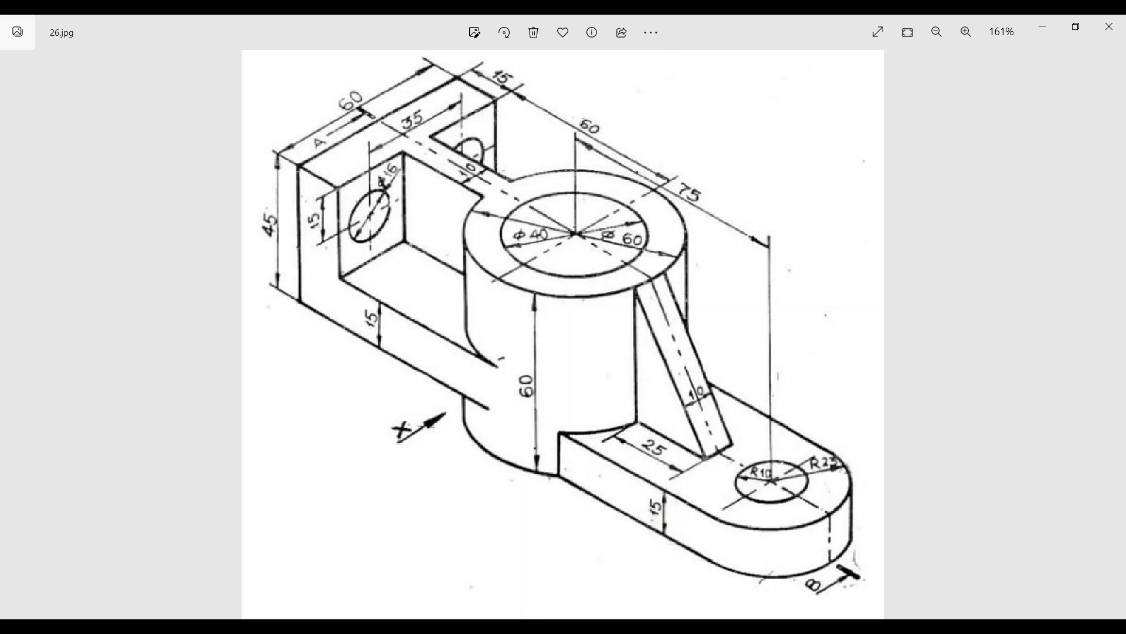
key(alt+Tab)
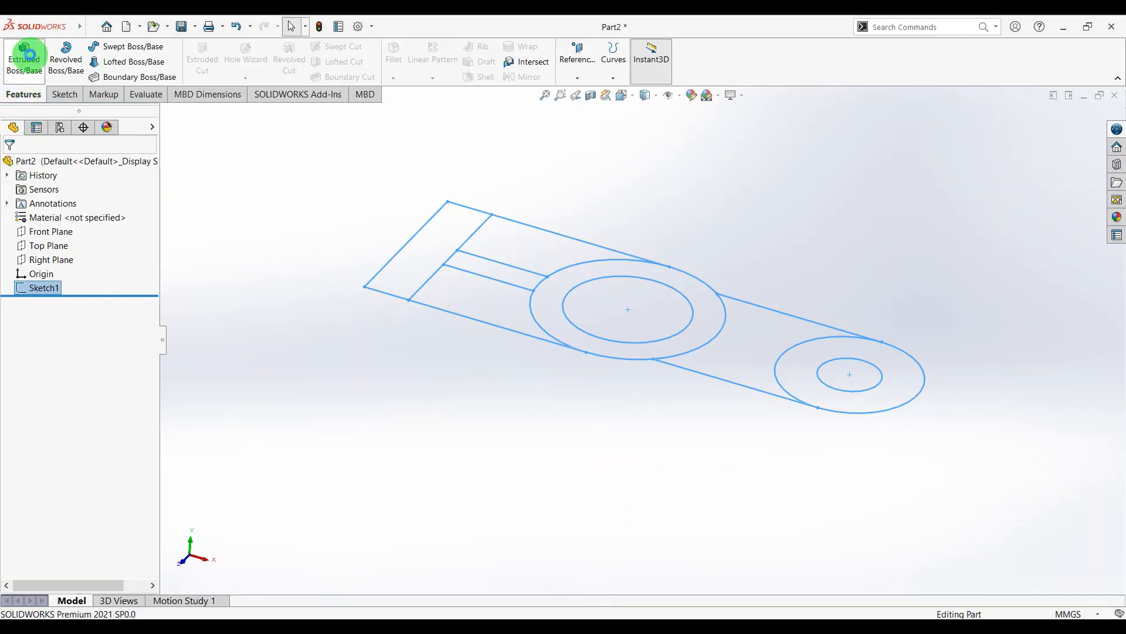
Extrude the ring between the 60 mm and 40 mm circles upward as a blind boss 60 mm deep.
click(25, 64)
click(554, 311)
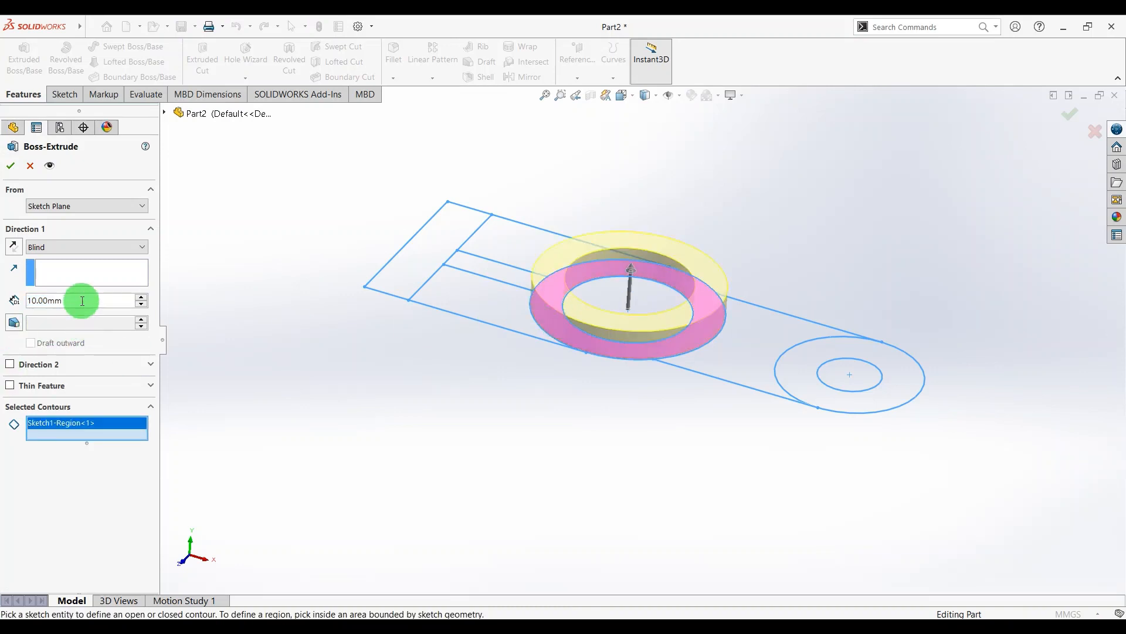
drag(80, 300, 8, 284)
text(60)
key(Return)
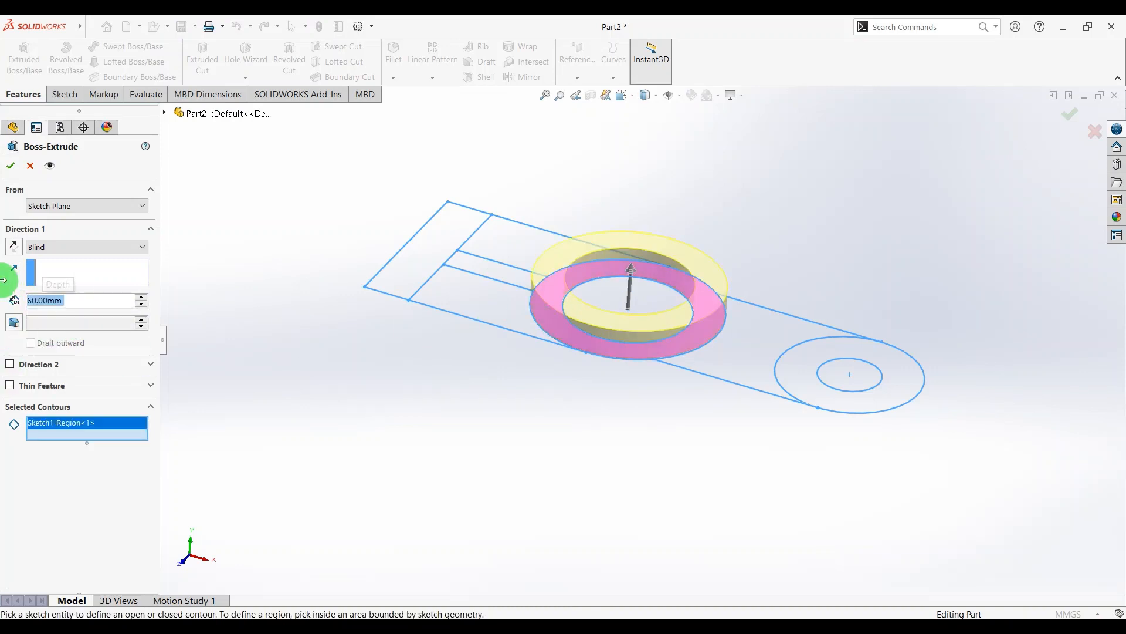
click(10, 169)
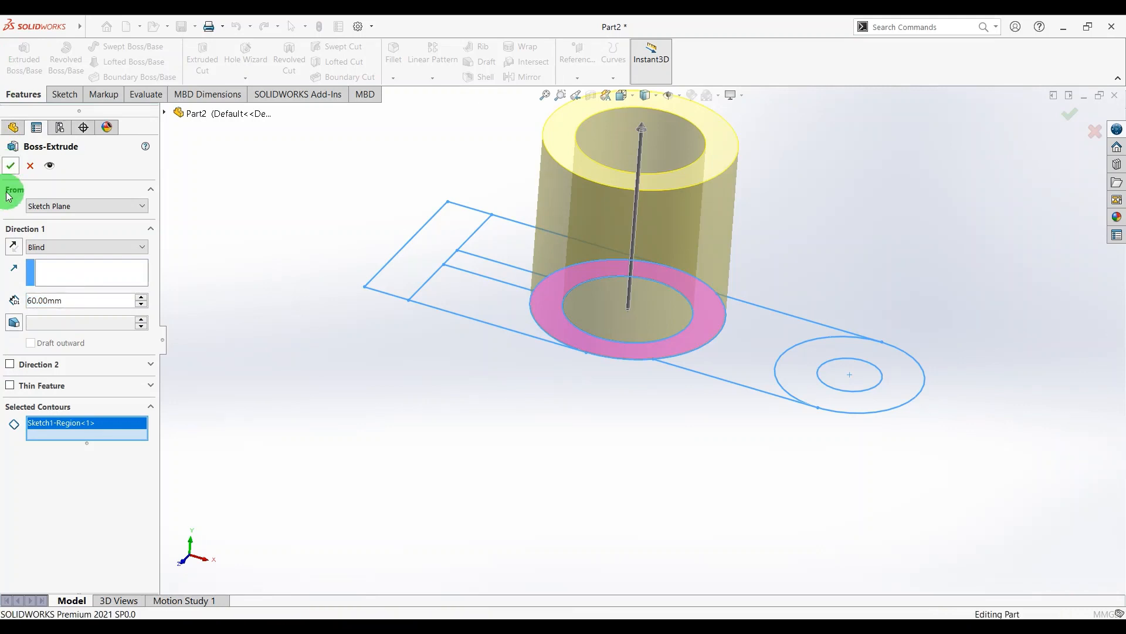
Reuse Sketch1 to extrude the arm region and the ring around the 20 mm hole 15 mm, merged with the hub.
click(7, 302)
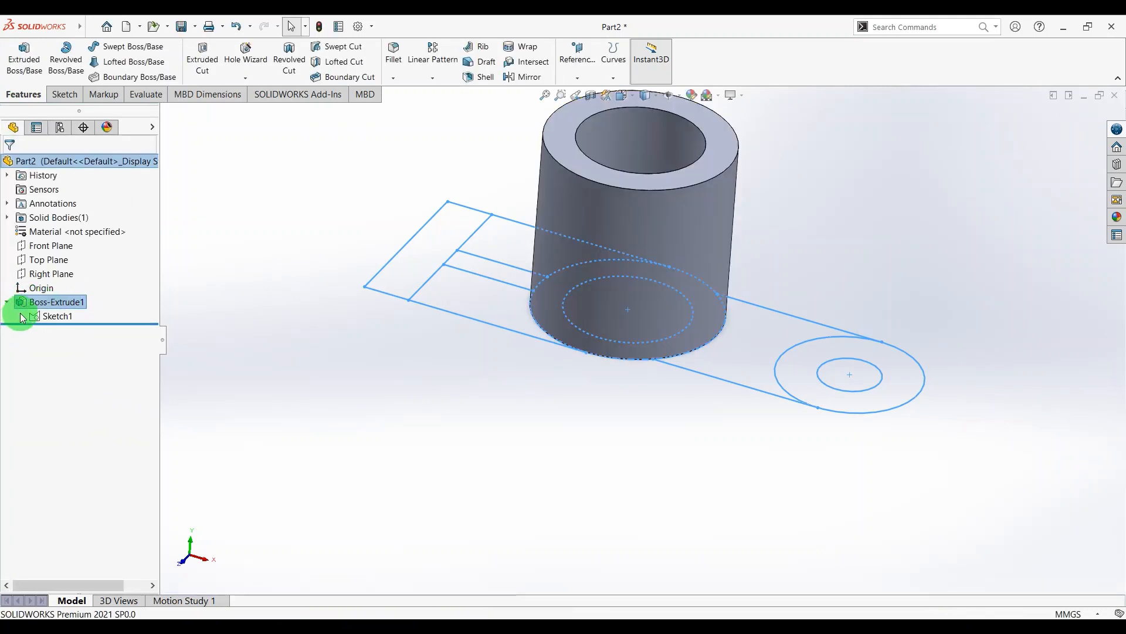
click(51, 316)
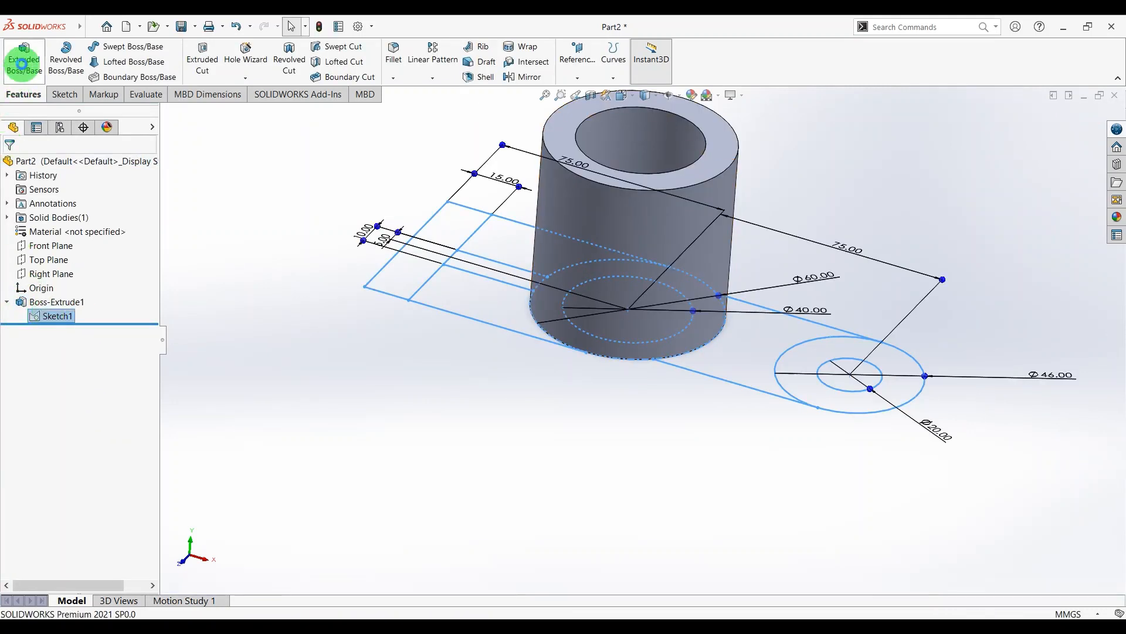
click(22, 63)
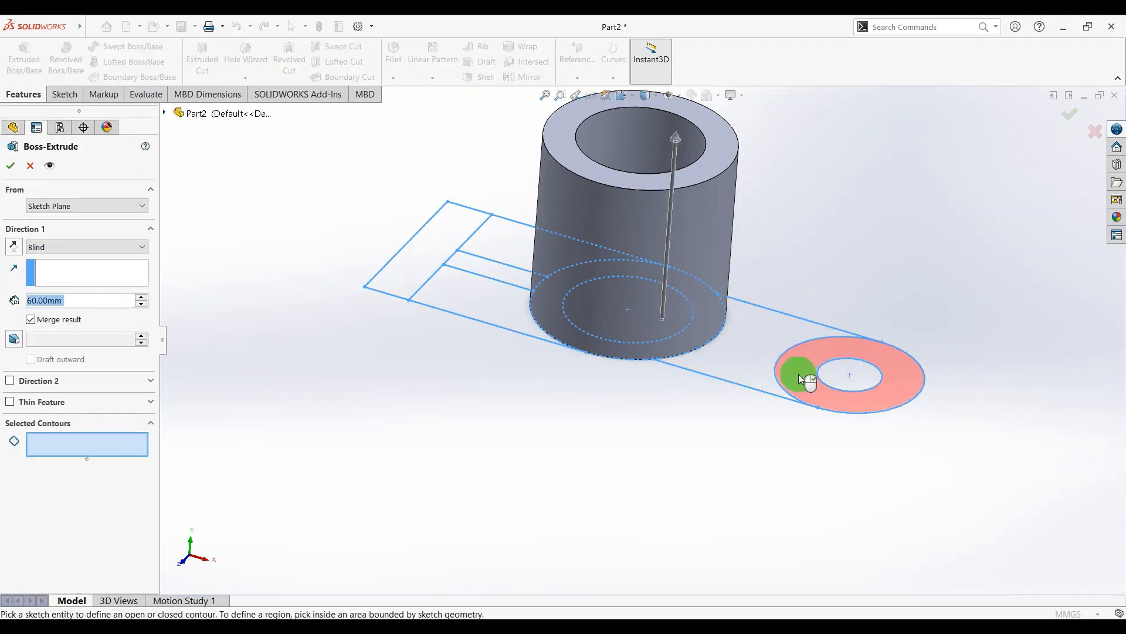
click(764, 374)
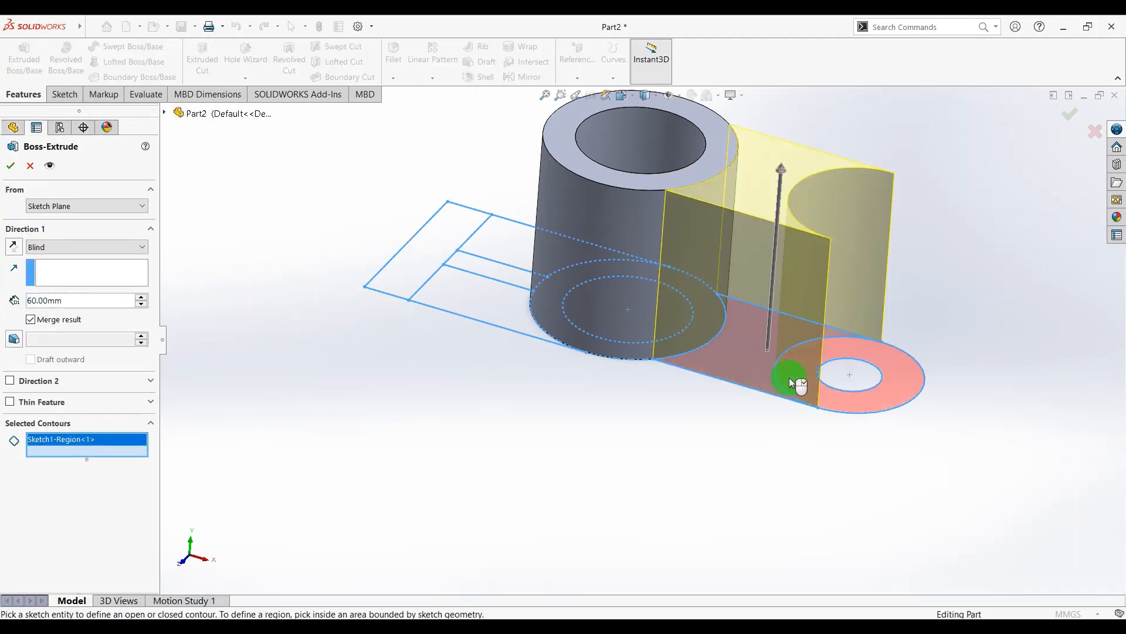
click(792, 378)
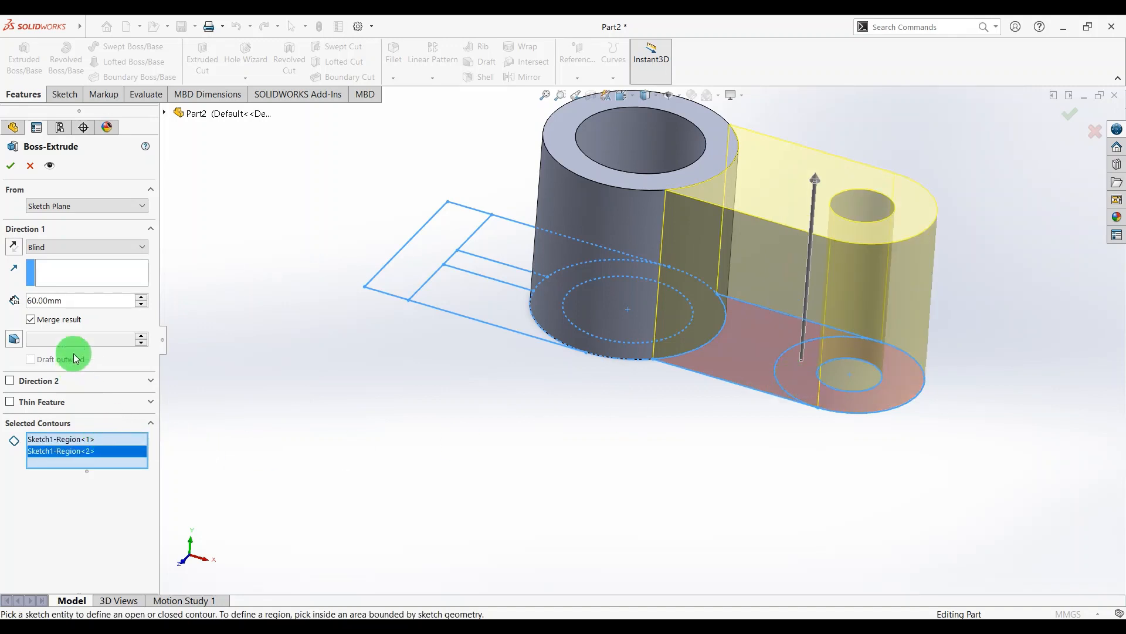
drag(75, 300, 2, 300)
text(15)
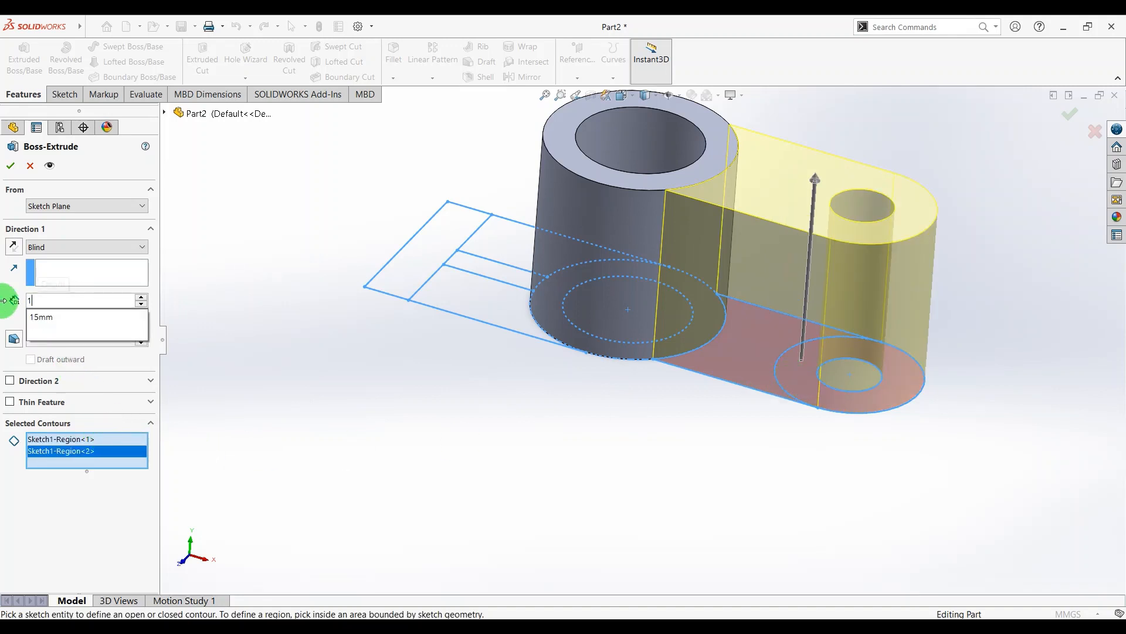
key(Return)
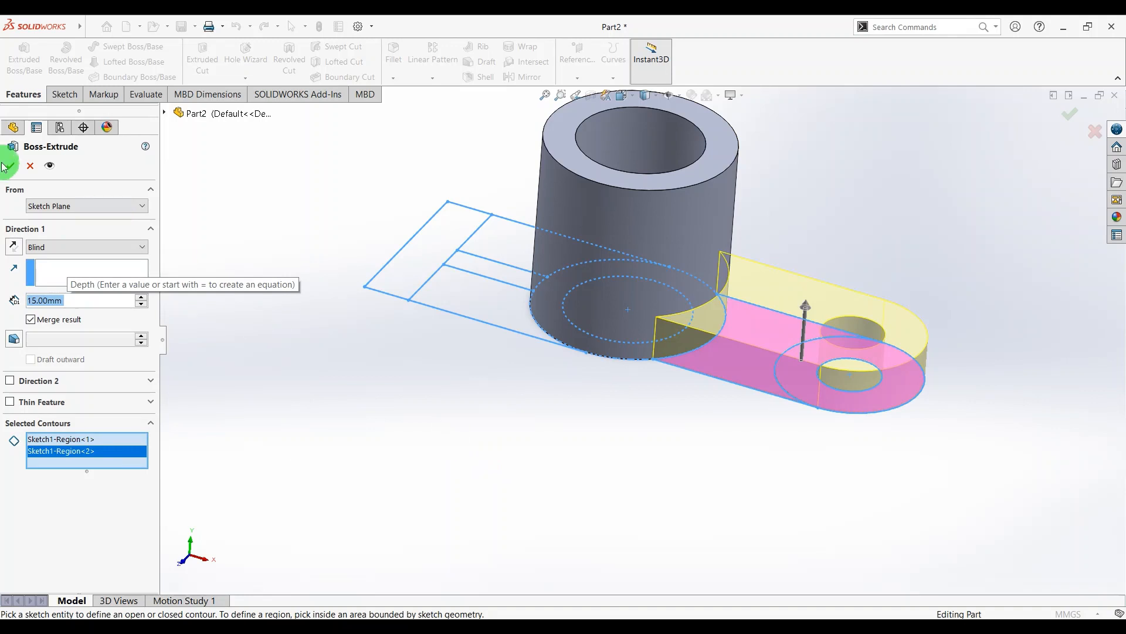
click(17, 168)
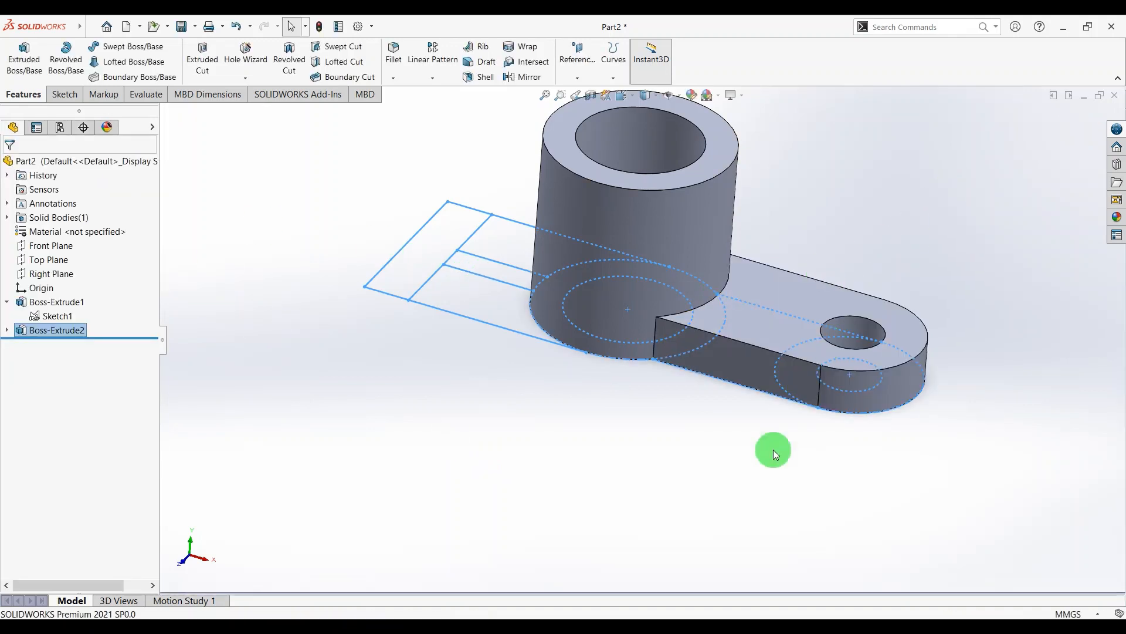
Check the 26.jpg drawing and start a Sketch1 extrude with the four flange and web regions on the hub's side opposite the rounded arm.
key(alt+Tab)
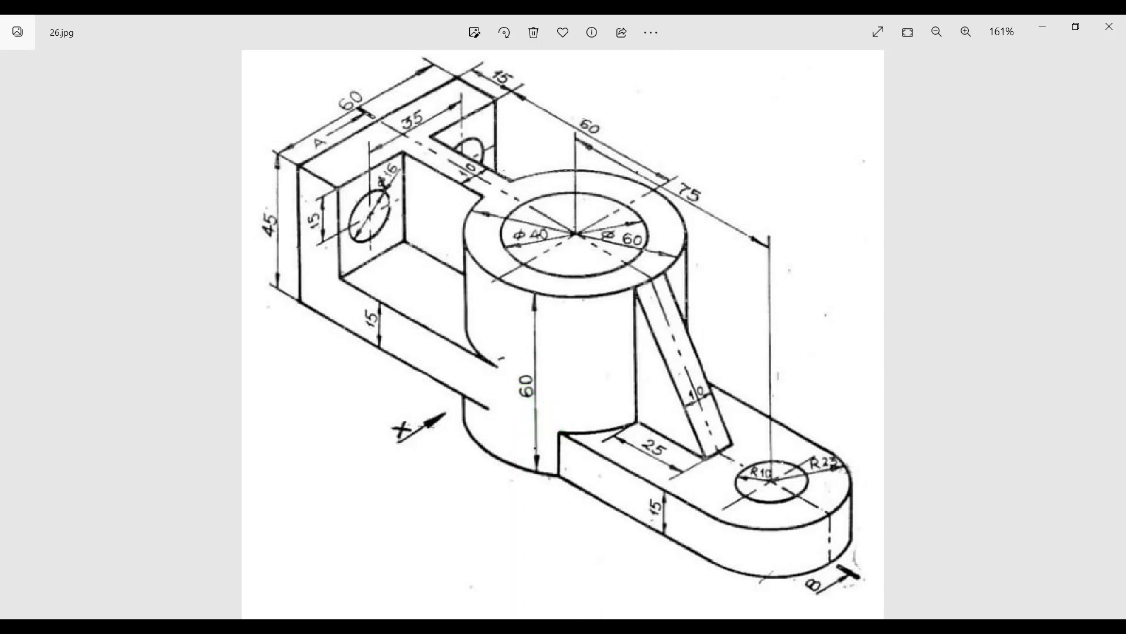
key(alt+Tab)
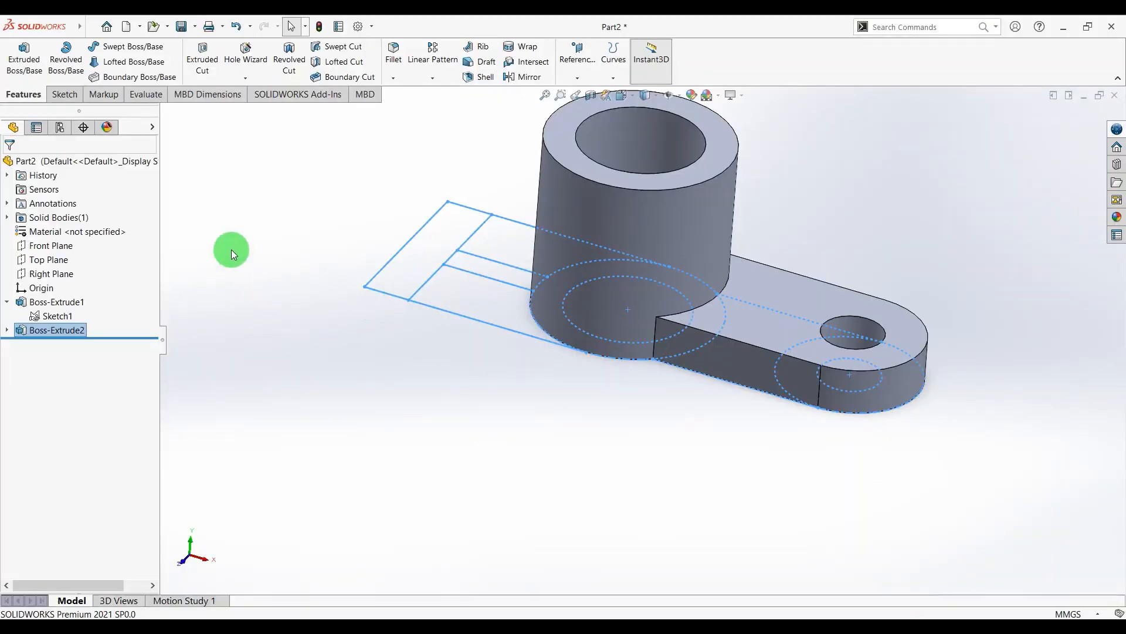
click(23, 66)
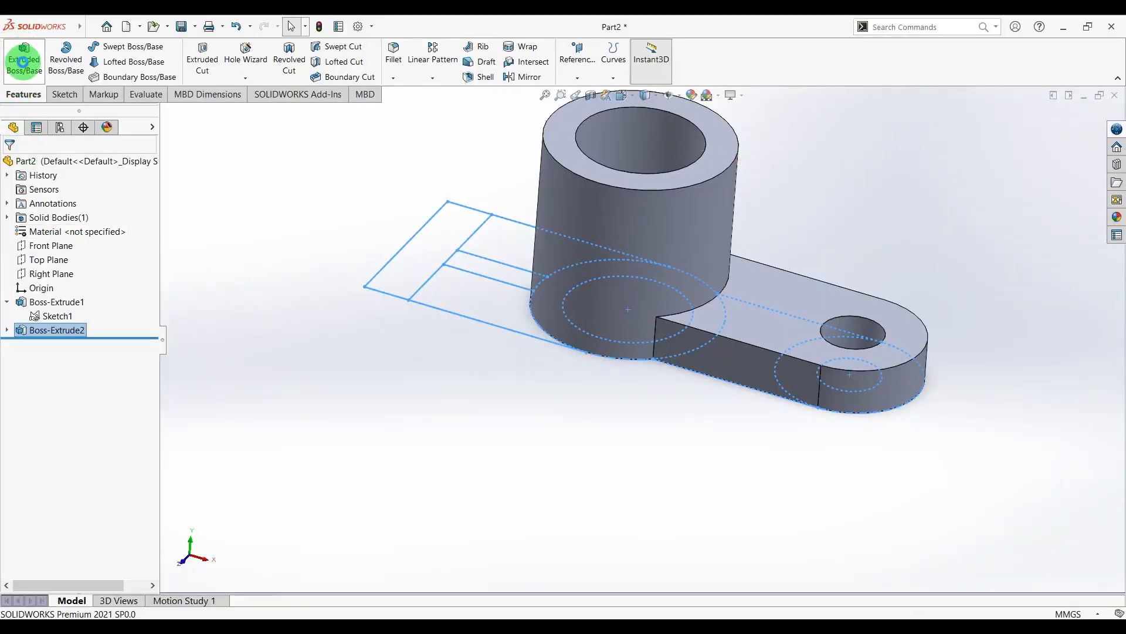
key(Escape)
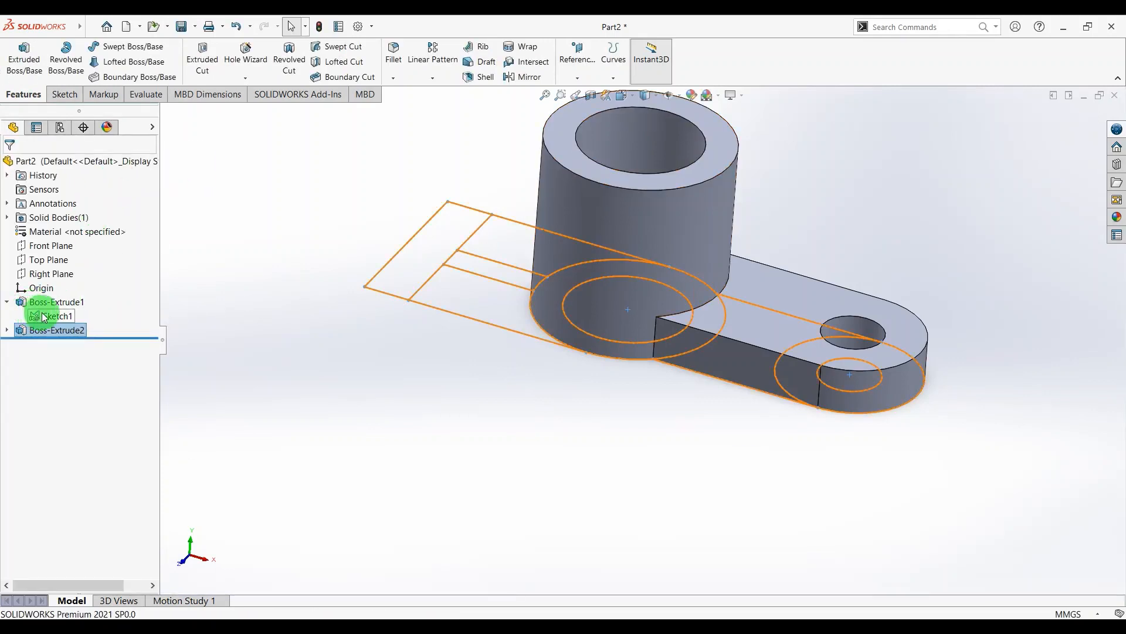
click(35, 315)
click(24, 66)
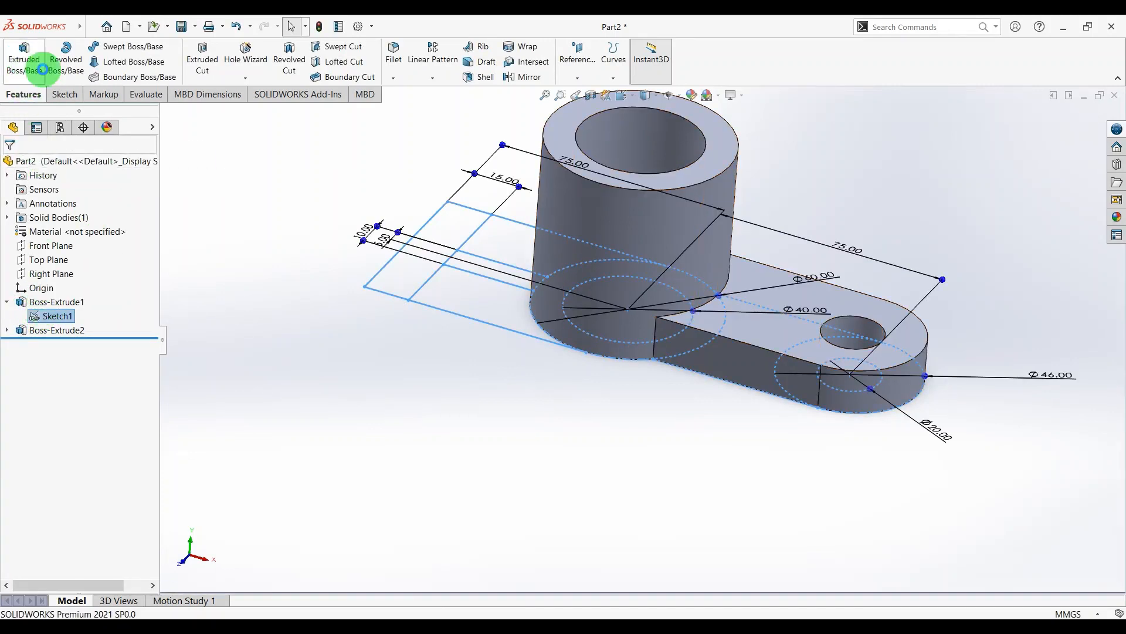
scroll(504, 289, up, 3)
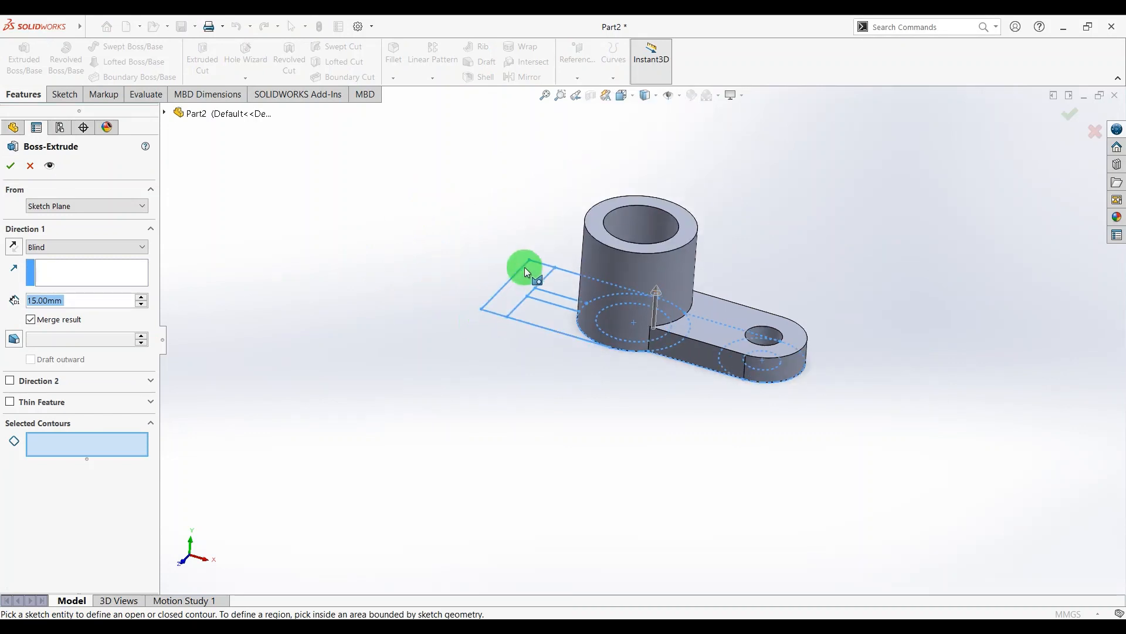
scroll(640, 280, down, 5)
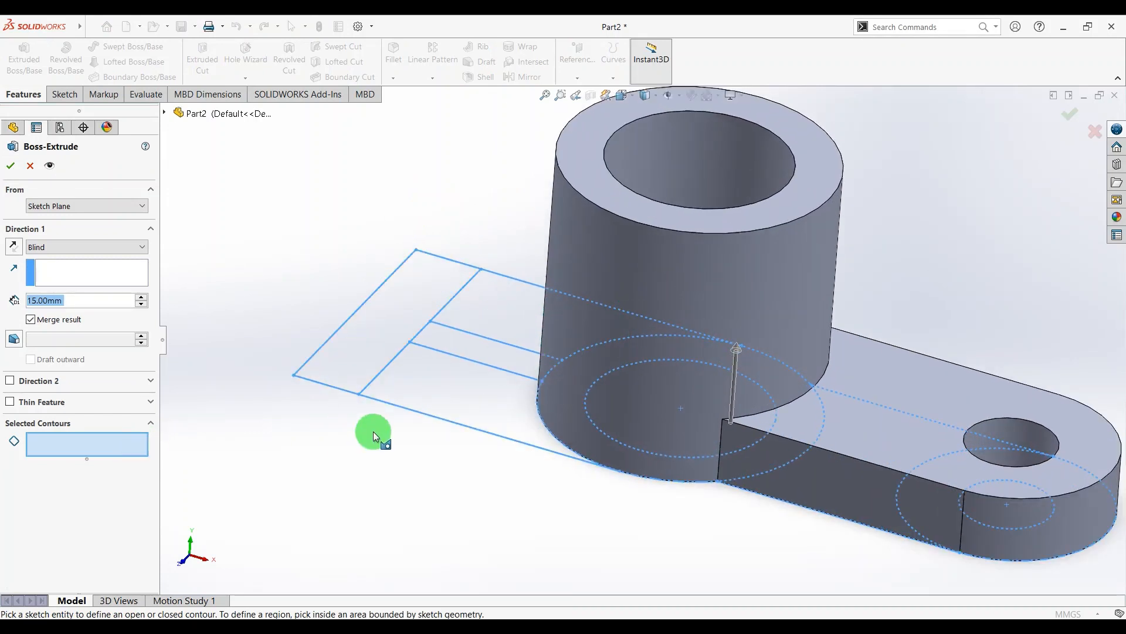
click(423, 396)
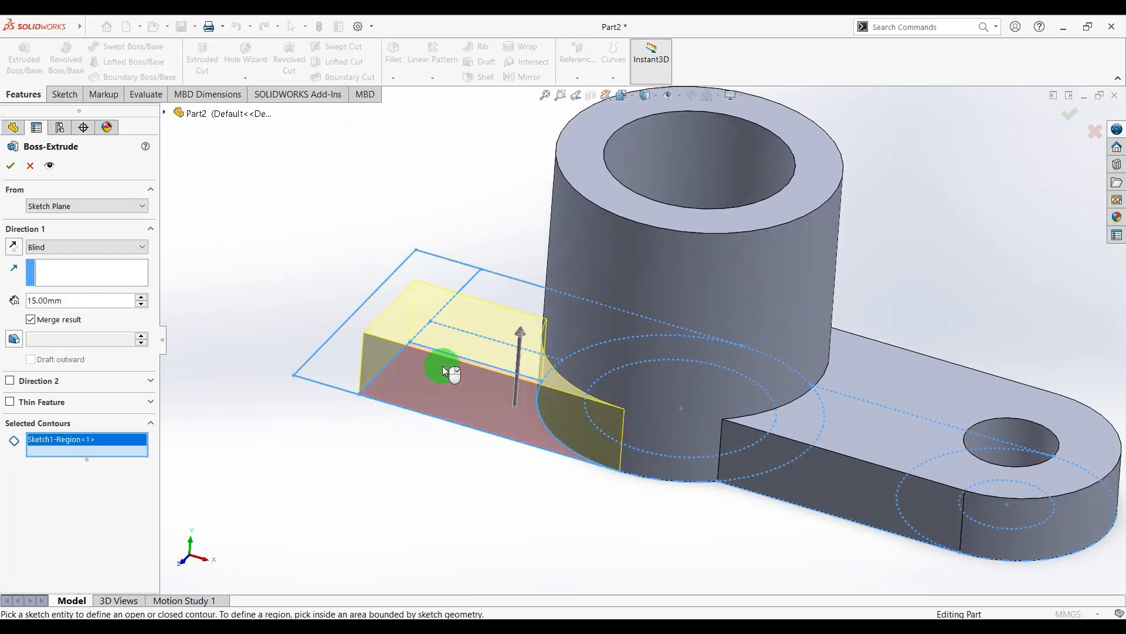
click(452, 343)
click(495, 309)
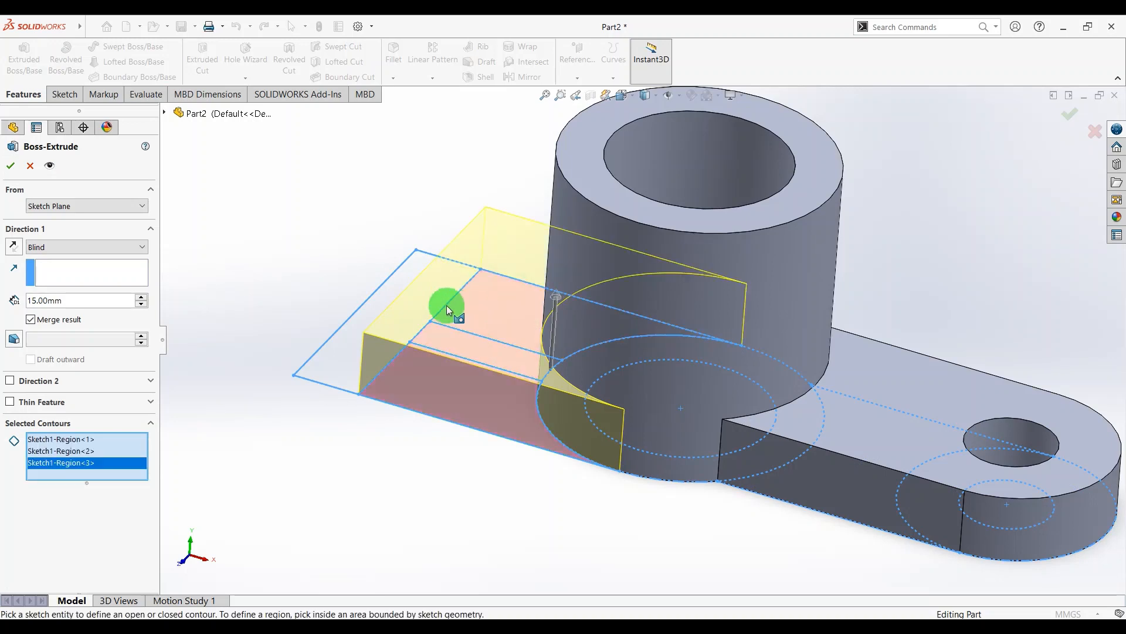
click(336, 356)
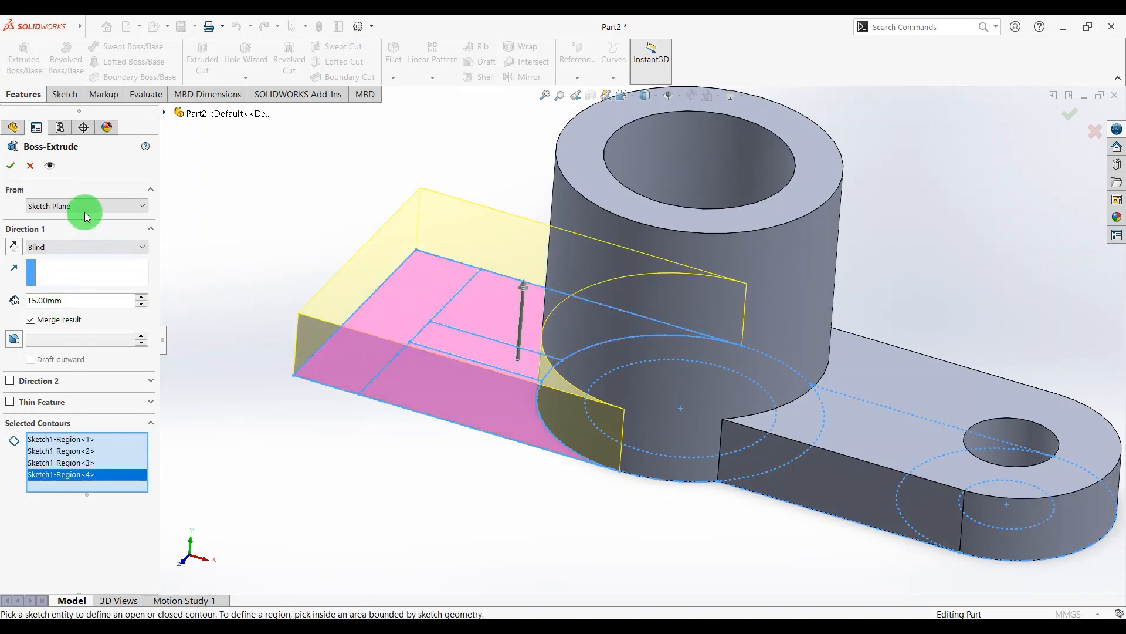
Offset the extrusion start 15 mm from the sketch plane and complete the merged plate as a blind boss 15 mm deep.
click(66, 207)
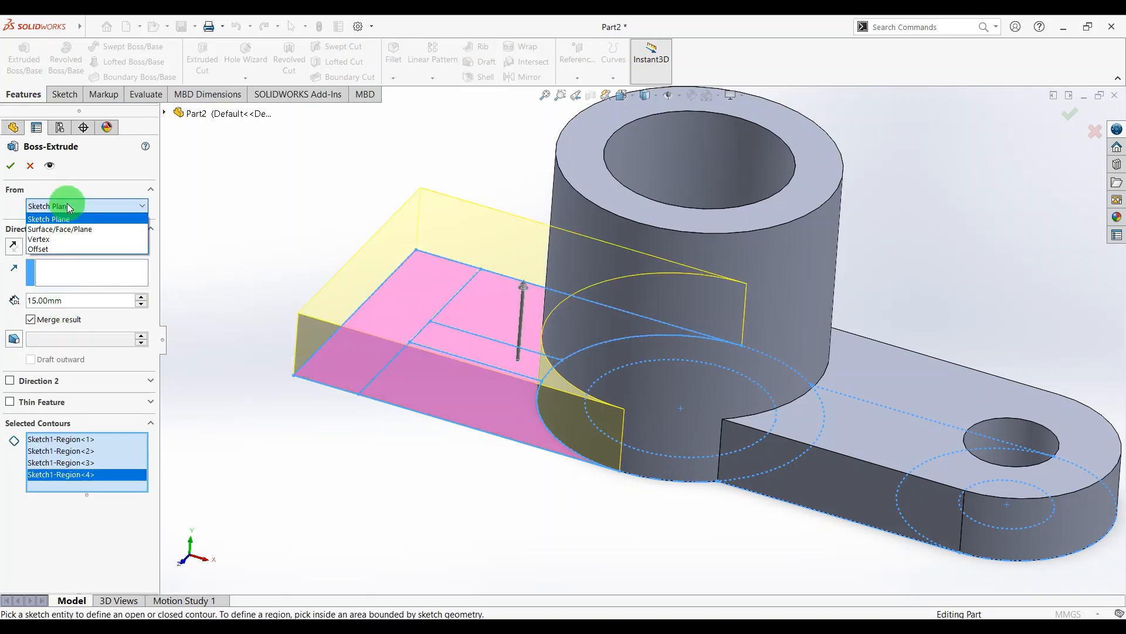
click(66, 249)
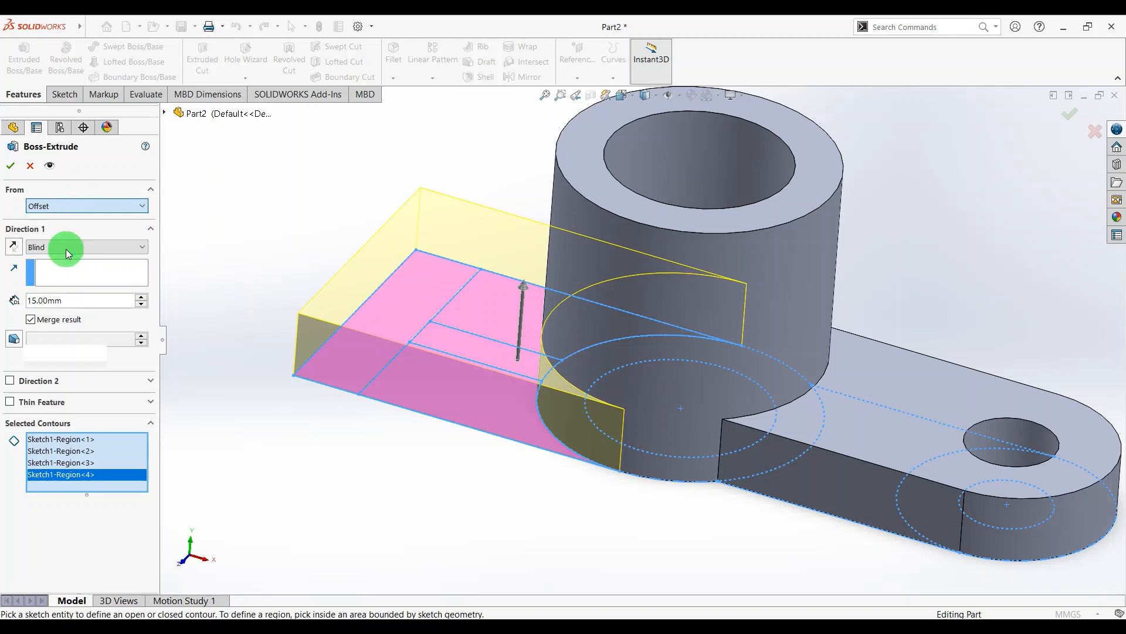
drag(75, 227, 31, 227)
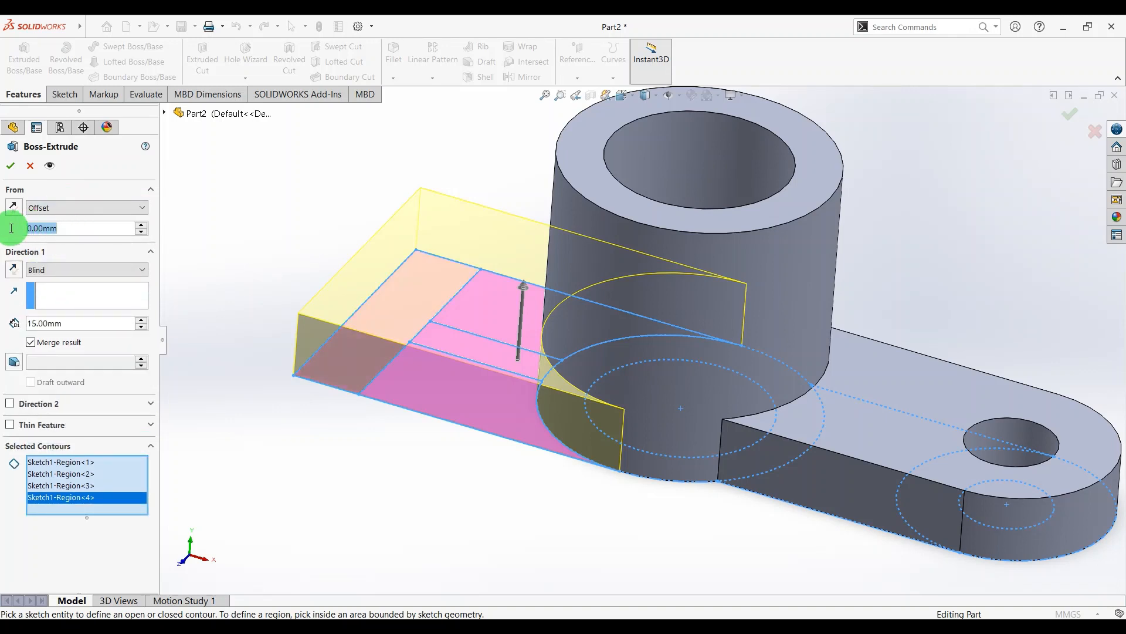
text(15)
key(Return)
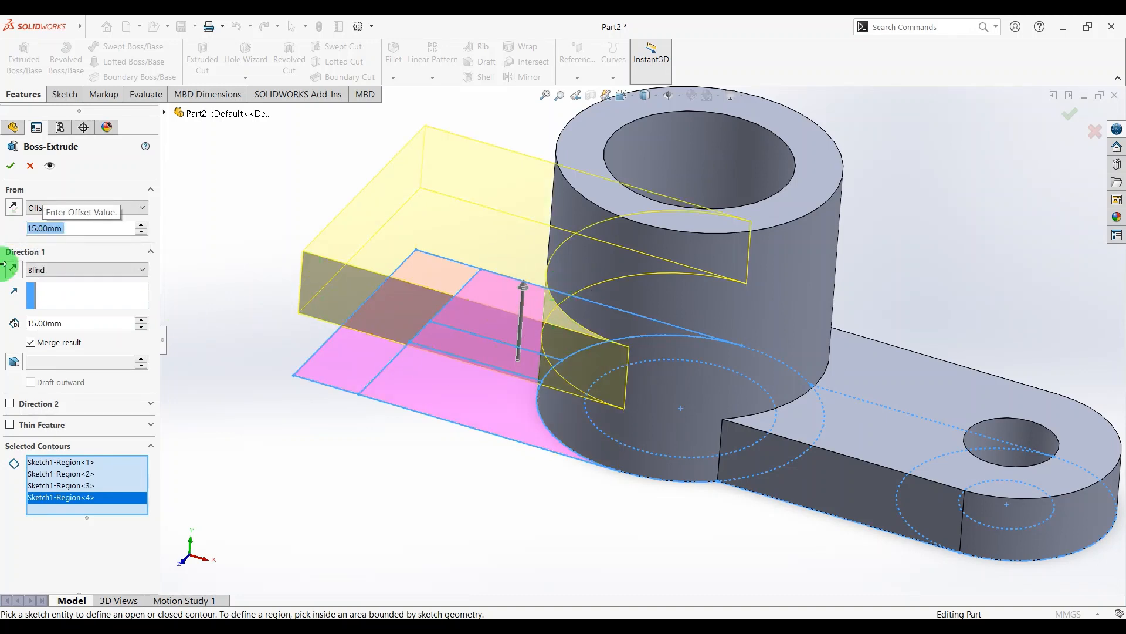
click(10, 171)
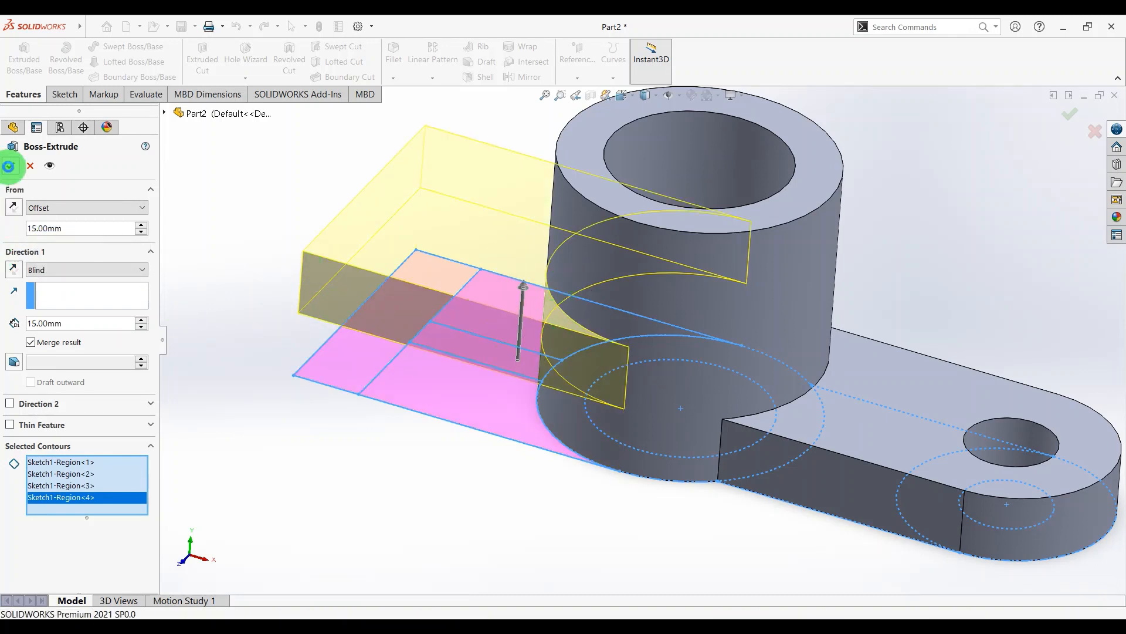
click(241, 227)
middle_drag(242, 227, 520, 490)
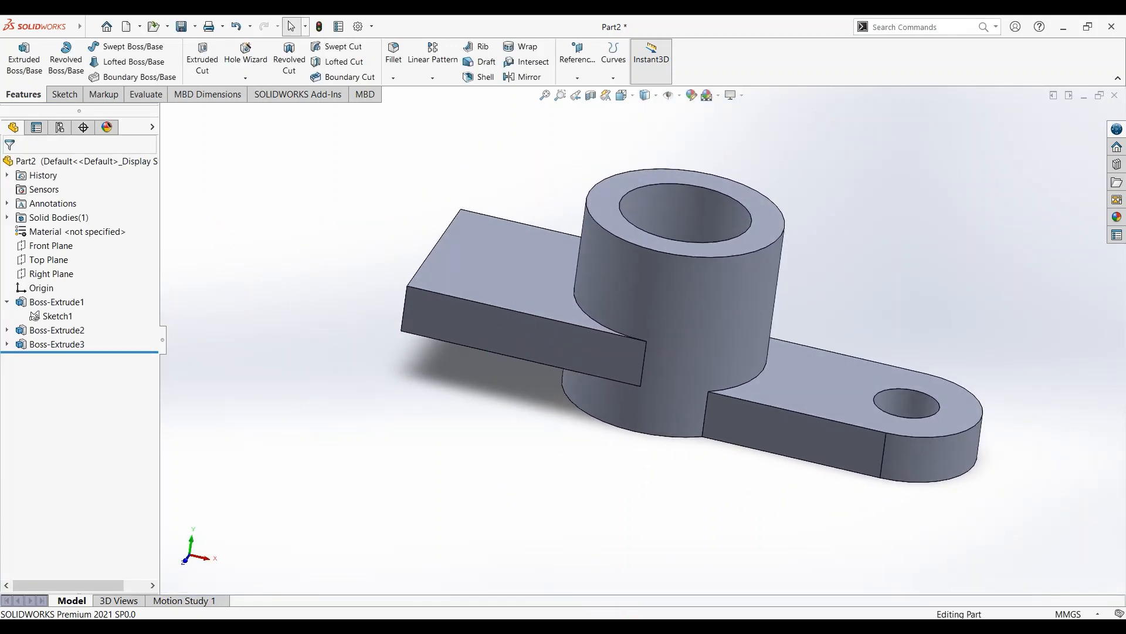
Consult the drawing for the flange and start another Sketch1 extrude with the outer end strip and the narrow central web region.
key(alt+Tab)
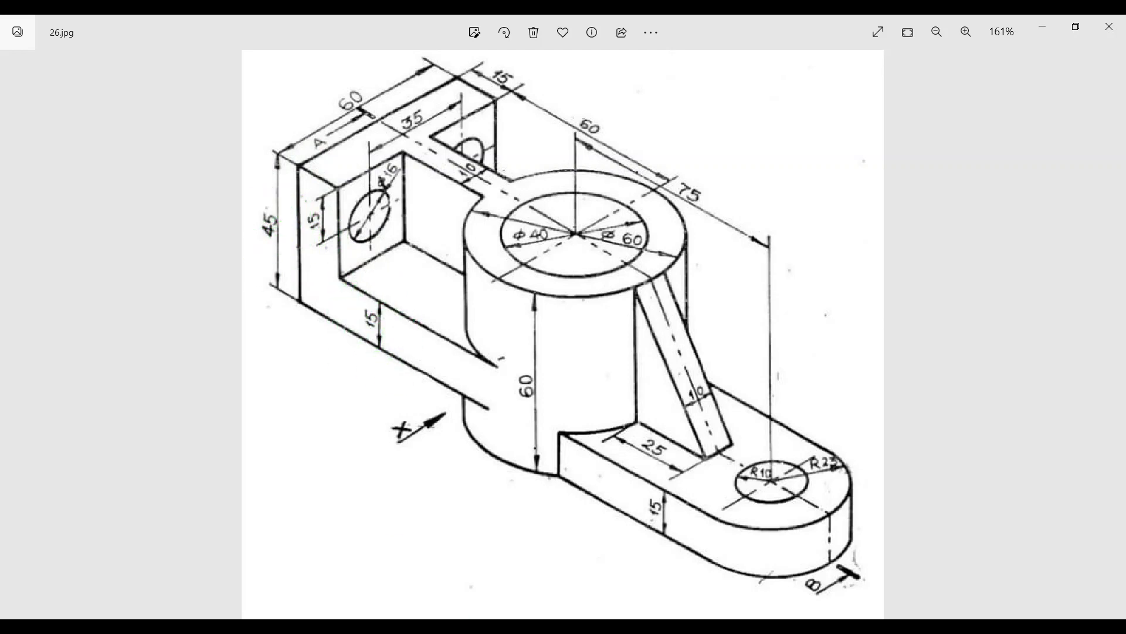
key(alt+Tab)
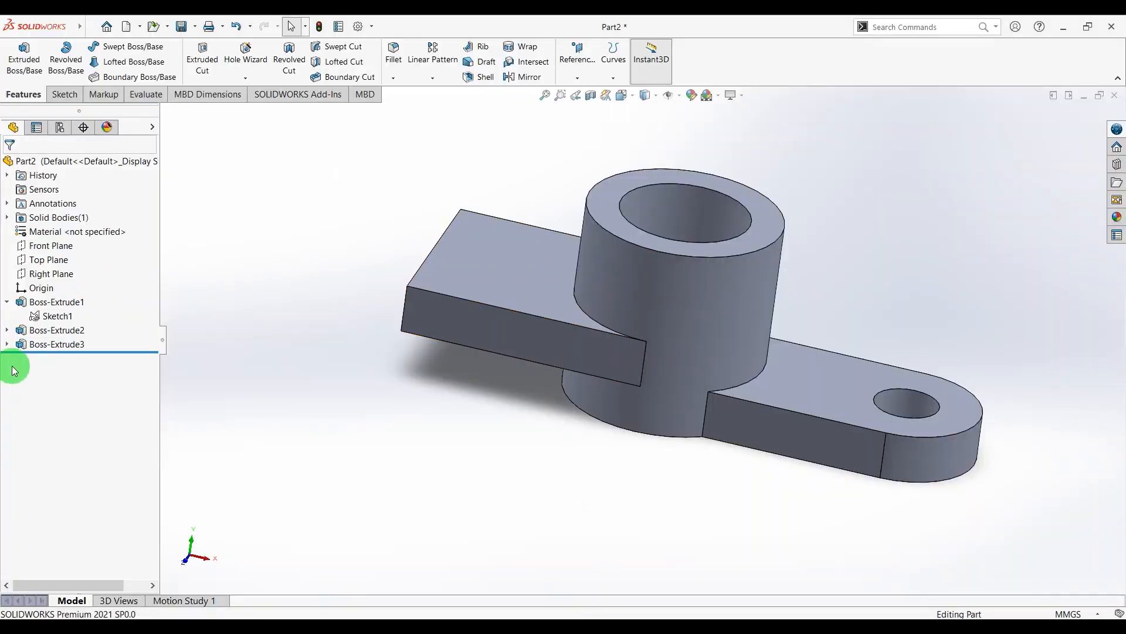
click(70, 315)
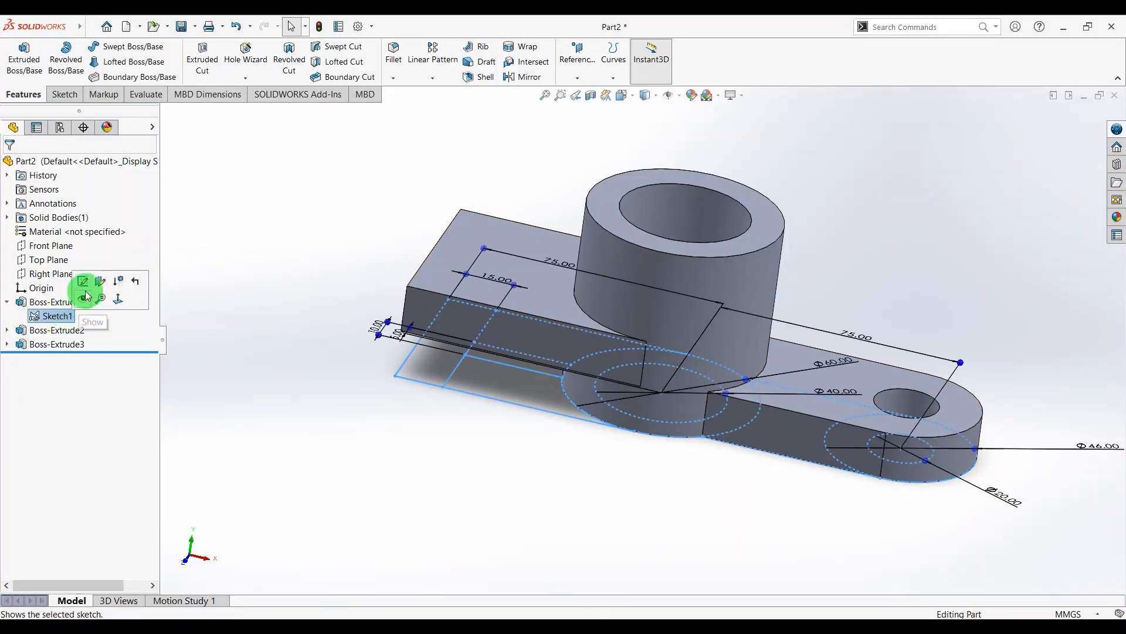
click(25, 57)
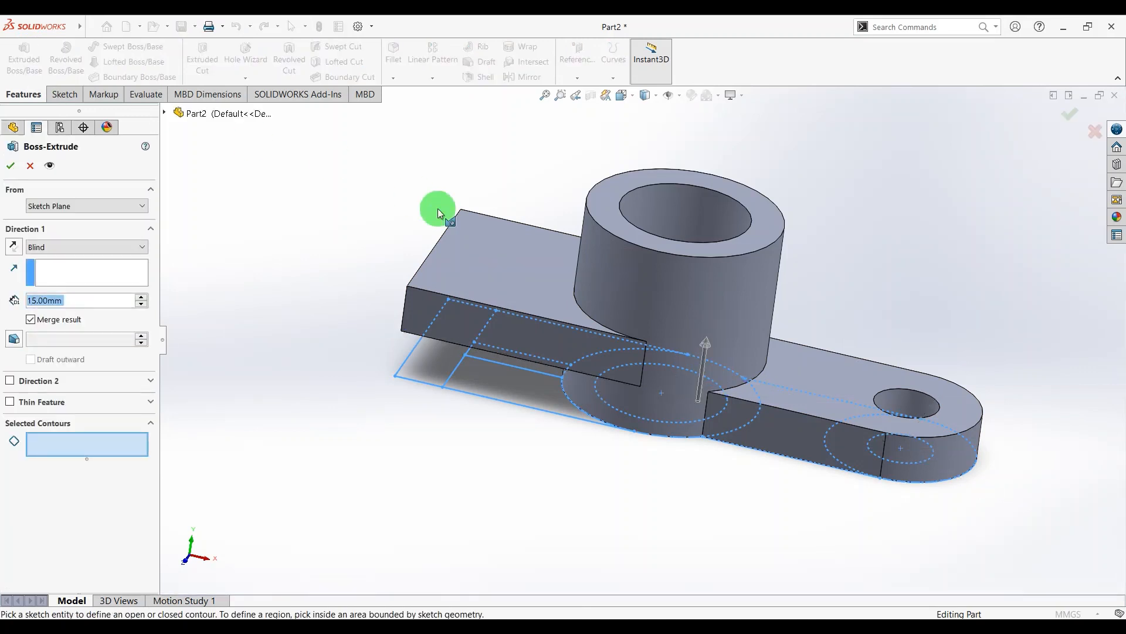
click(436, 371)
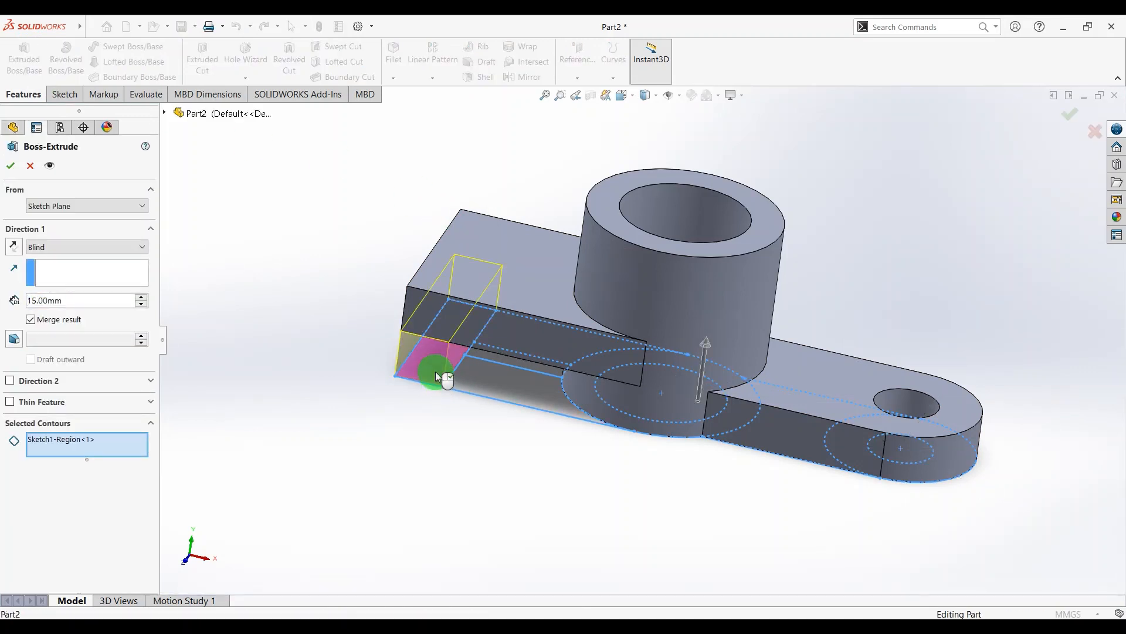
click(485, 356)
Start the extrusion from the raised plate's upper face and complete the flange and web as a merged blind boss 30 mm deep.
click(92, 207)
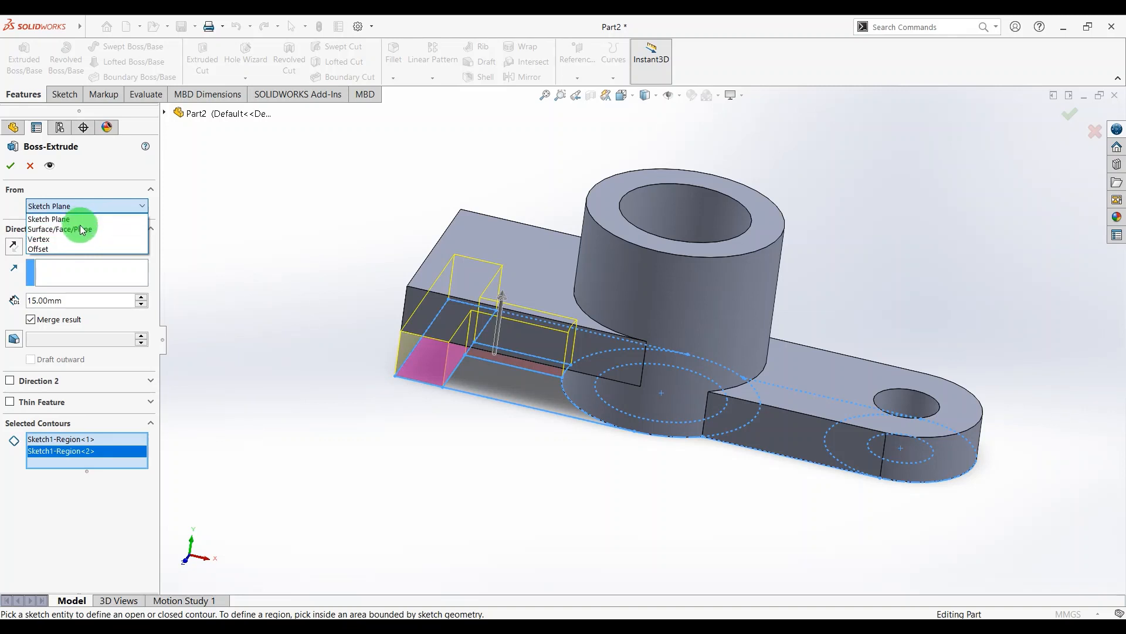
click(81, 230)
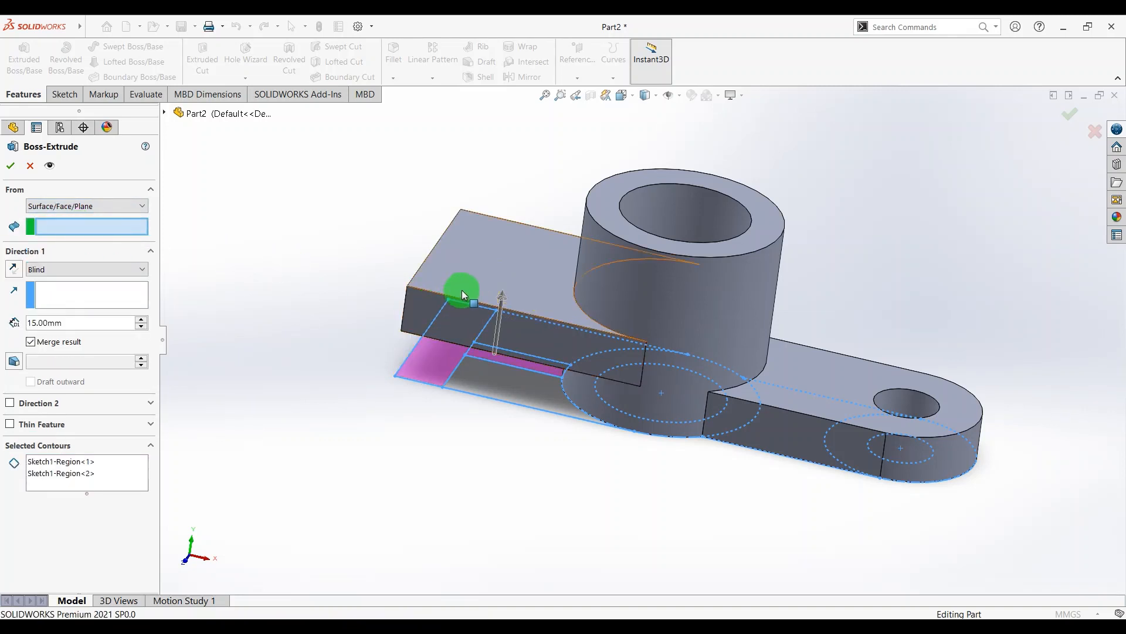
click(468, 276)
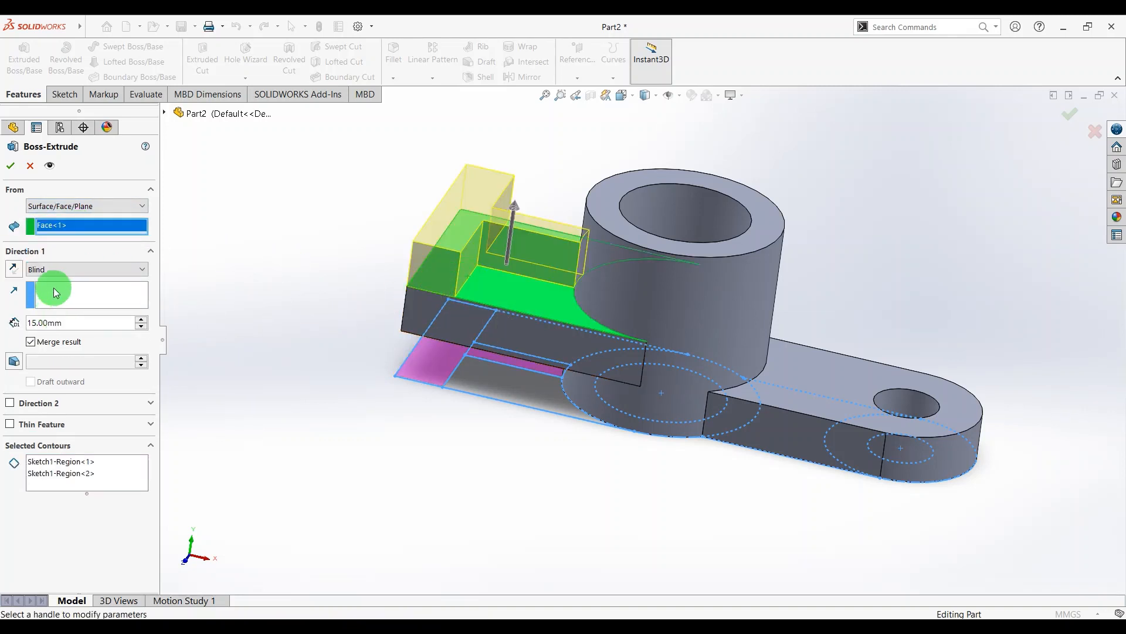
drag(75, 321, 29, 317)
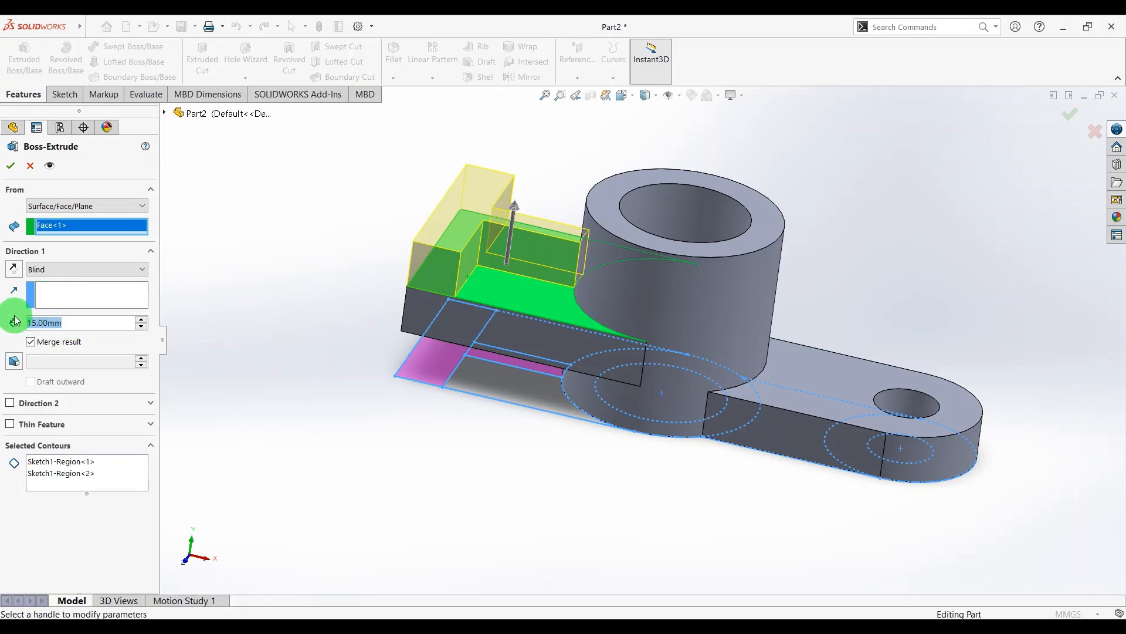
text(30)
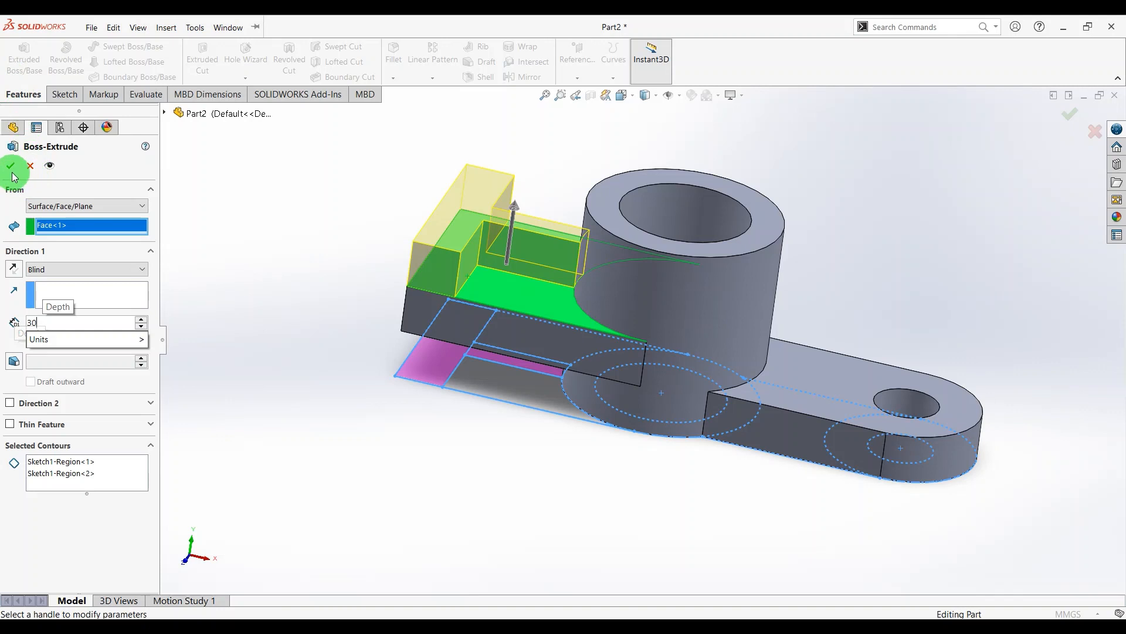
key(Return)
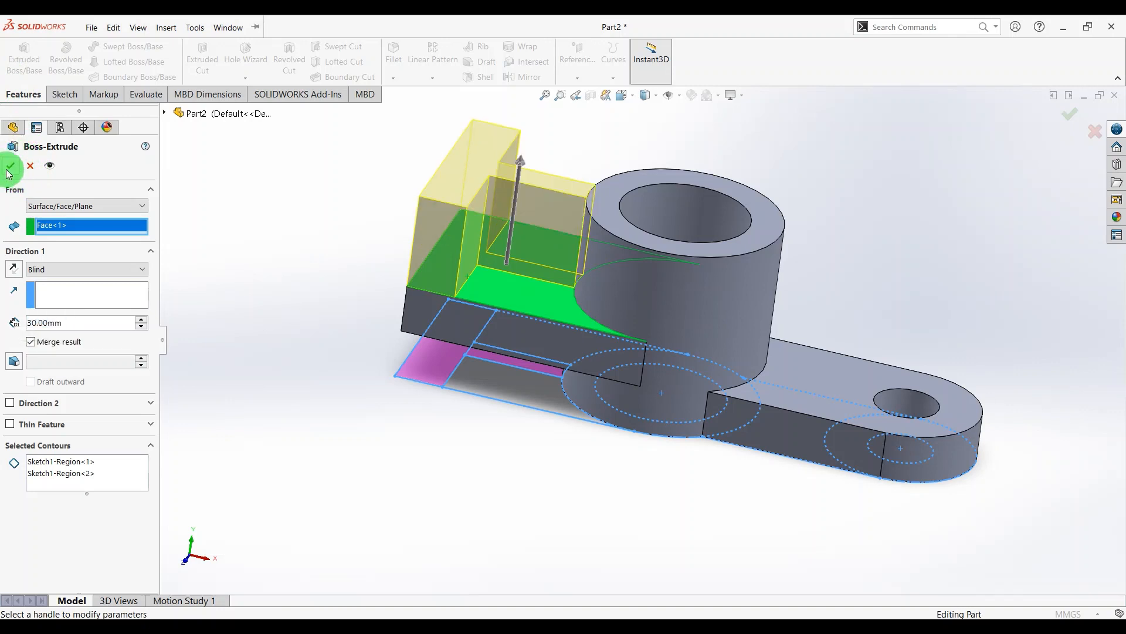
click(10, 166)
middle_drag(862, 284, 728, 320)
scroll(760, 288, down, 4)
scroll(675, 292, up, 2)
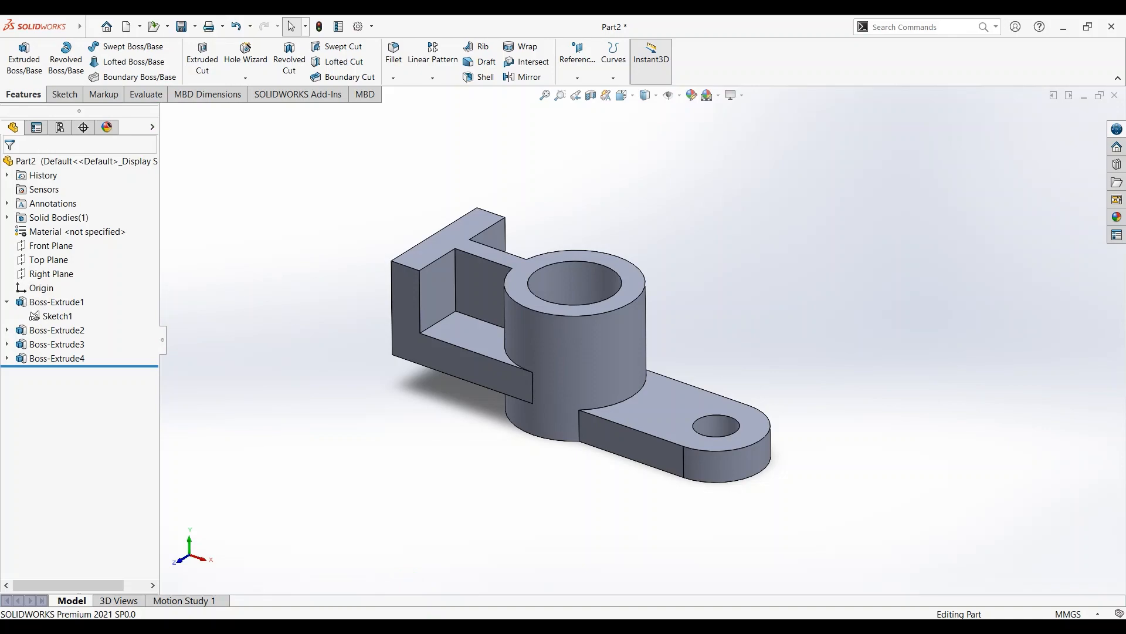
Check the rib in the 26.jpg drawing, start a sketch on the Front Plane and display the model with hidden lines visible.
key(alt+Tab)
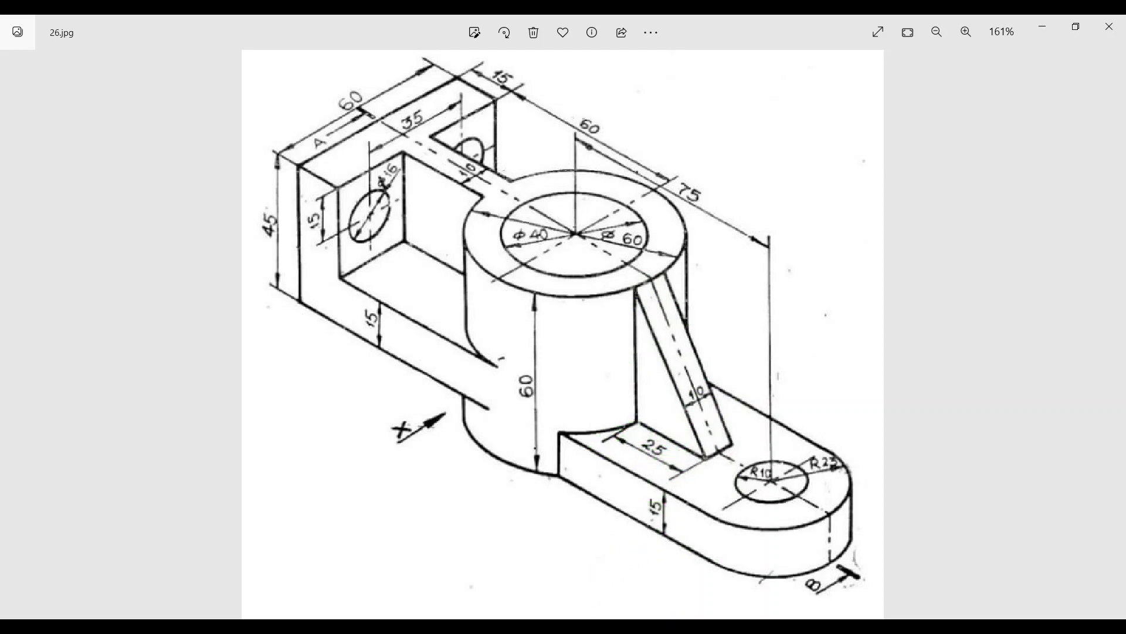
key(alt+Tab)
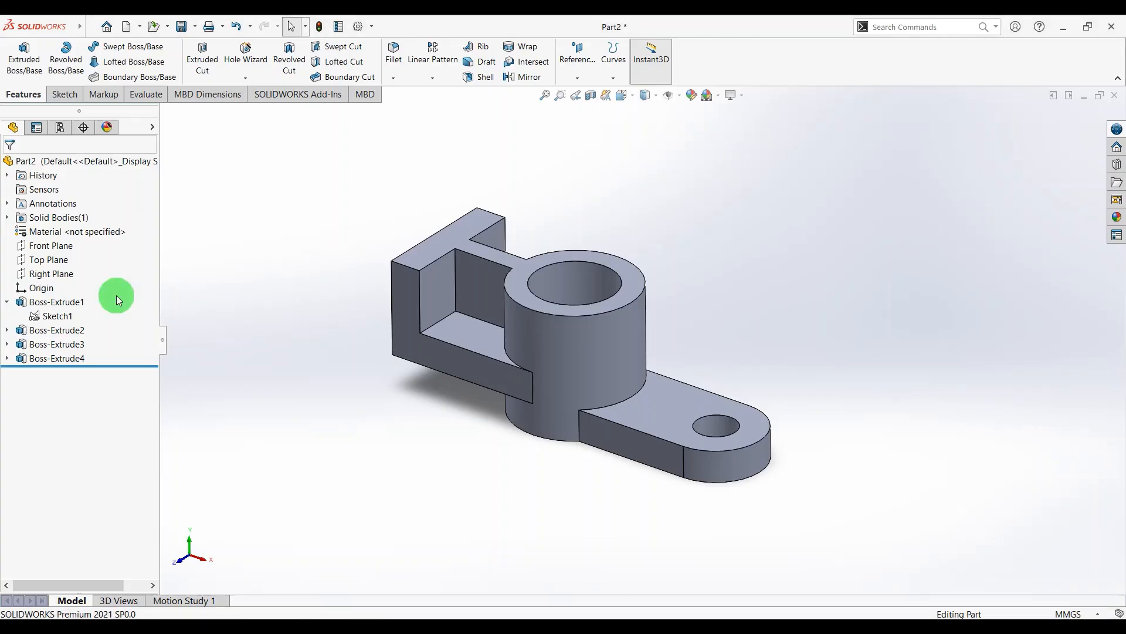
click(38, 252)
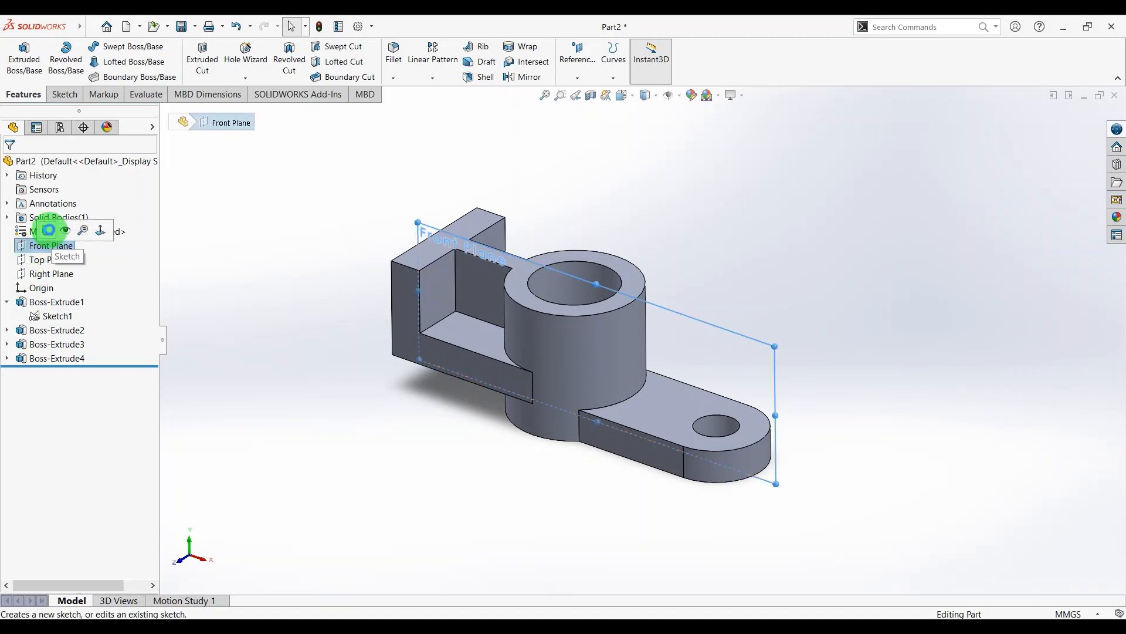
click(50, 229)
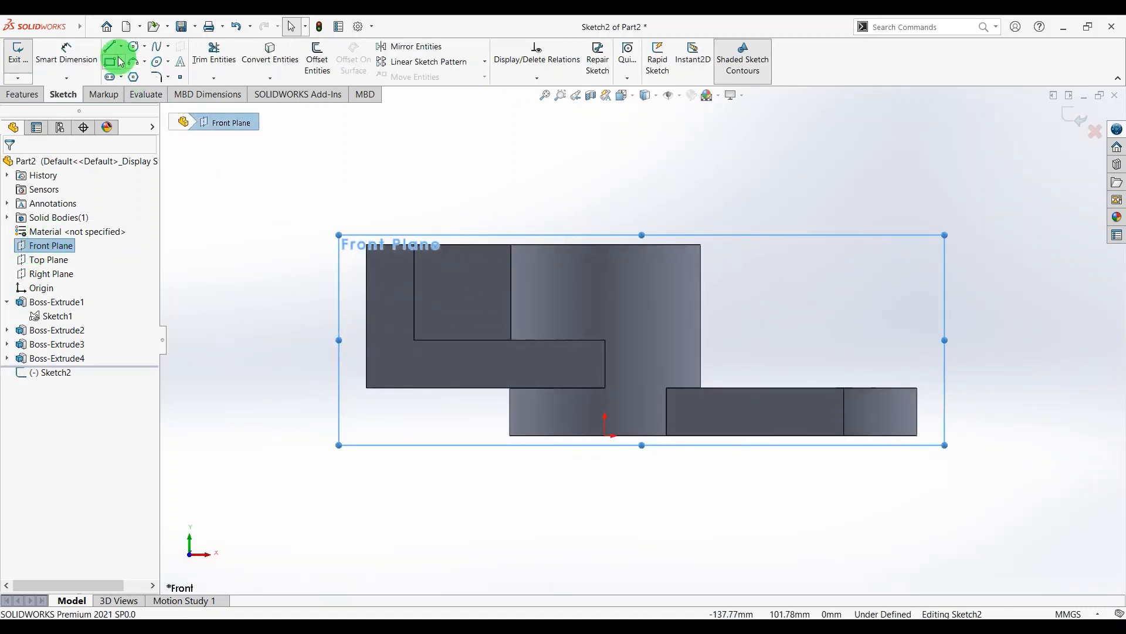
click(656, 97)
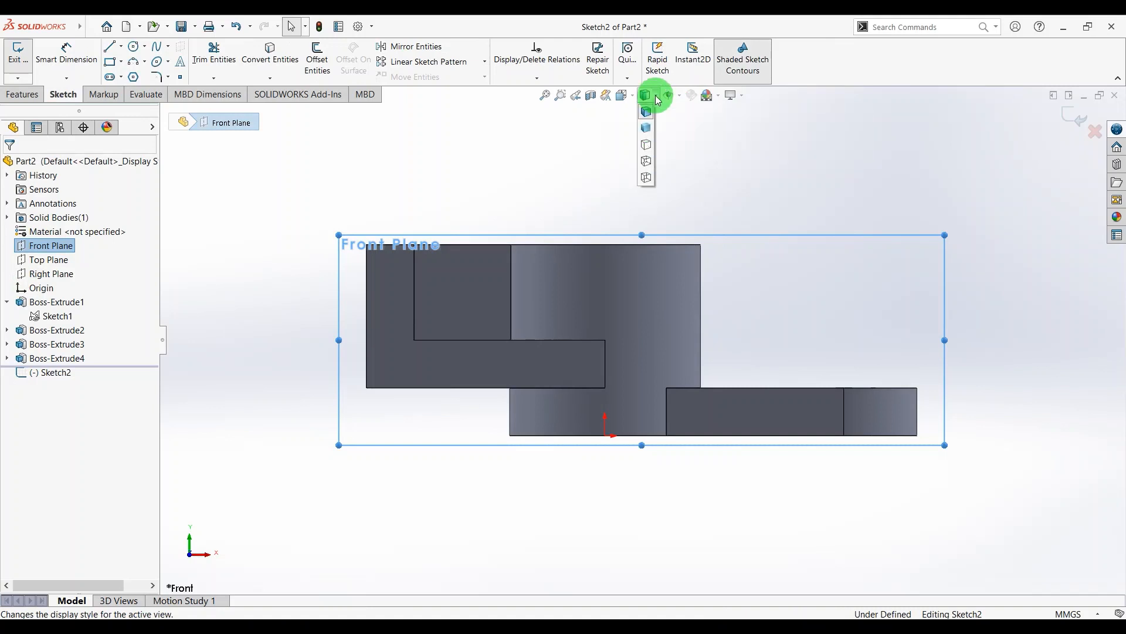
click(646, 161)
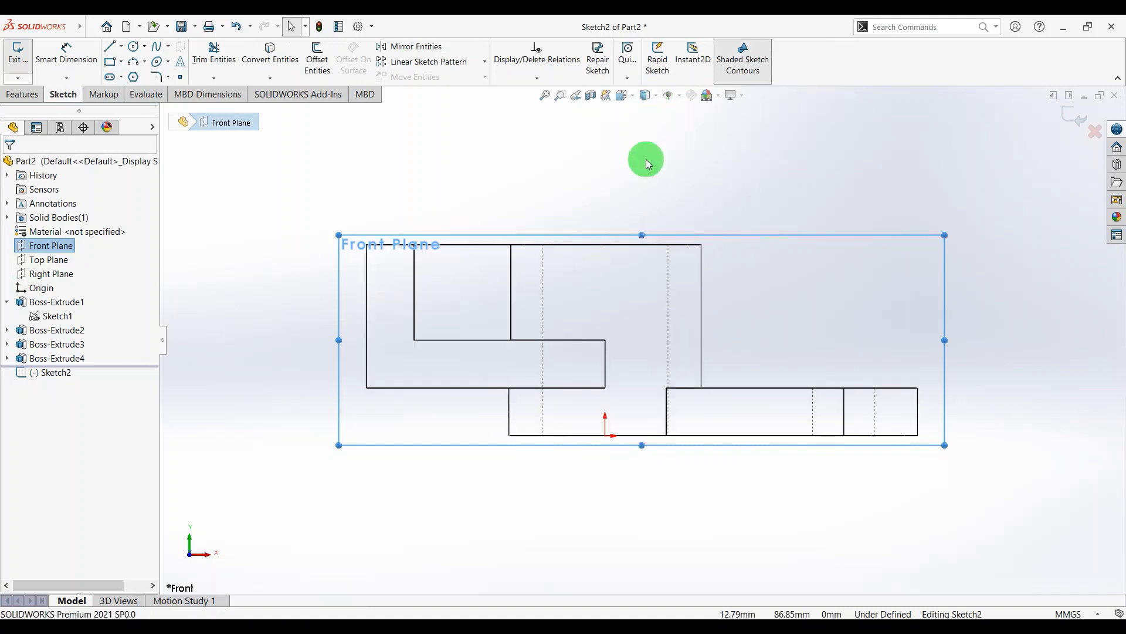
Sketch a 10 mm line along the hub's top edge from bore to outer edge, continuing in an inclined line about 53 mm long to the arm's upper face.
click(107, 51)
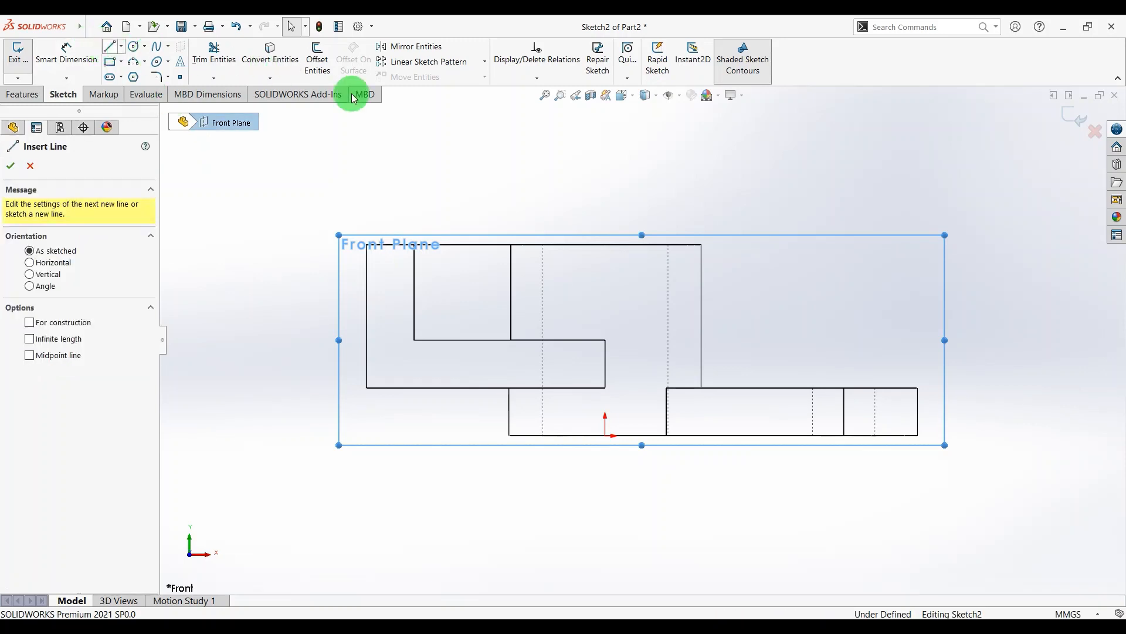
click(669, 244)
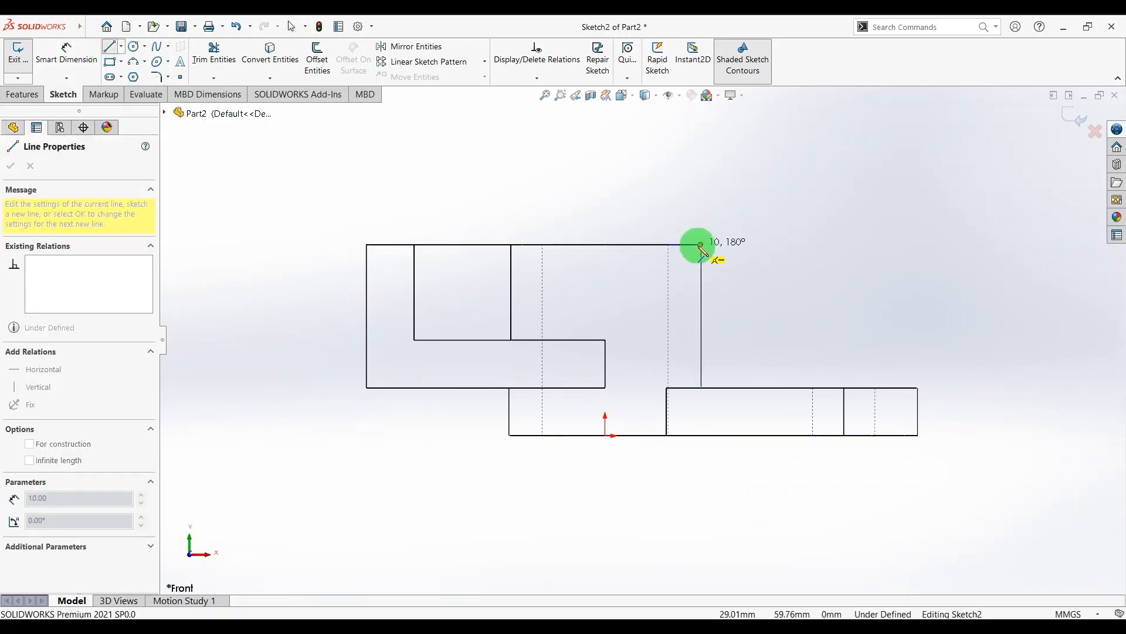
click(701, 244)
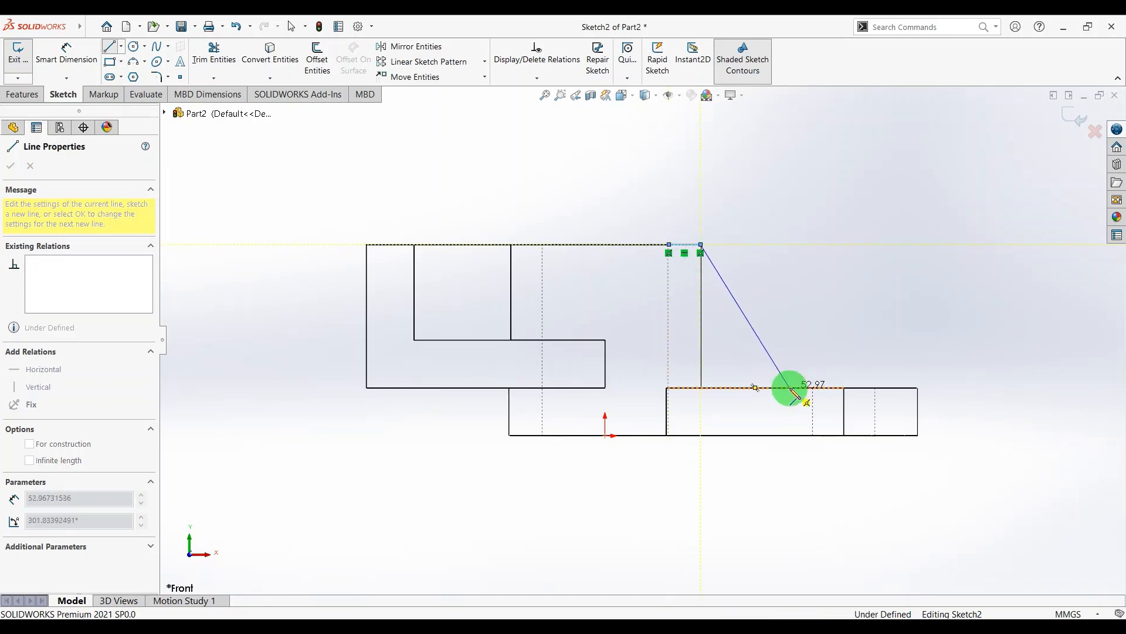
click(790, 387)
key(Escape)
Dimension the horizontal distance from the hub's outer edge to the inclined line's lower end as 25 mm.
click(67, 58)
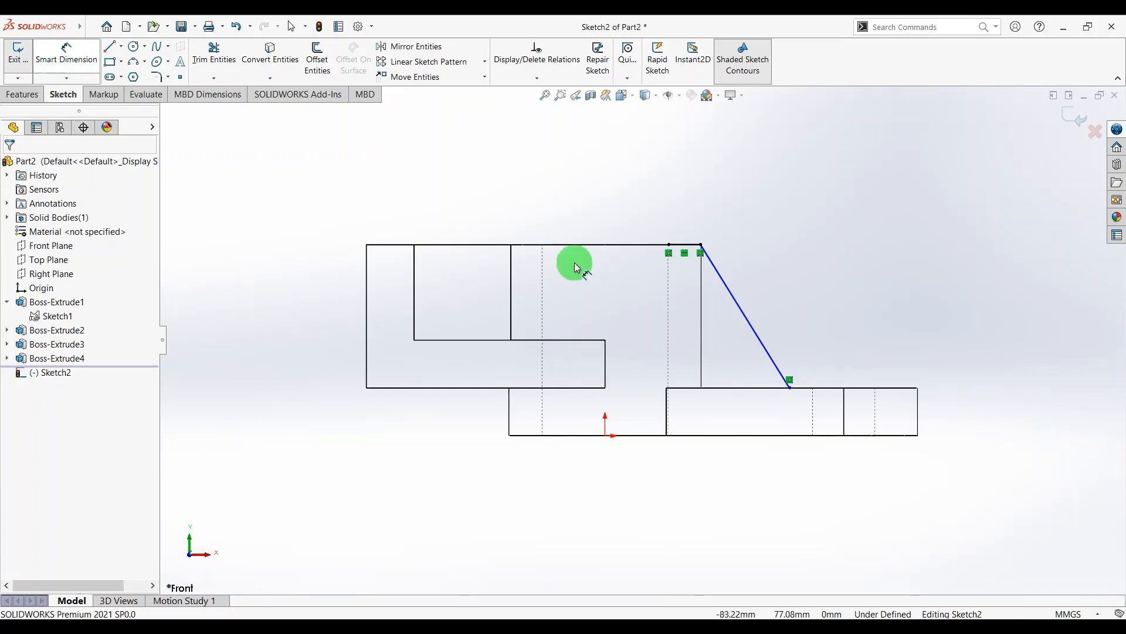
click(702, 374)
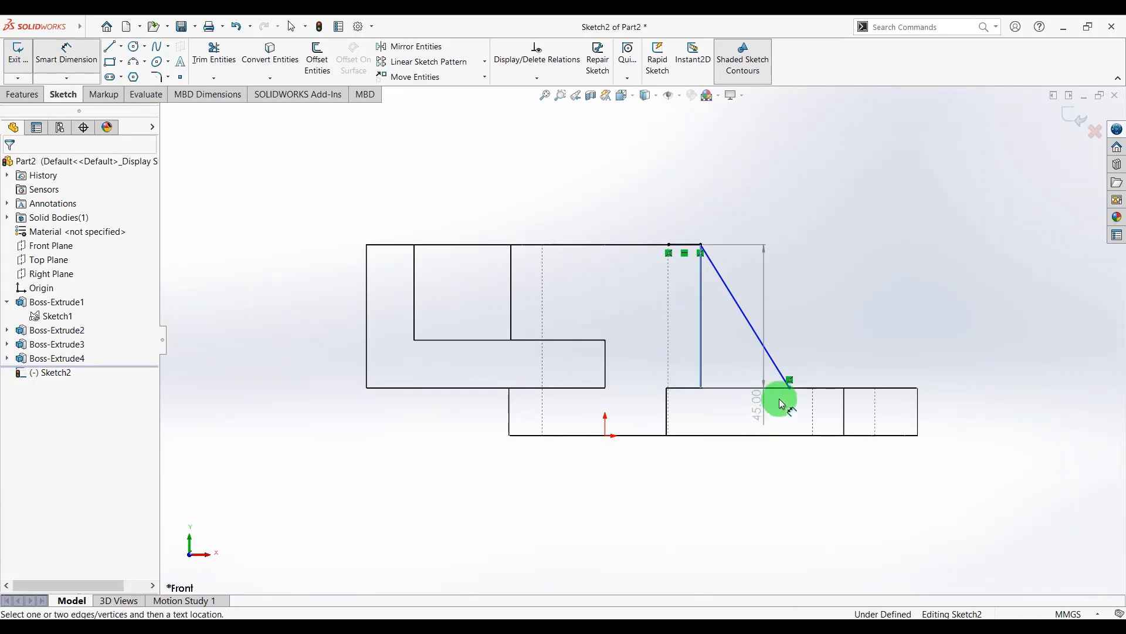
click(790, 388)
click(743, 468)
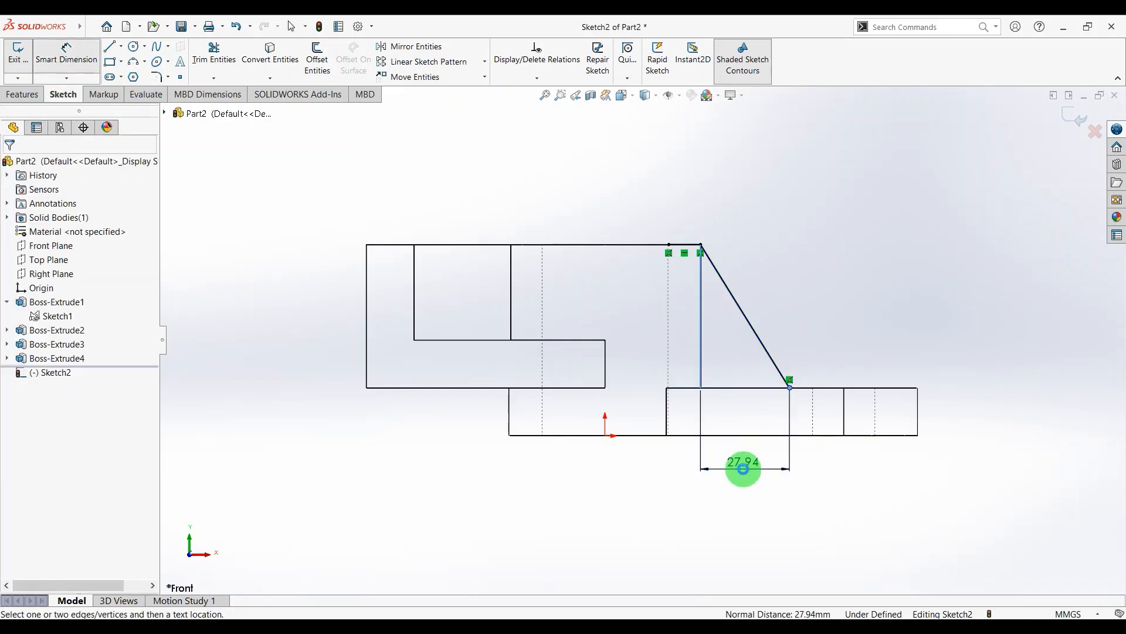
text(25)
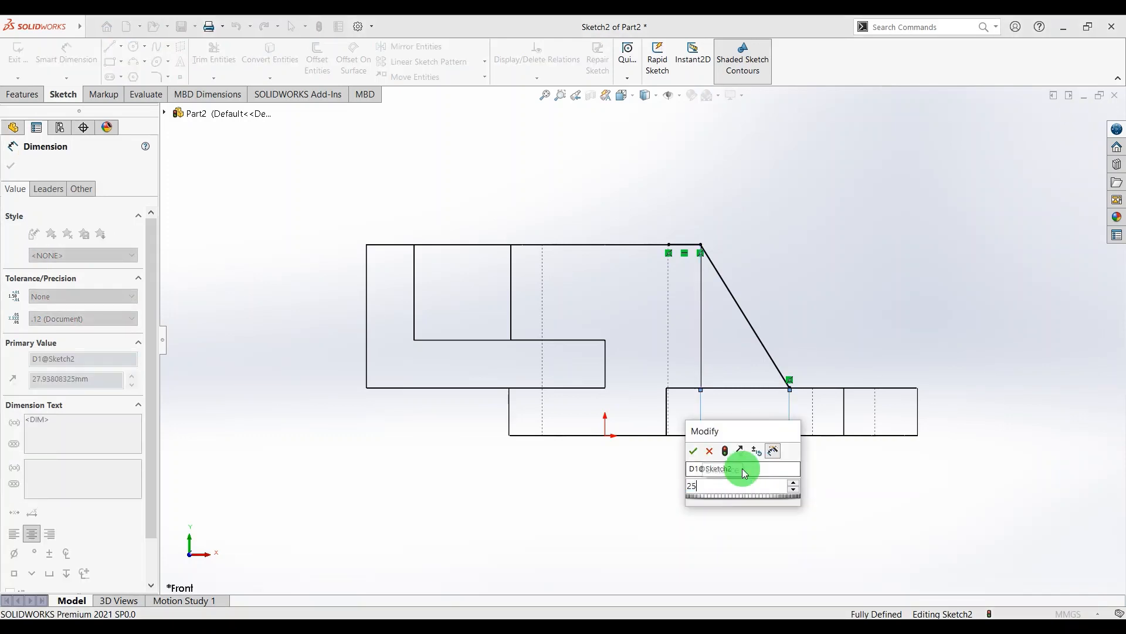
key(Return)
key(Escape)
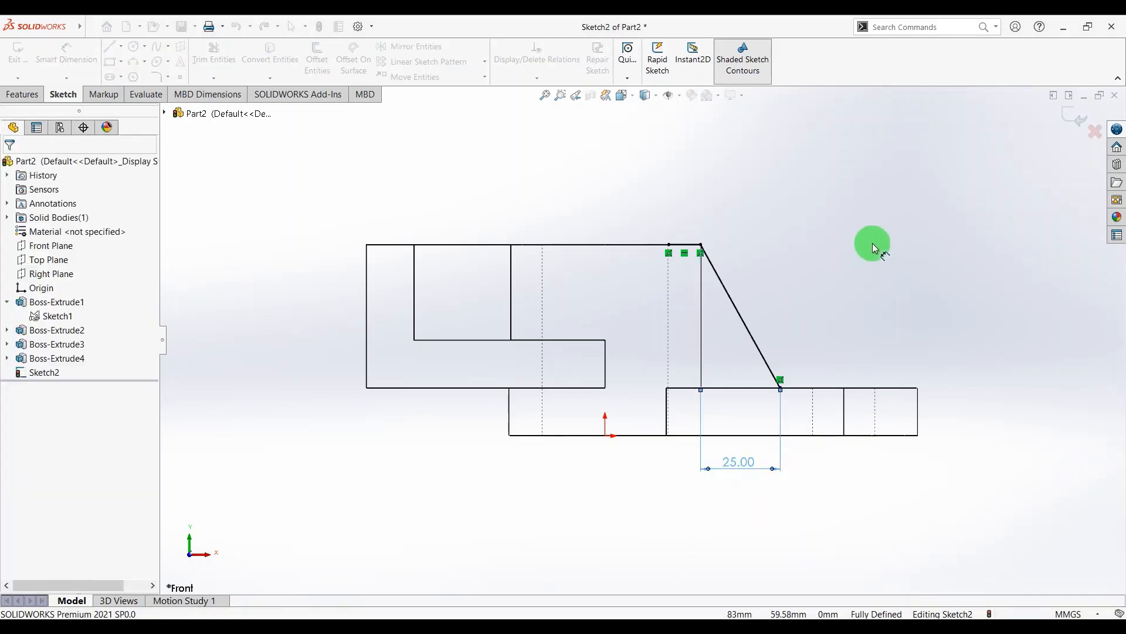
Finish the rib sketch and return the model to a shaded display with edges in a 3D view.
click(1068, 117)
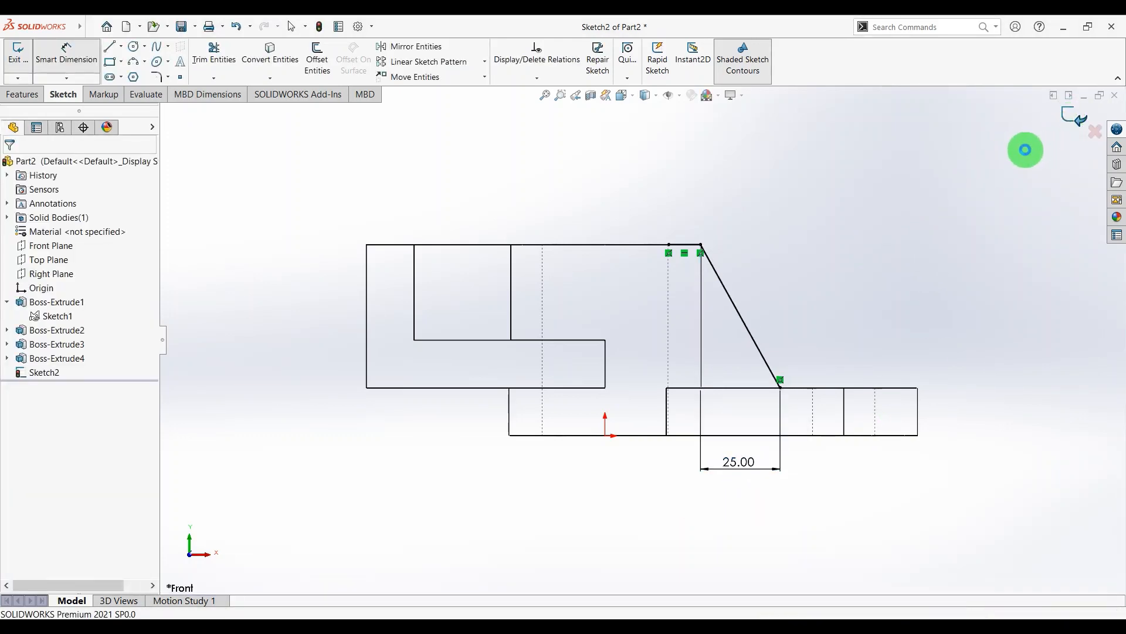
key(ctrl+7)
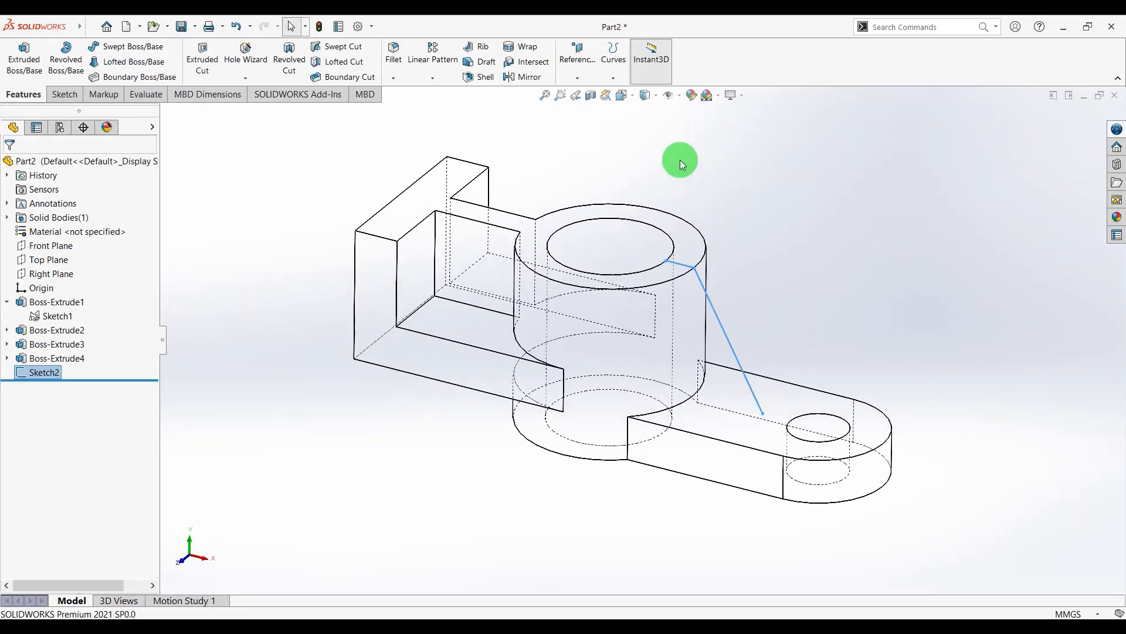
click(656, 98)
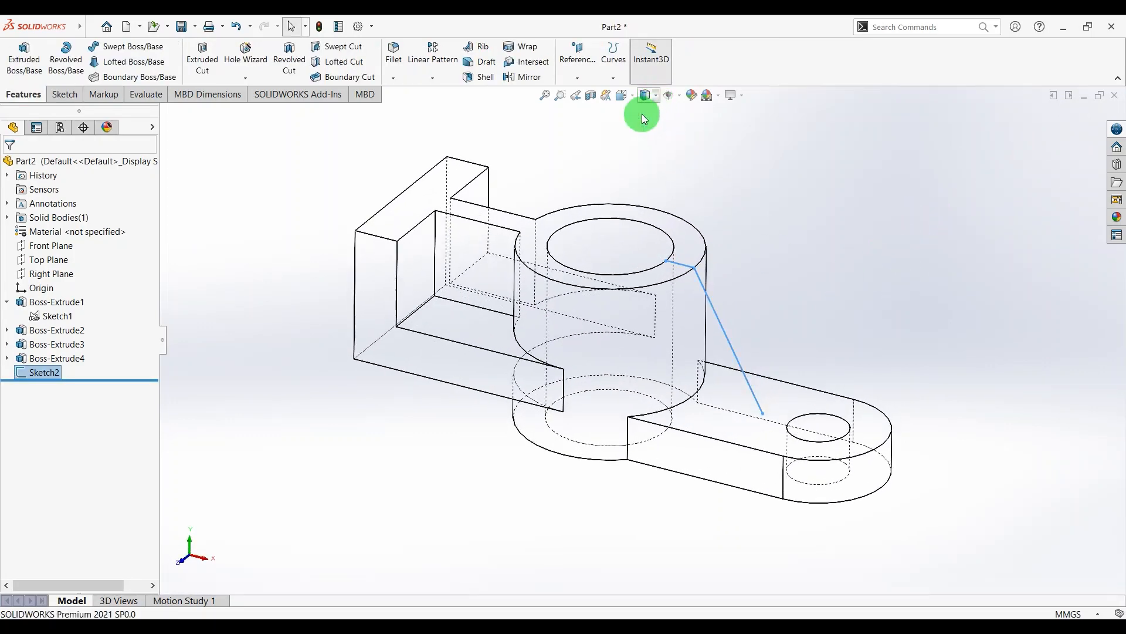
click(642, 113)
mouse_move(820, 197)
middle_down()
mouse_move(850, 221)
mouse_move(829, 216)
middle_up()
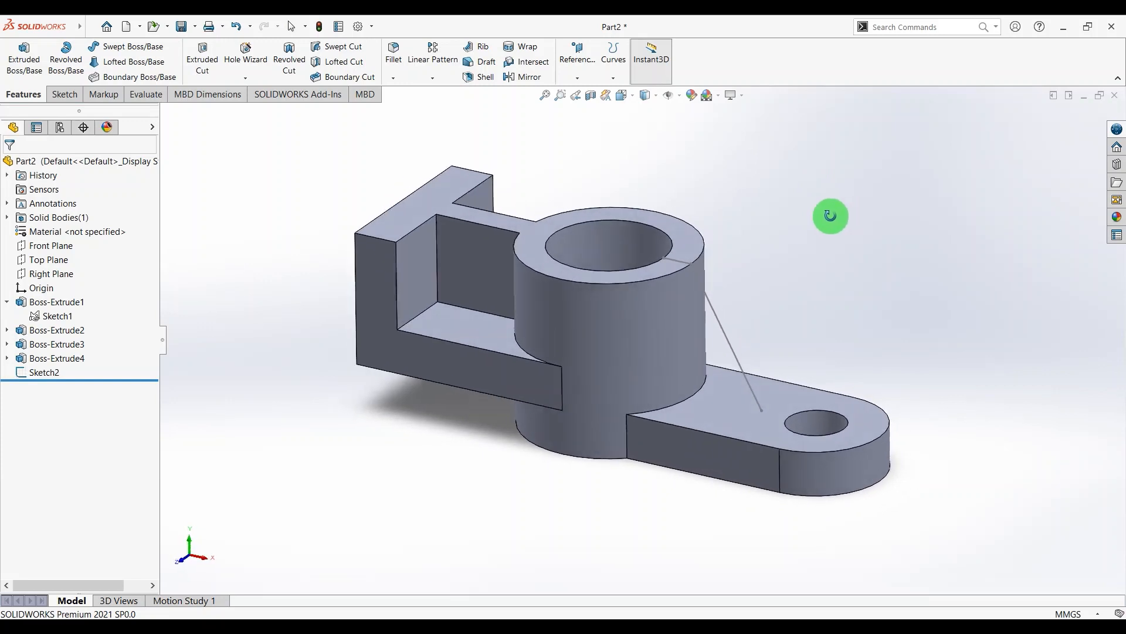
Check the rib in the drawing and create a 10 mm thick Rib, centred on both sides of the inclined sketch.
click(486, 49)
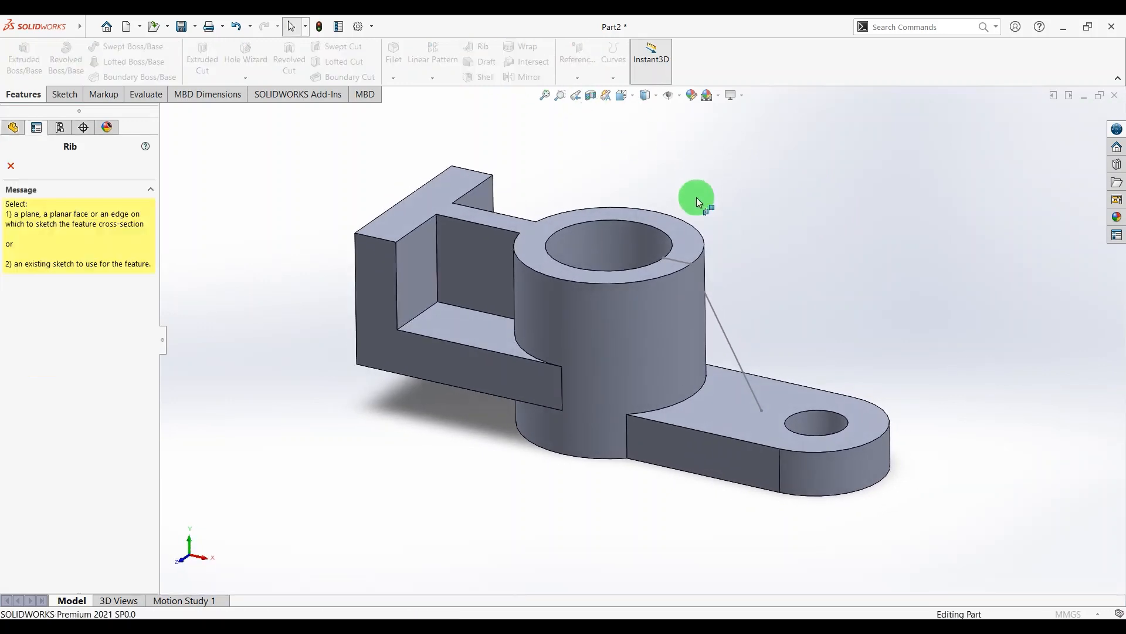
click(726, 338)
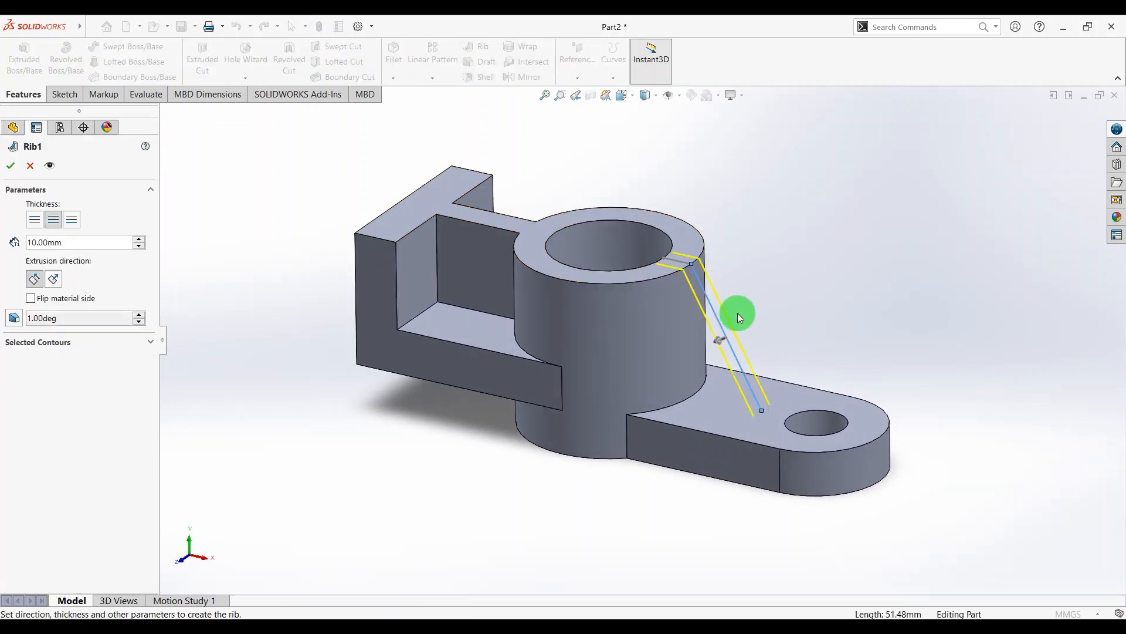
key(alt+Tab)
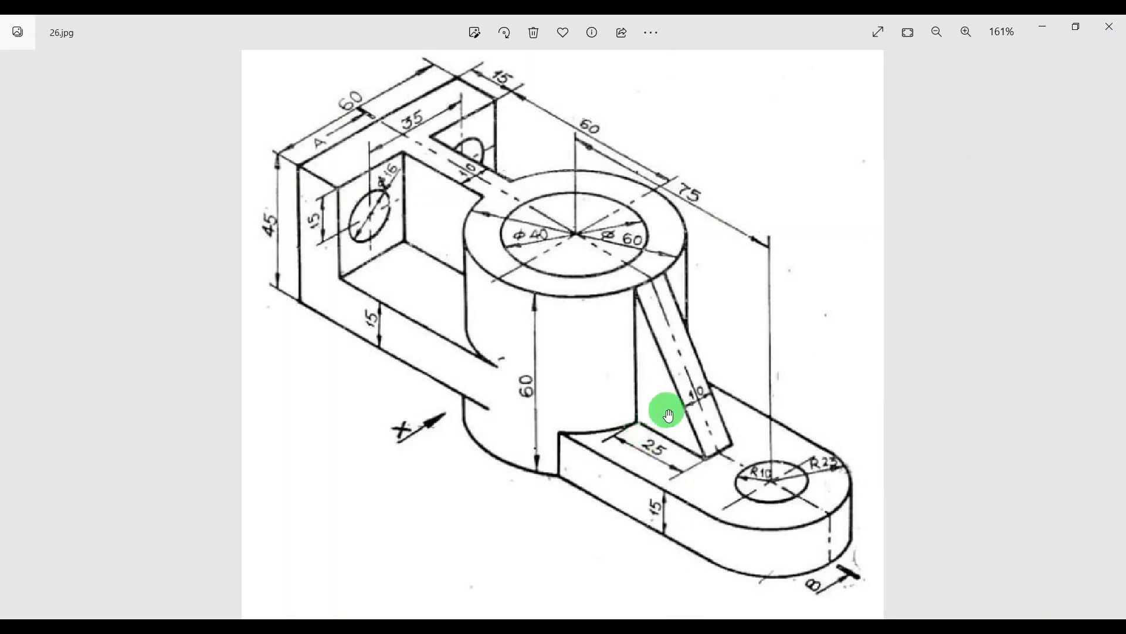
key(alt+Tab)
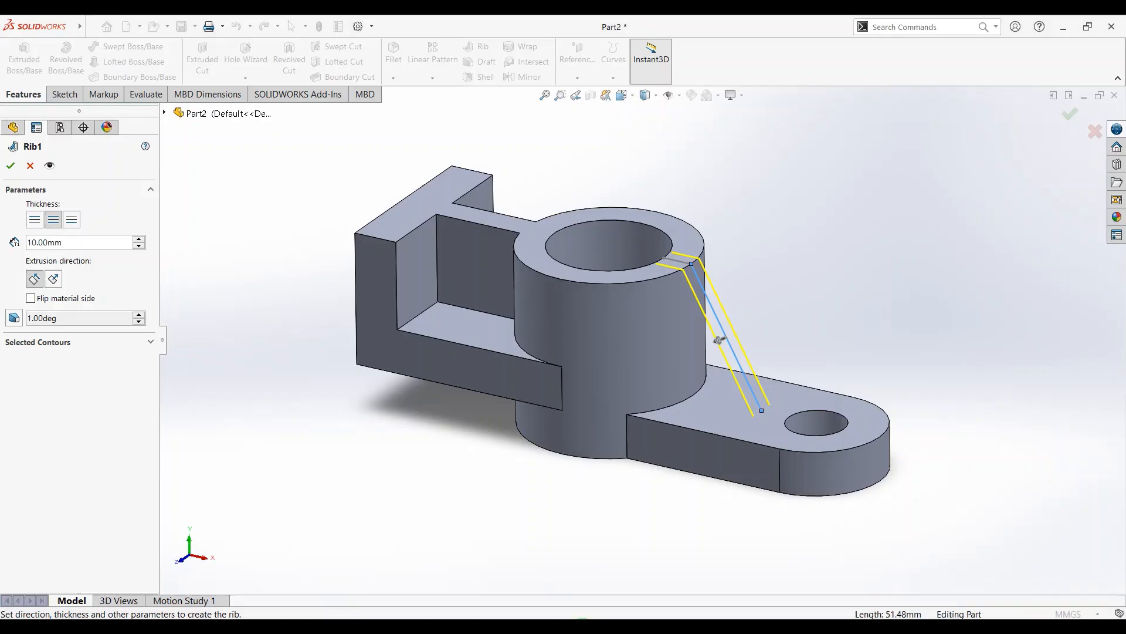
click(11, 165)
click(795, 248)
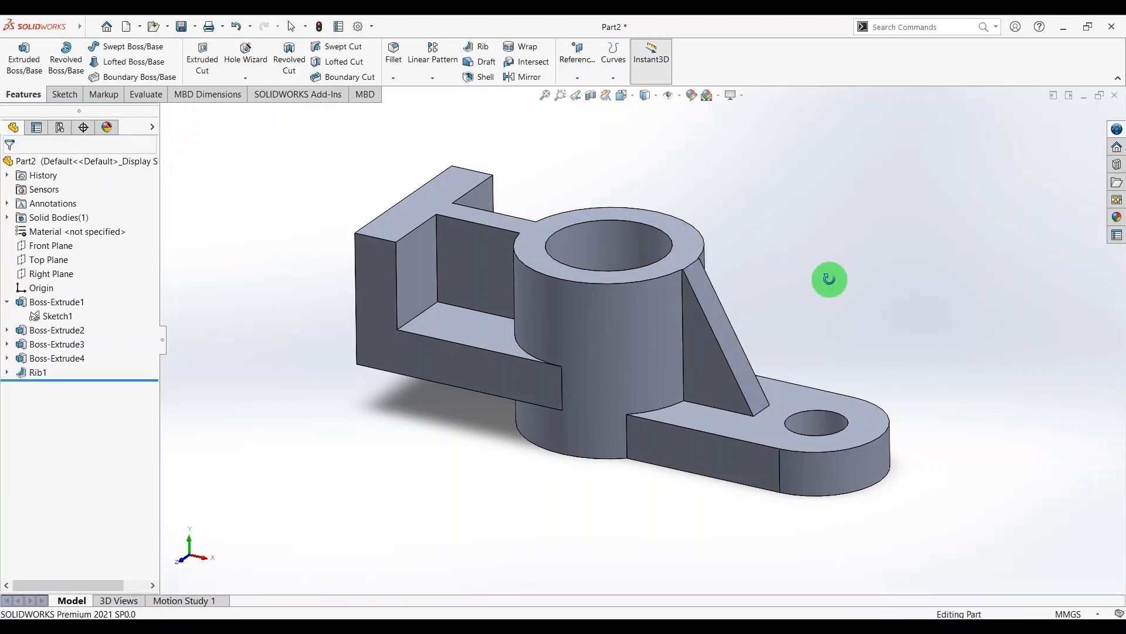
Orient the part with the rib to the standard isometric view.
middle_drag(829, 279, 799, 269)
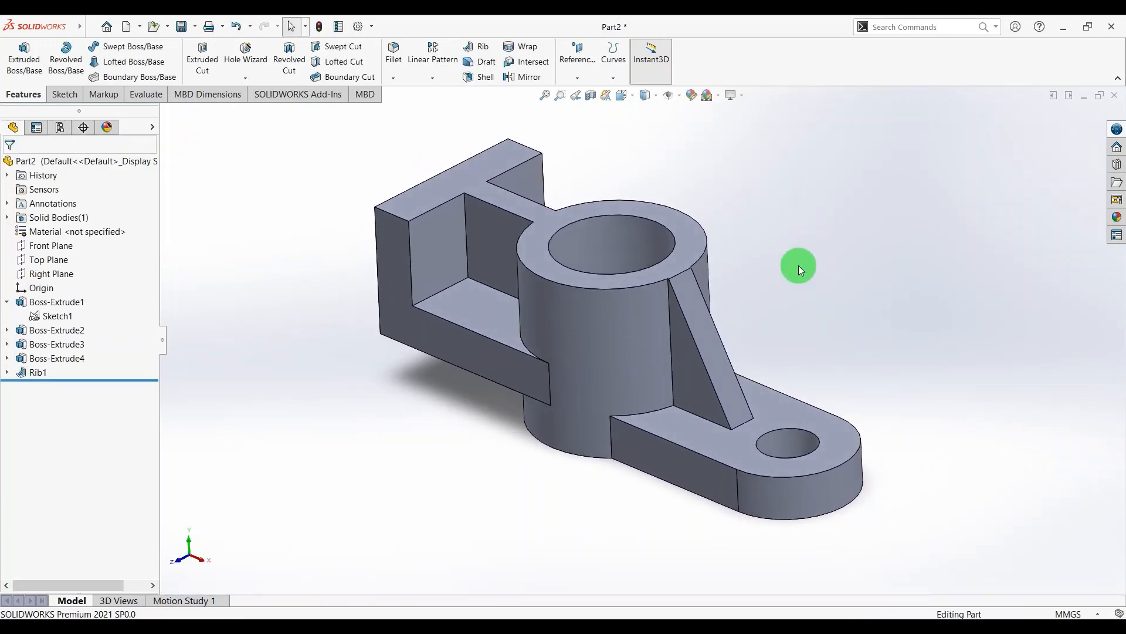
click(657, 98)
click(635, 97)
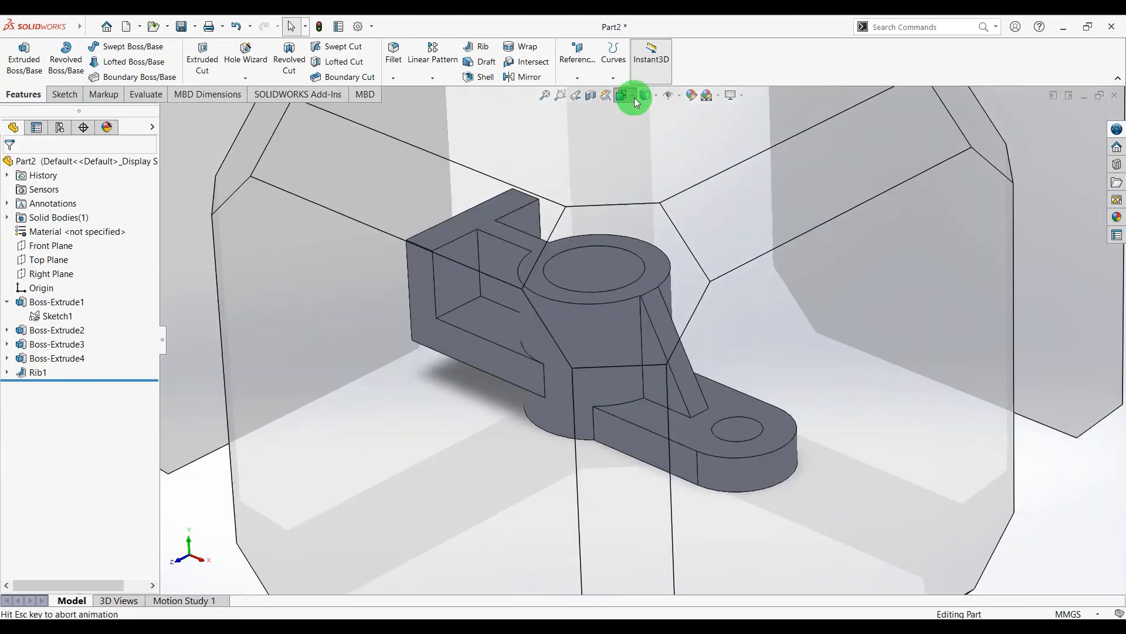
click(634, 98)
click(633, 100)
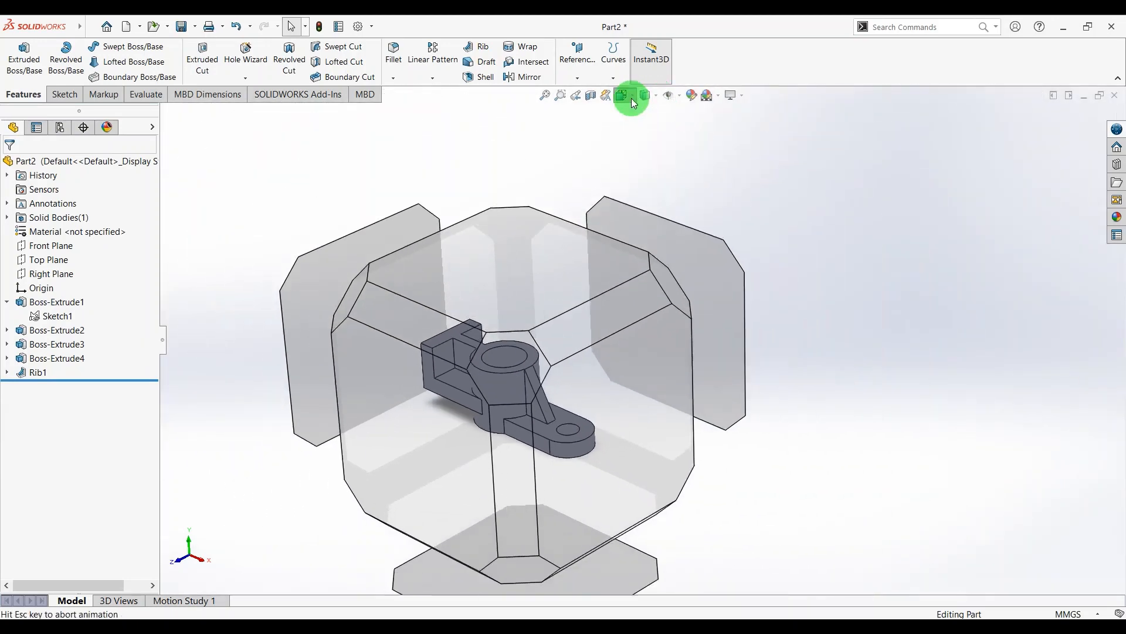
click(688, 130)
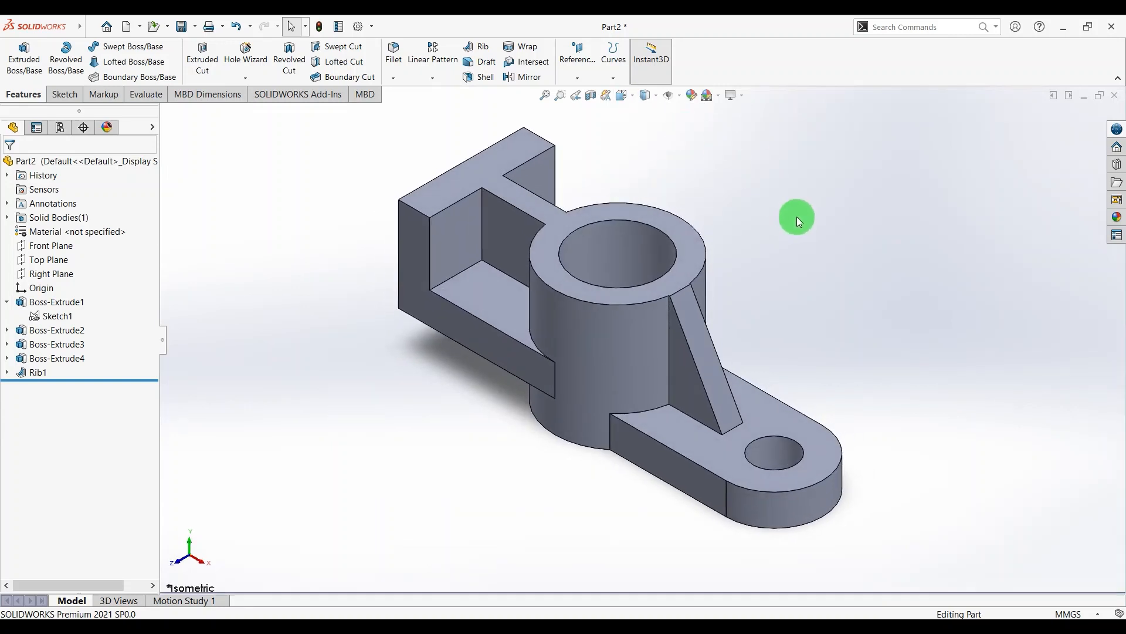
Switch to the 26.jpg drawing and reduce its window to compare it side by side with the model.
scroll(762, 246, up, 3)
scroll(431, 304, down, 5)
scroll(643, 338, up, 2)
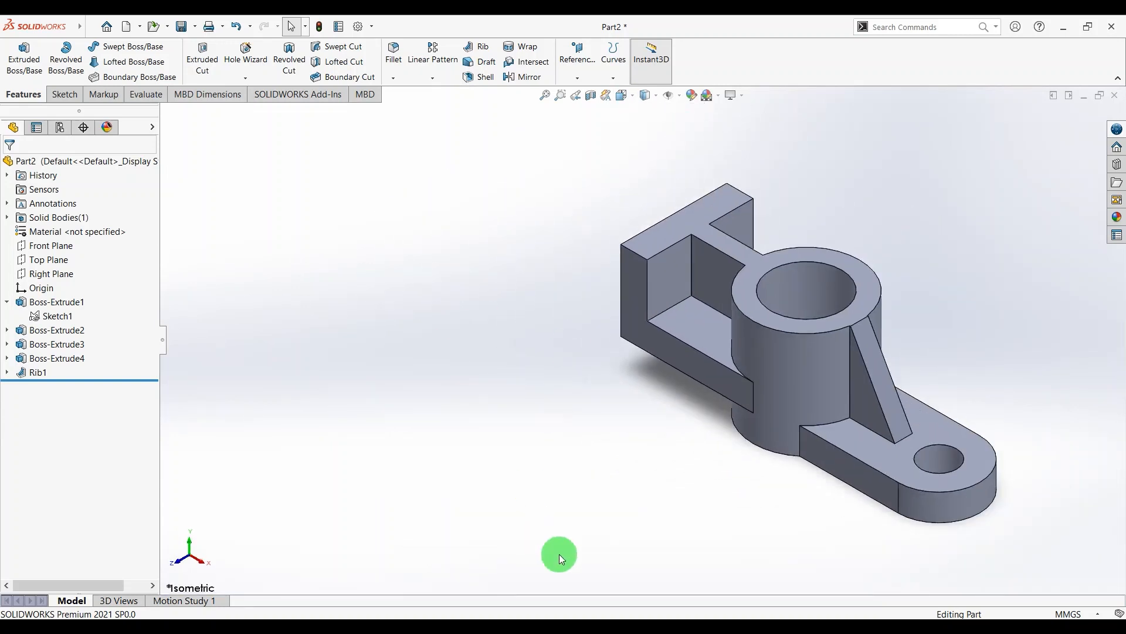
click(685, 629)
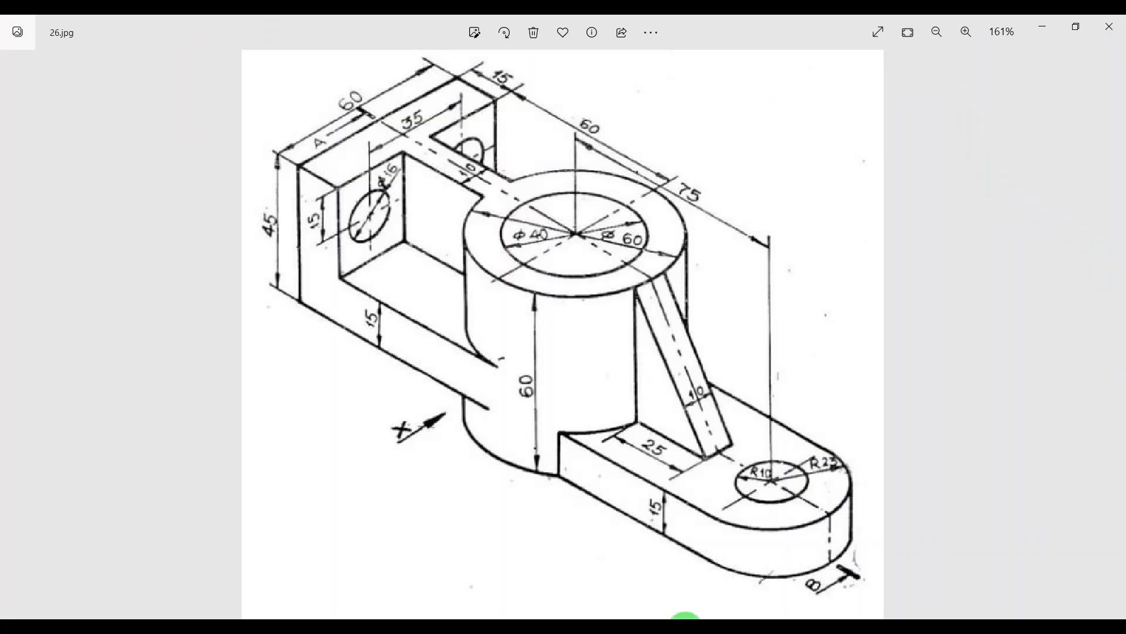
click(1079, 35)
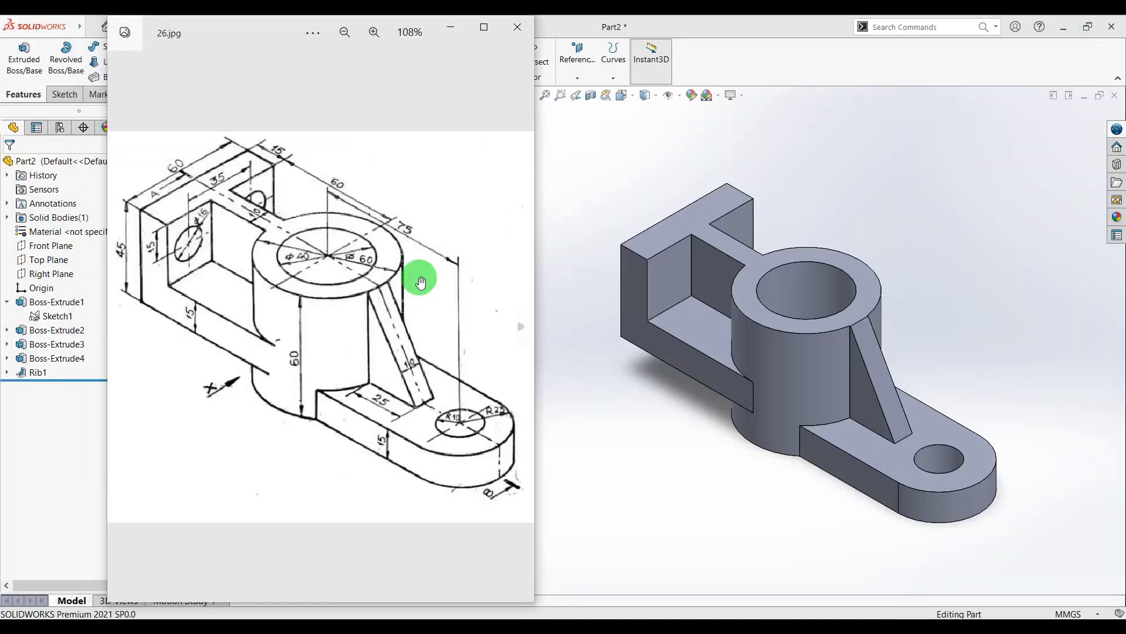